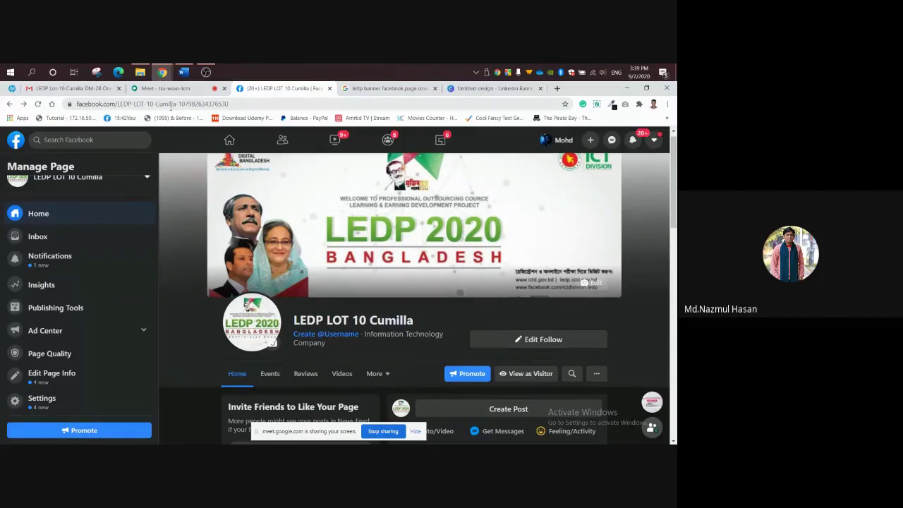
Create the page username 'ledplot10cumilla', correcting the capital letters to lowercase.
left_click(244, 104)
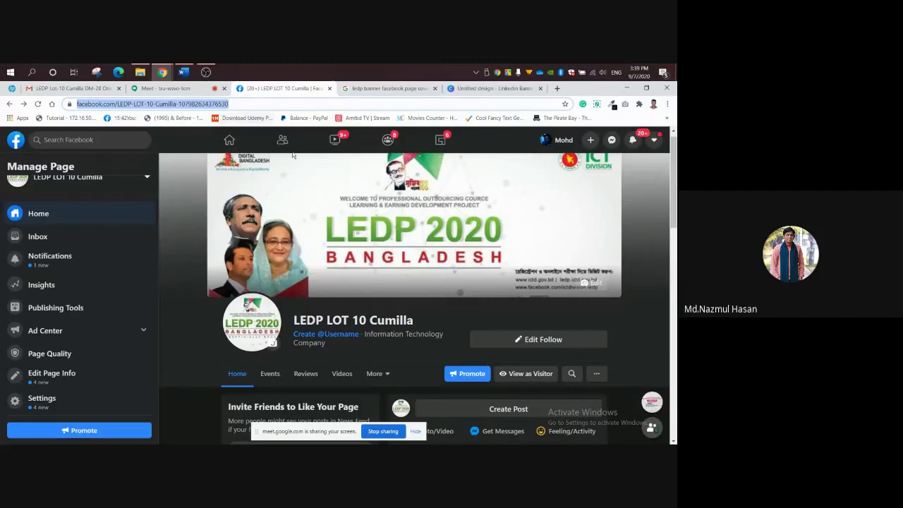
left_click(647, 209)
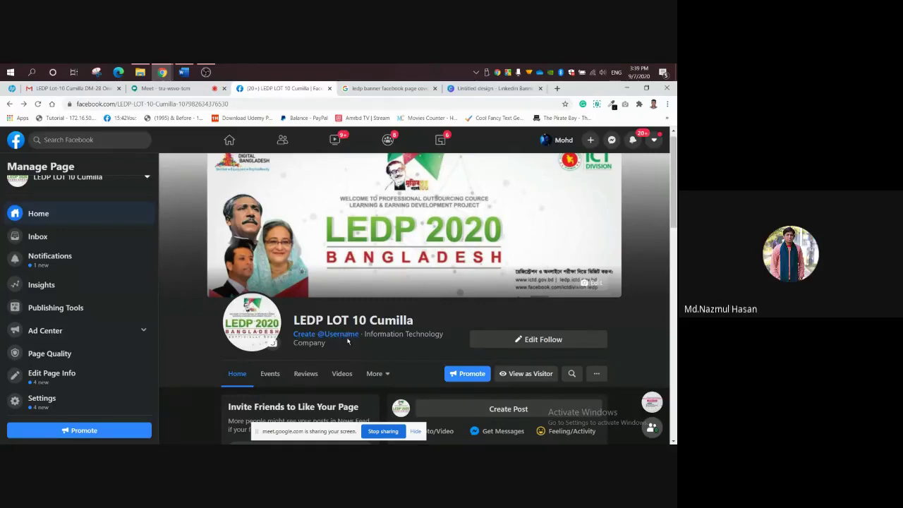
left_click(322, 335)
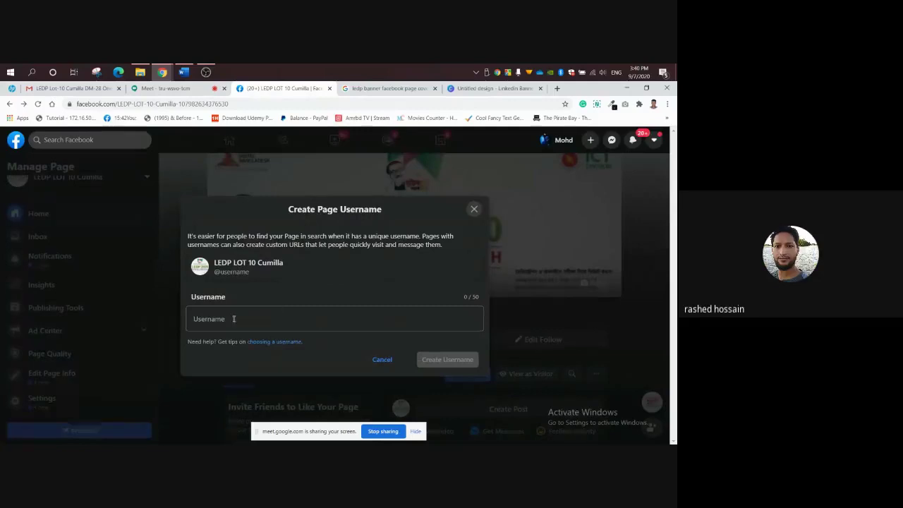
left_click(235, 319)
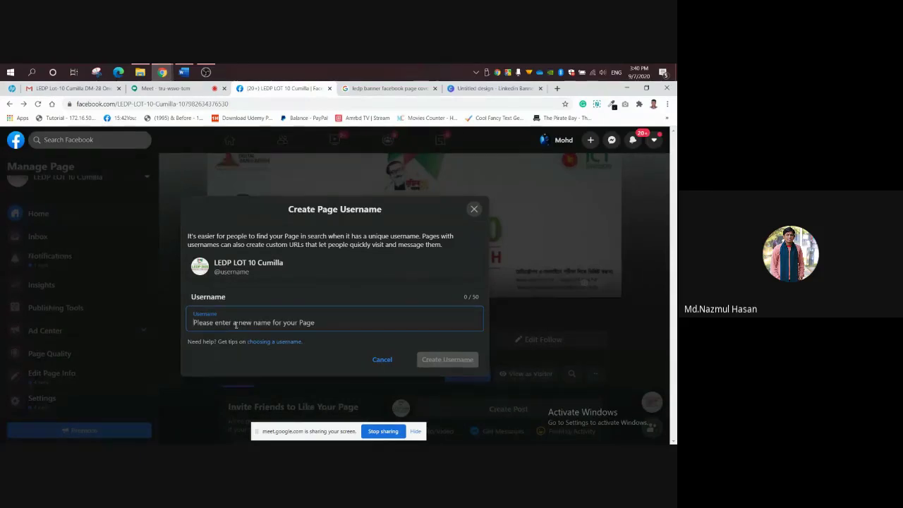
type("L")
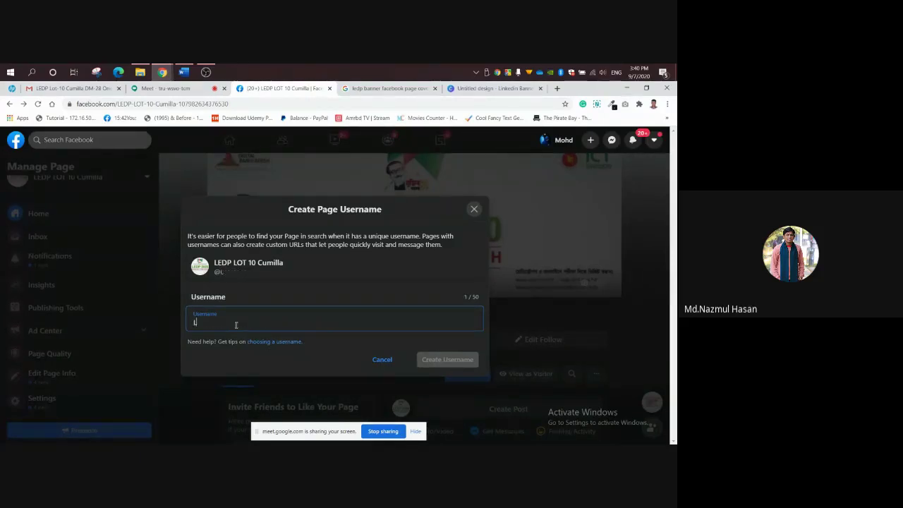
type("edplo")
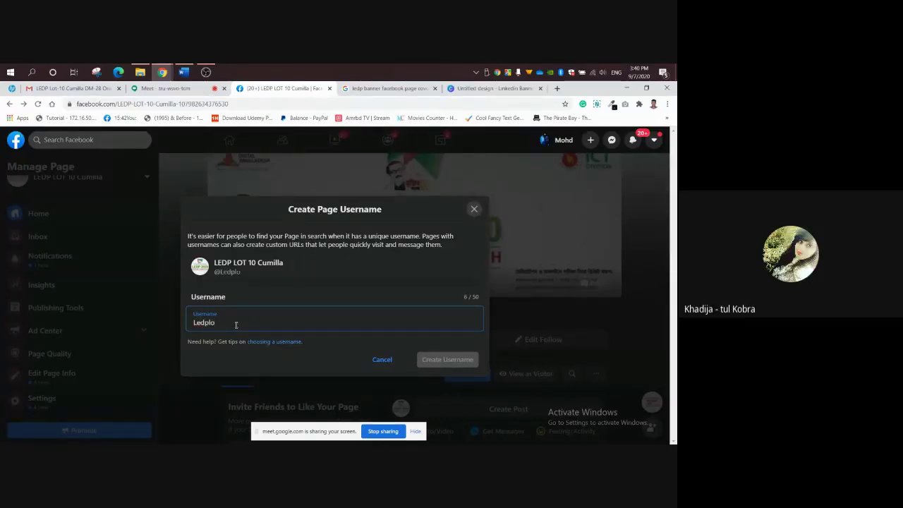
type("t10Cumilla")
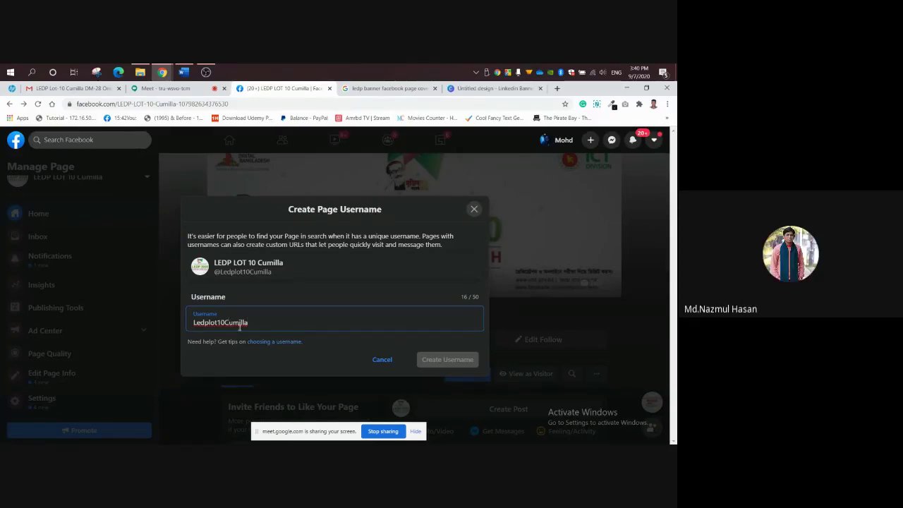
key("BackSpace")
type("c")
key("Home")
key("Delete")
type("l")
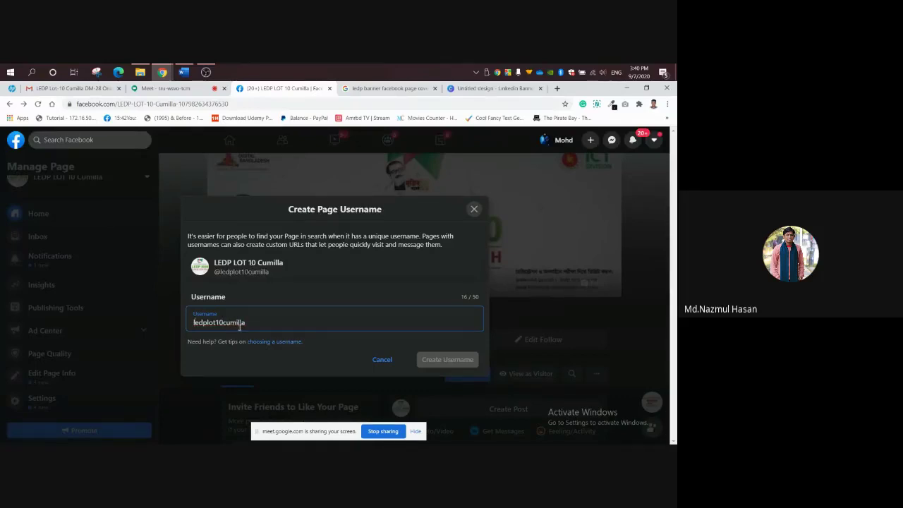
left_click(434, 360)
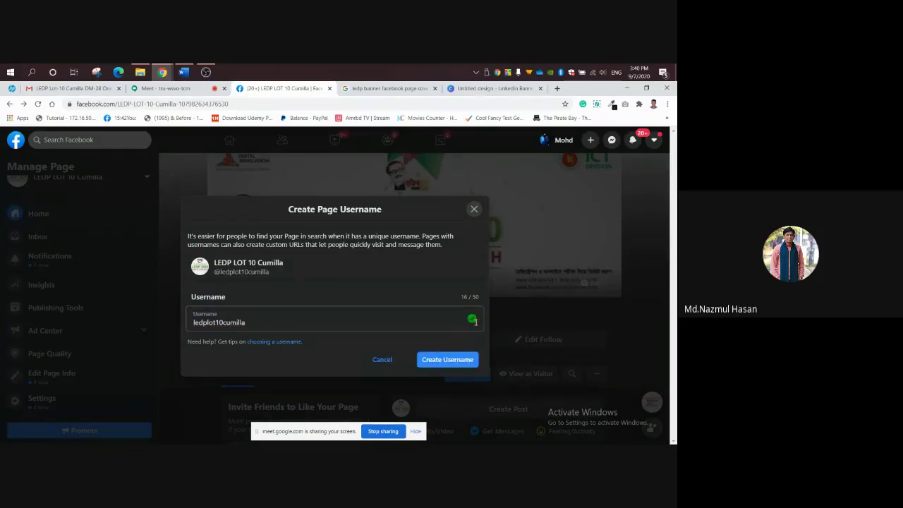
left_click(454, 361)
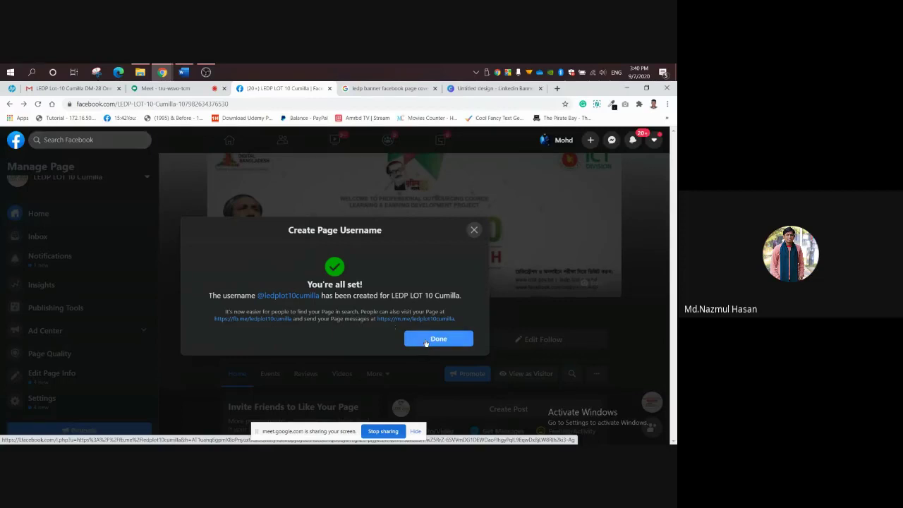
left_click(435, 339)
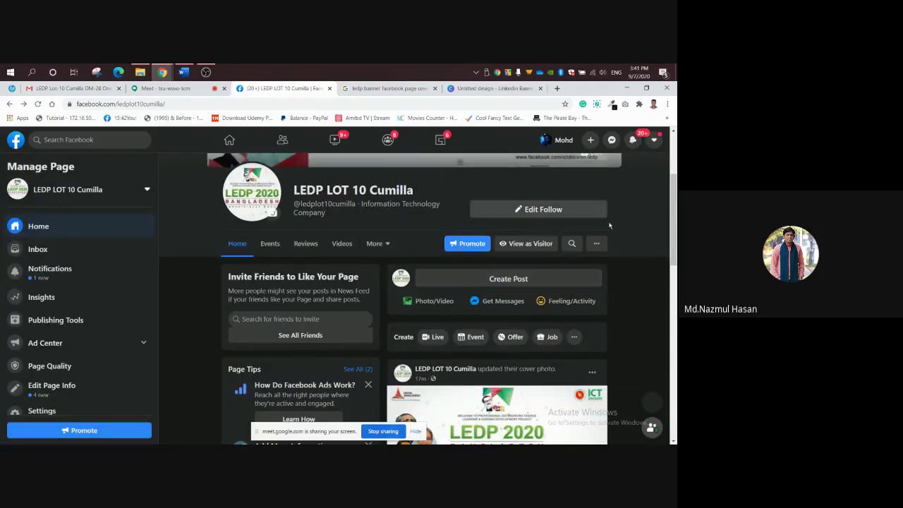
scroll(676, 225, "up", 3)
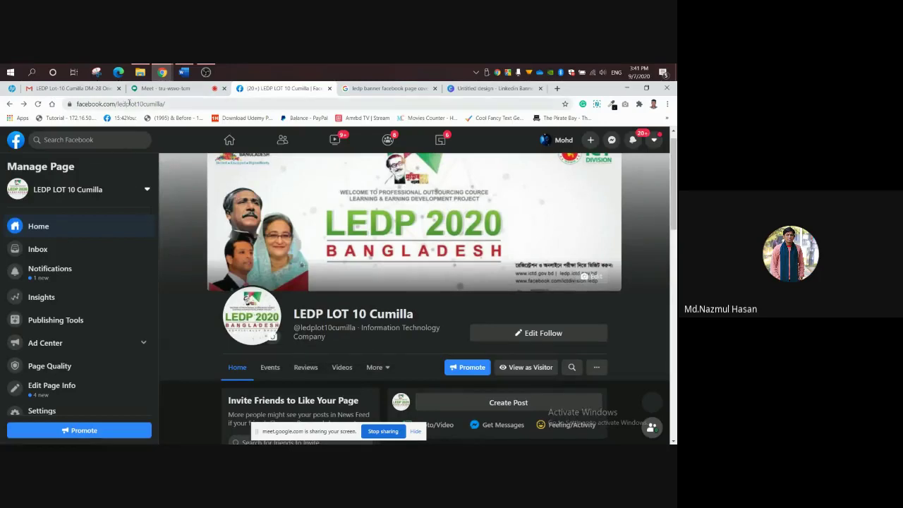
left_click(178, 103)
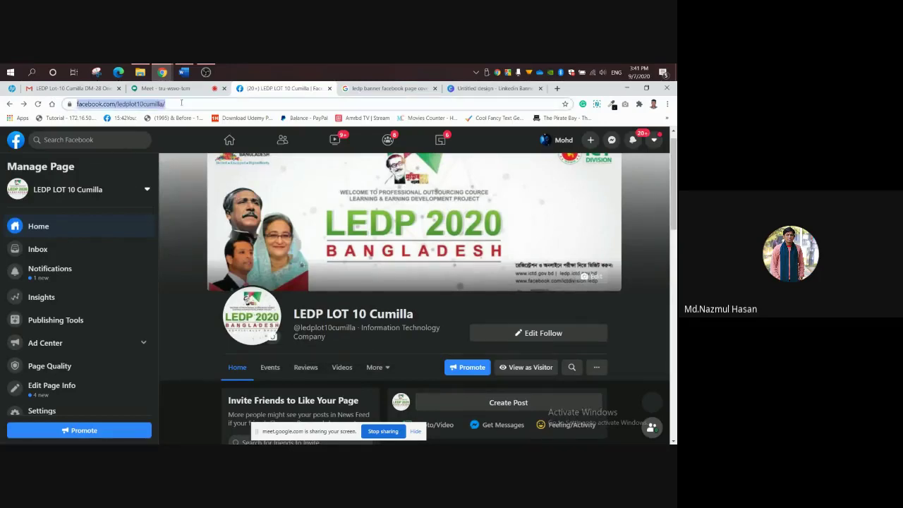
left_click(642, 264)
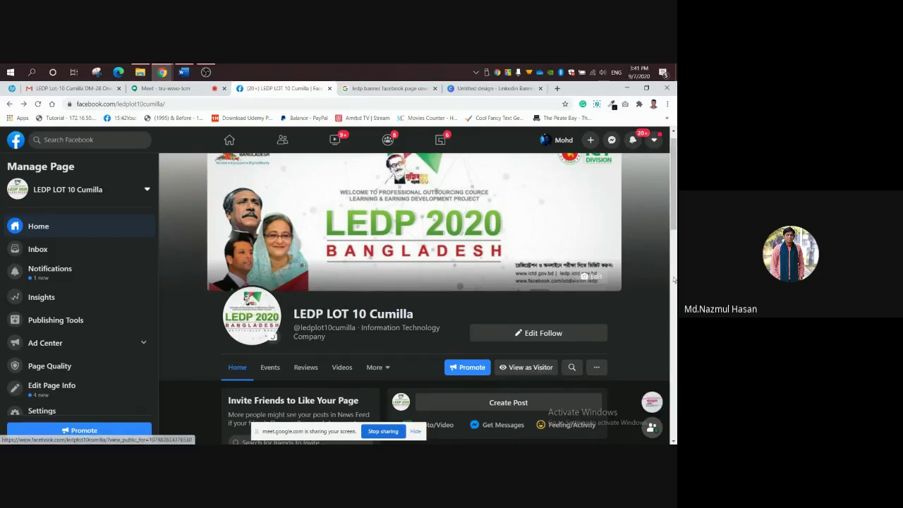
scroll(156, 311, "down", 1)
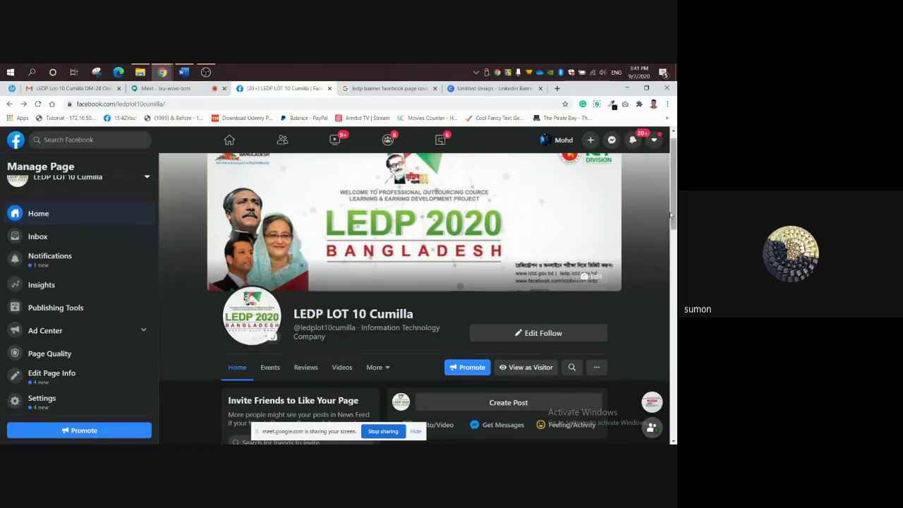
mouse_move(673, 215)
left_mouse_down()
mouse_move(676, 426)
mouse_move(676, 209)
left_mouse_up()
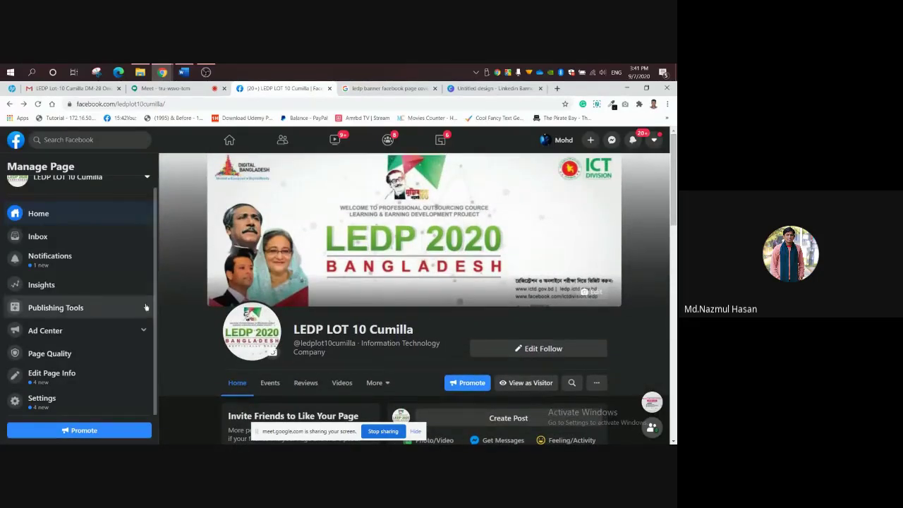
scroll(144, 317, "up", 1)
scroll(147, 332, "down", 1)
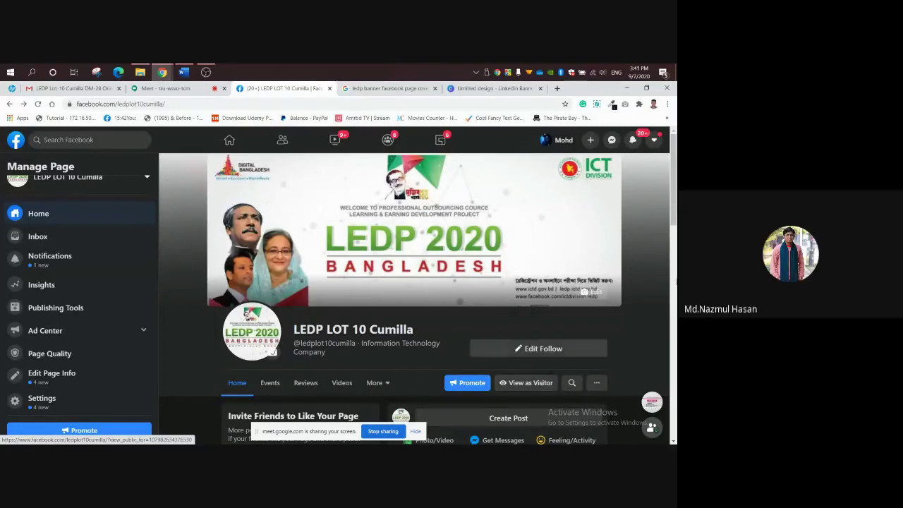
Switch to classic Facebook for 48 hours and skip the feedback question.
left_click(655, 141)
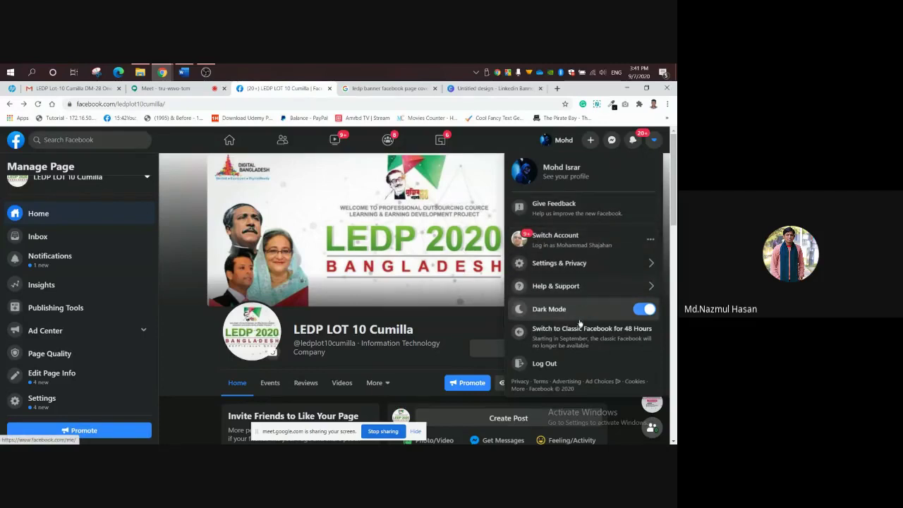
left_click(579, 342)
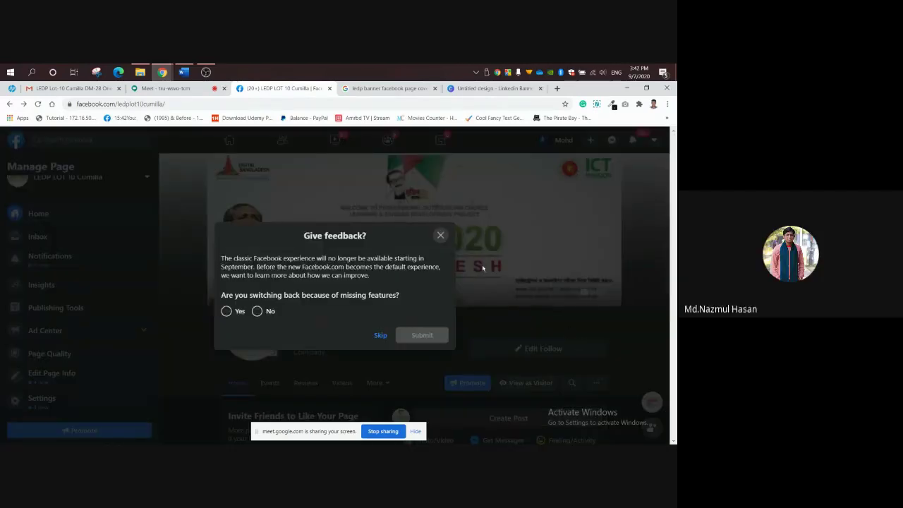
left_click(441, 235)
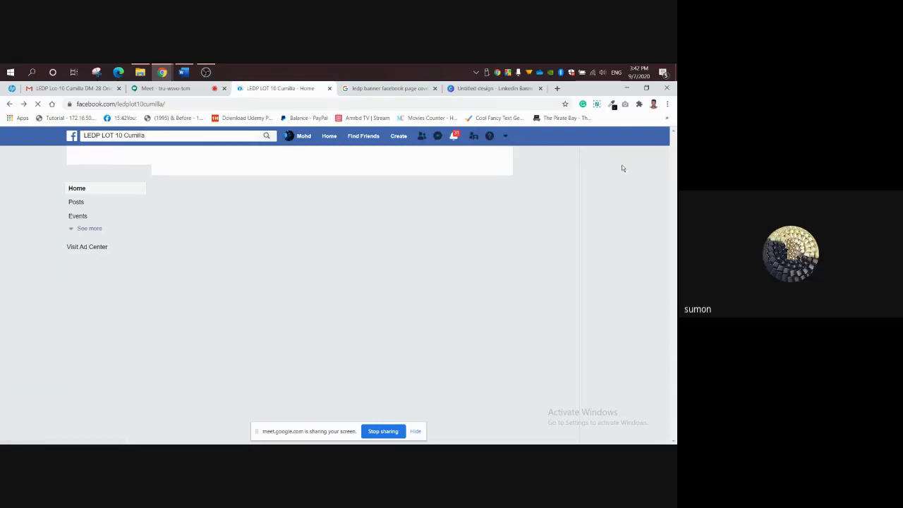
Load facebook.com in the Google Images tab, then return to the LEDP LOT 10 Cumilla tab.
left_click(388, 88)
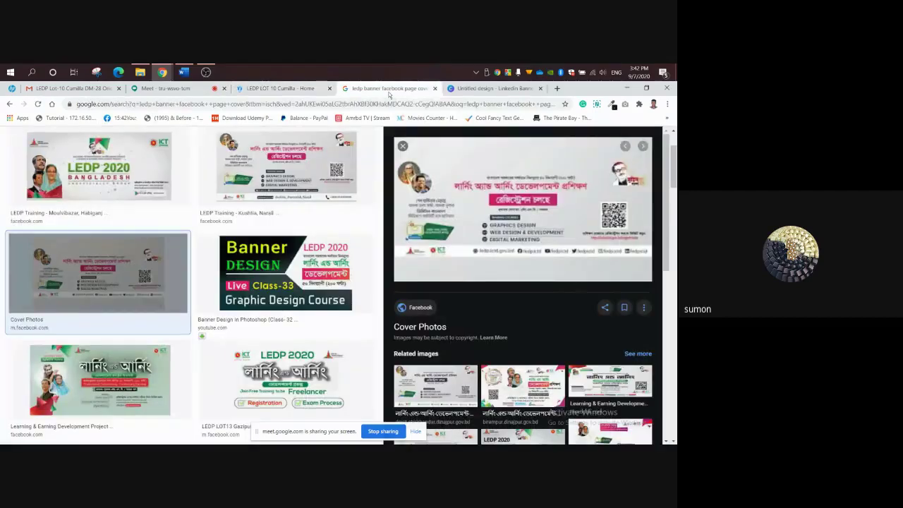
left_click(351, 104)
type("f")
key("Escape")
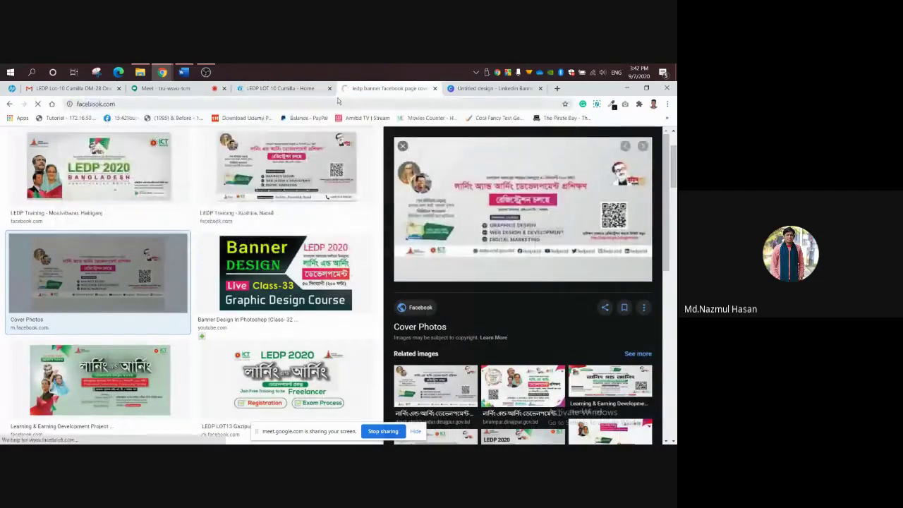
left_click(280, 88)
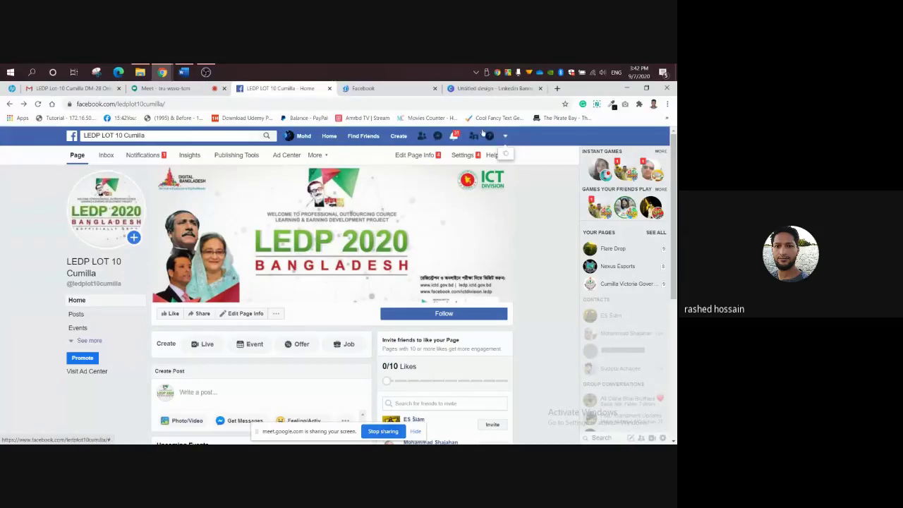
Switch the LEDP LOT 10 Cumilla page back to the new Facebook layout.
left_click(394, 90)
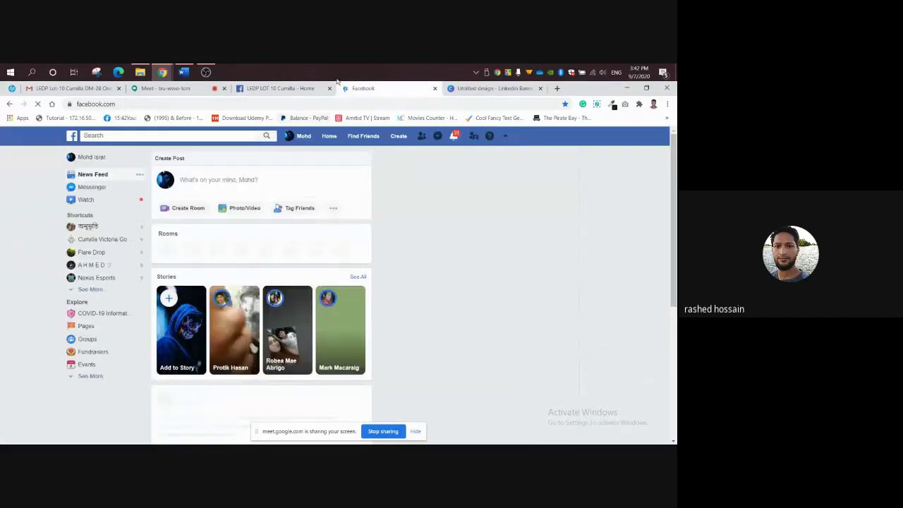
left_click(280, 88)
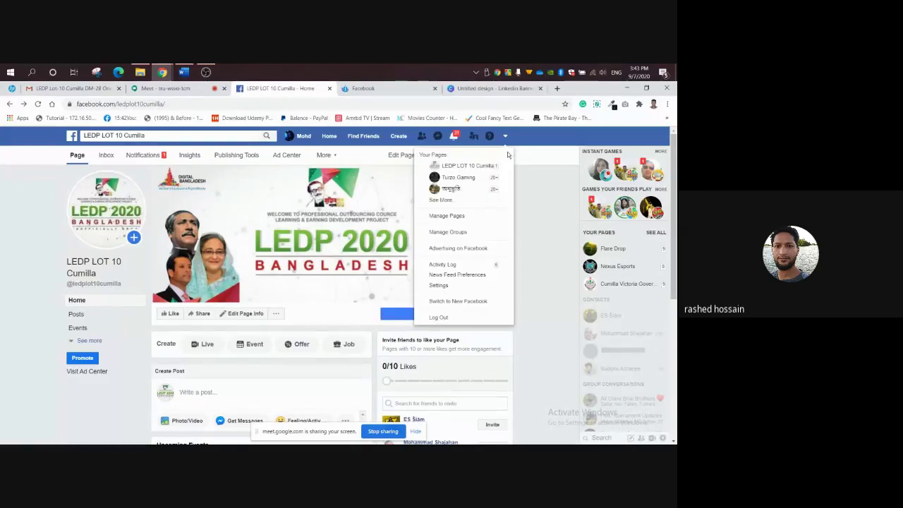
left_click(471, 300)
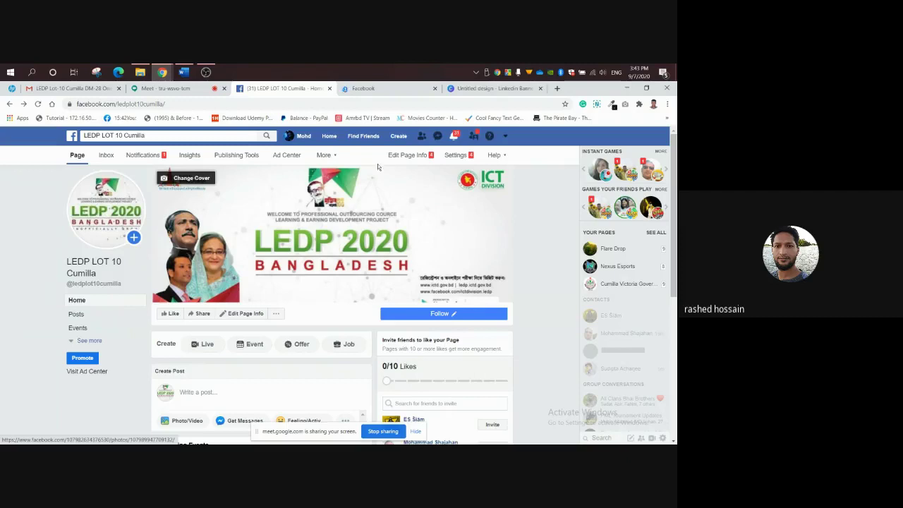
Close the extra Facebook and Untitled design tabs and reload the page with F5.
left_click(435, 89)
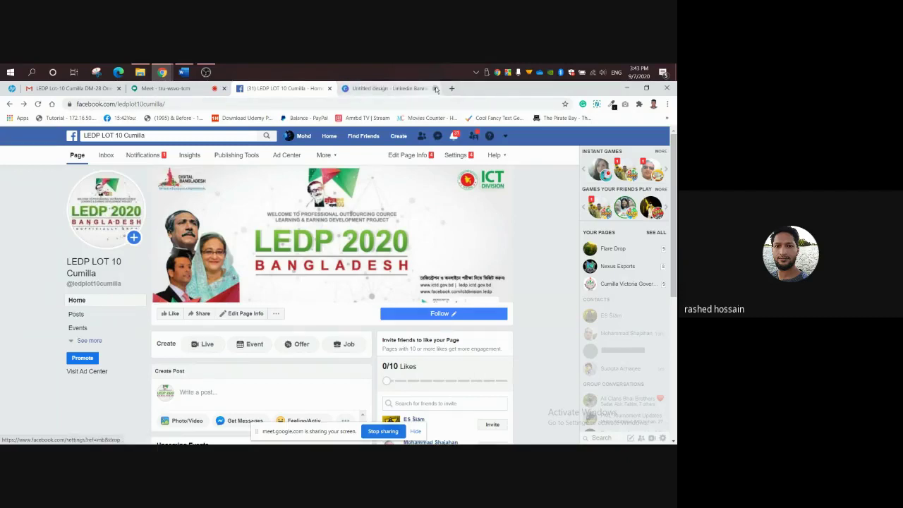
left_click(435, 89)
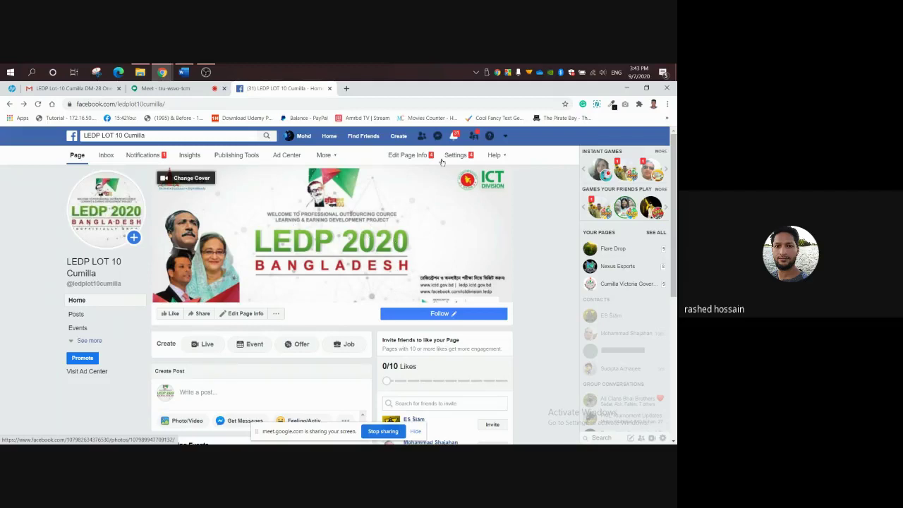
left_click(505, 136)
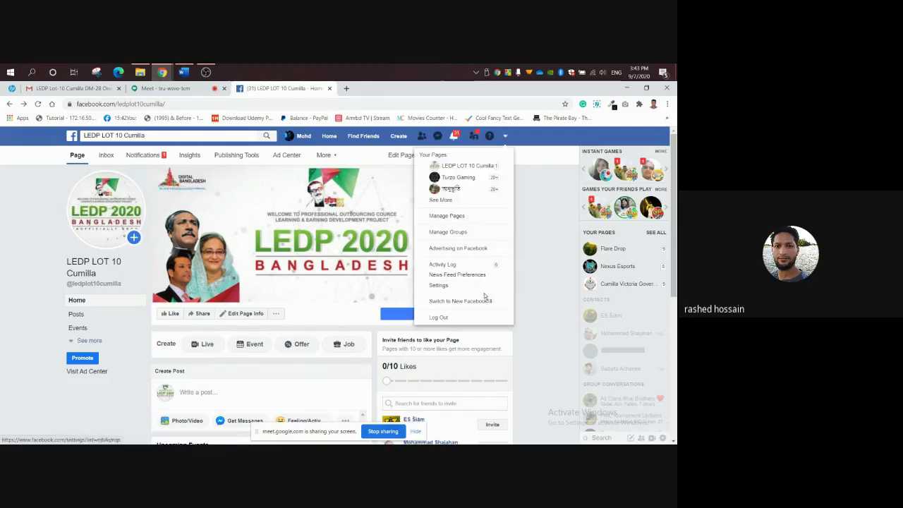
left_click(531, 227)
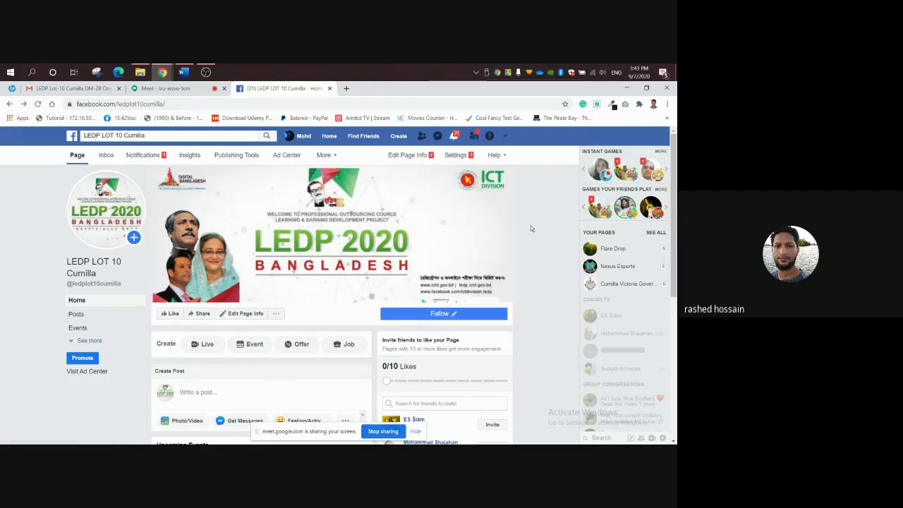
key("F5")
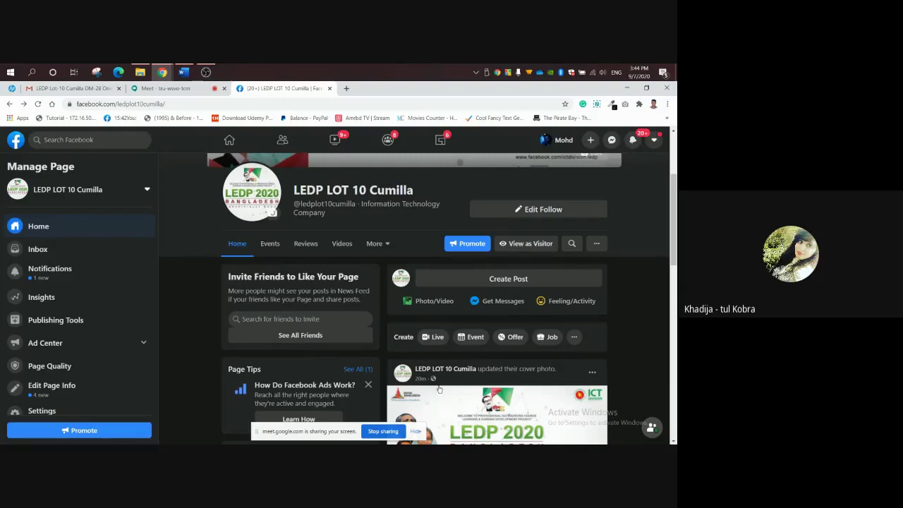
Dismiss the Page Tips card and open Edit Page Info for LEDP LOT 10 Cumilla.
left_click(368, 384)
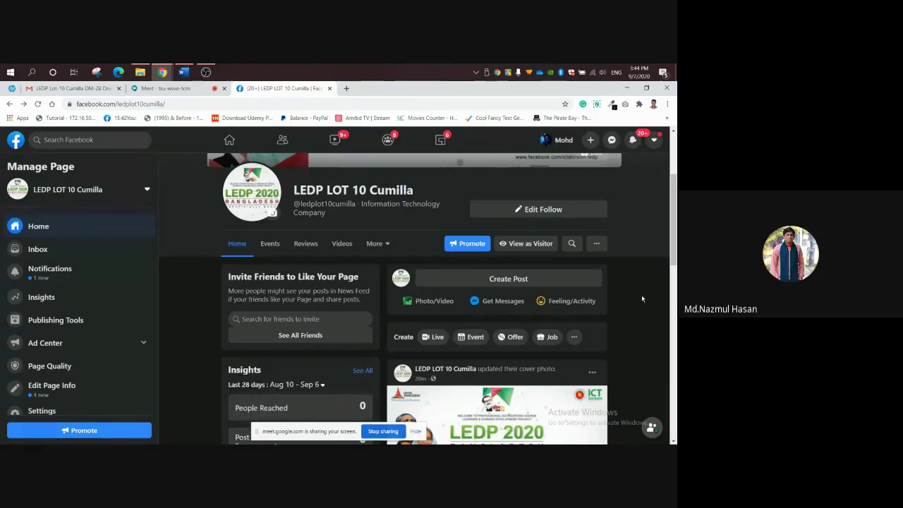
scroll(643, 289, "up", 3)
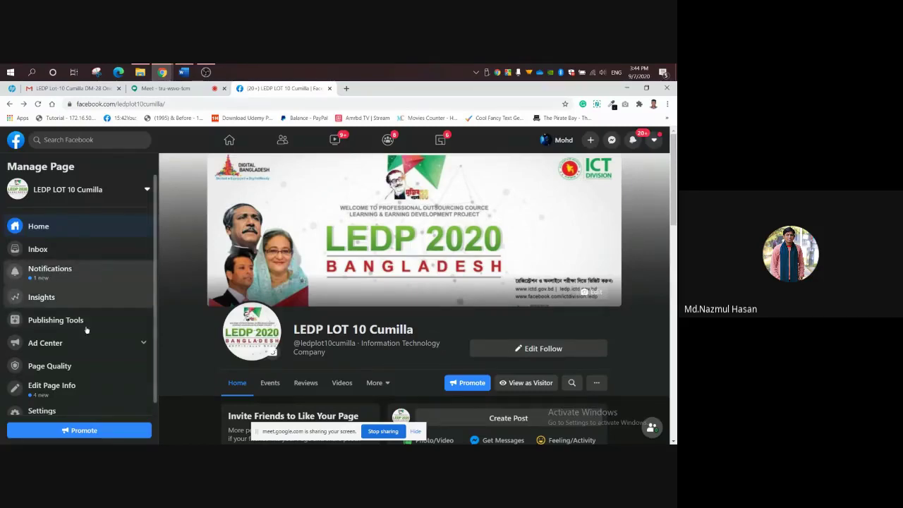
left_click(72, 388)
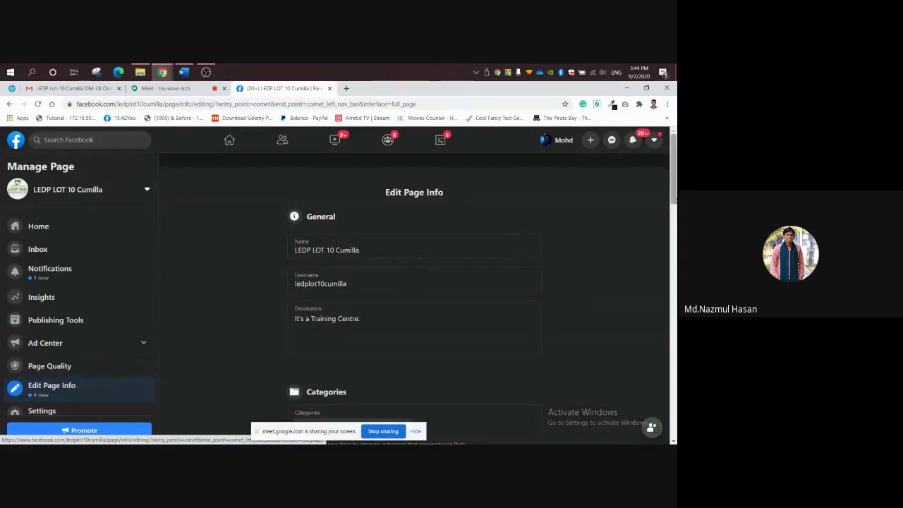
Set the contact phone country code to Bangladesh (+880).
scroll(575, 282, "down", 1)
left_click_drag(676, 203, 676, 245)
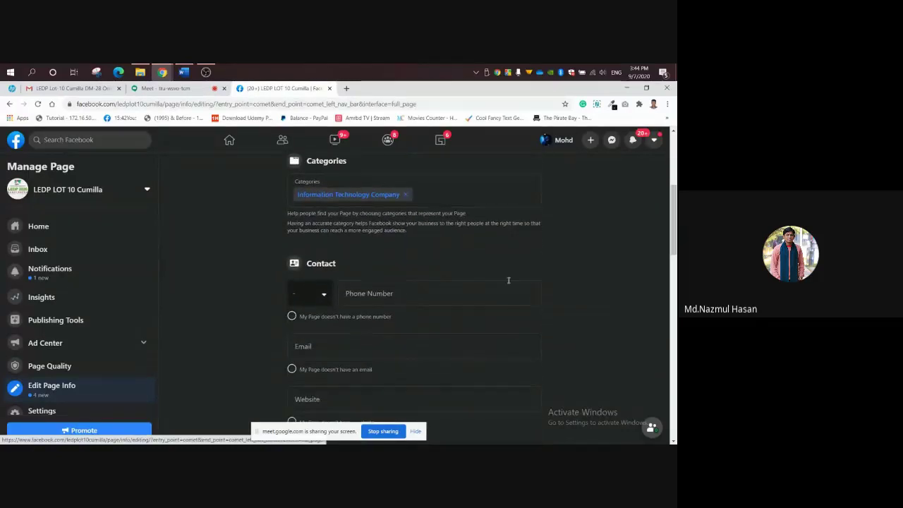
left_click(324, 296)
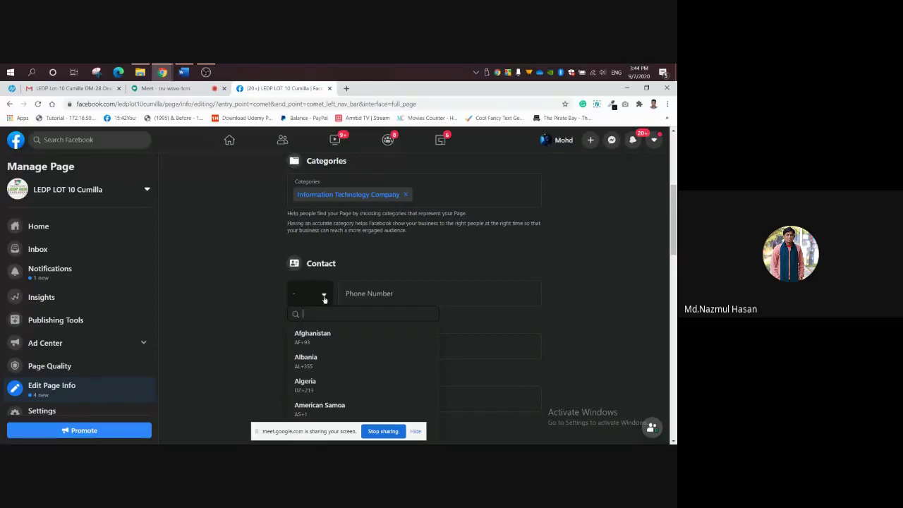
type("b")
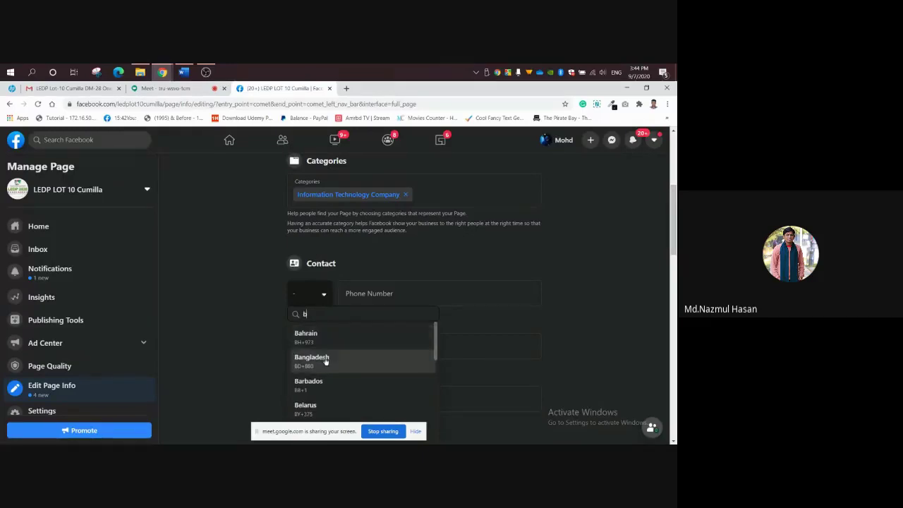
left_click(325, 360)
left_click(366, 297)
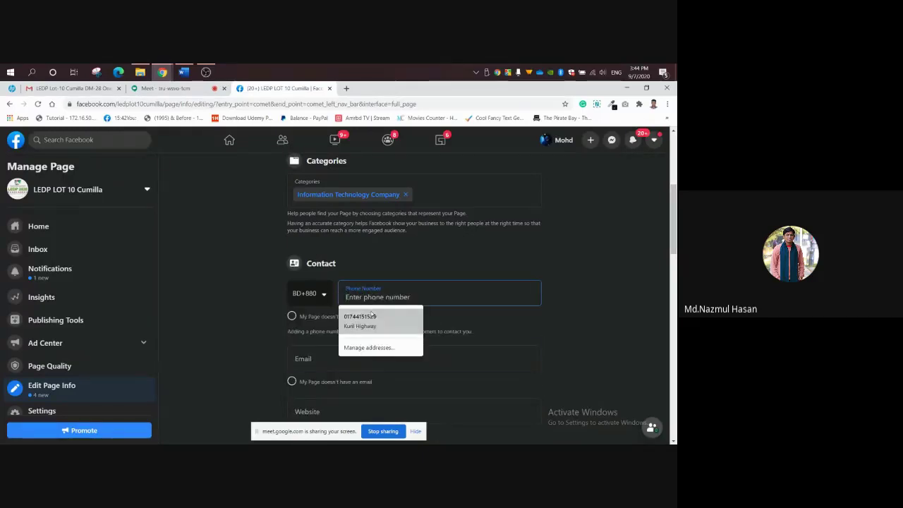
left_click(372, 318)
left_click(589, 295)
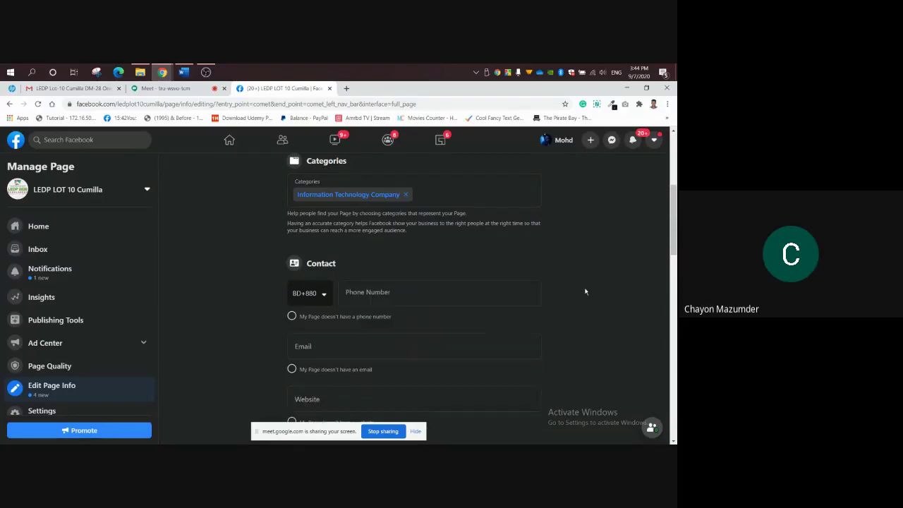
Enter the Page's contact phone number and click away to save it.
scroll(635, 256, "down", 1)
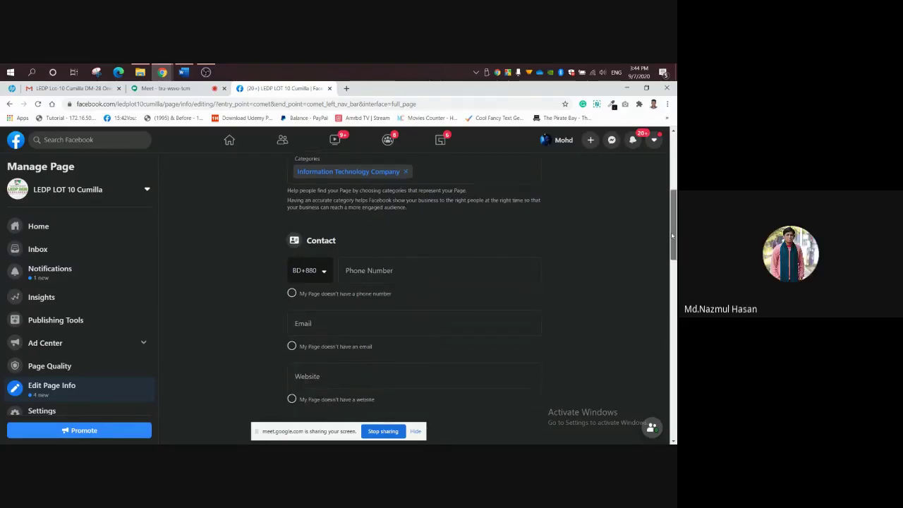
scroll(666, 257, "down", 1)
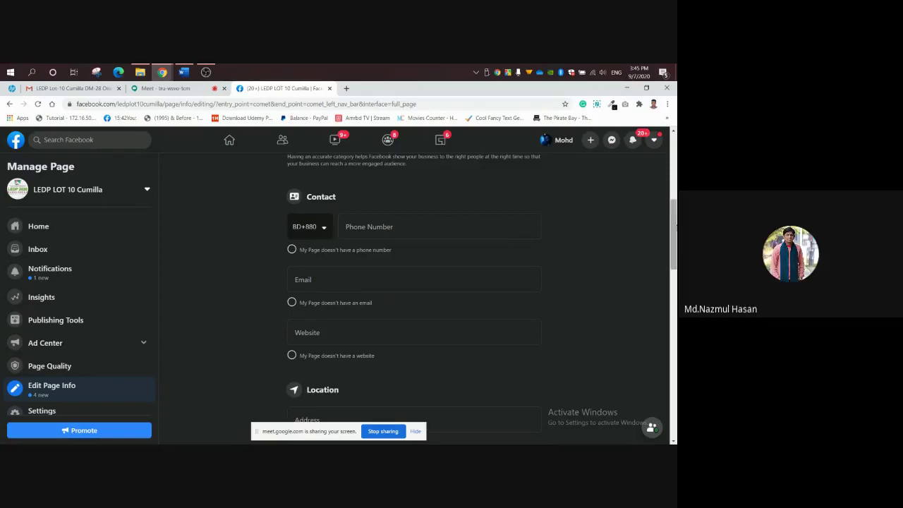
scroll(675, 230, "down", 1)
mouse_move(675, 231)
left_mouse_down()
mouse_move(675, 394)
mouse_move(675, 230)
left_mouse_up()
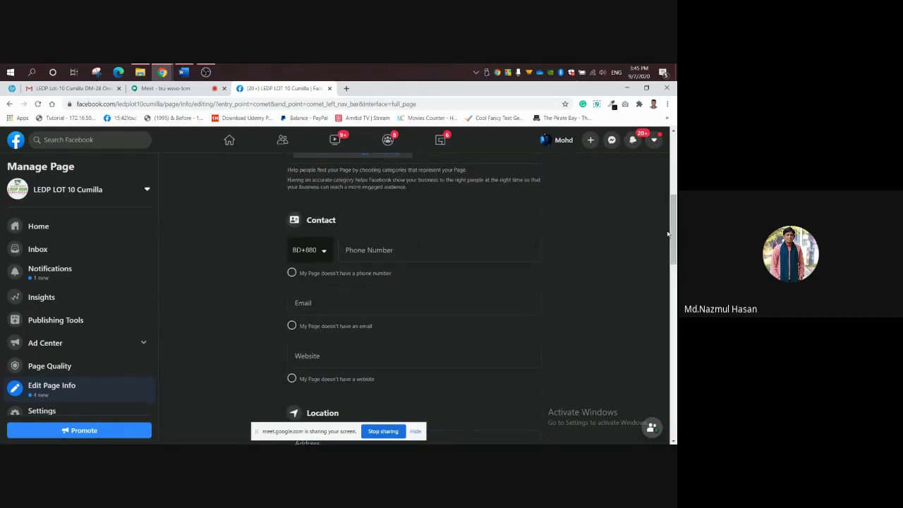
left_click_drag(675, 233, 675, 239)
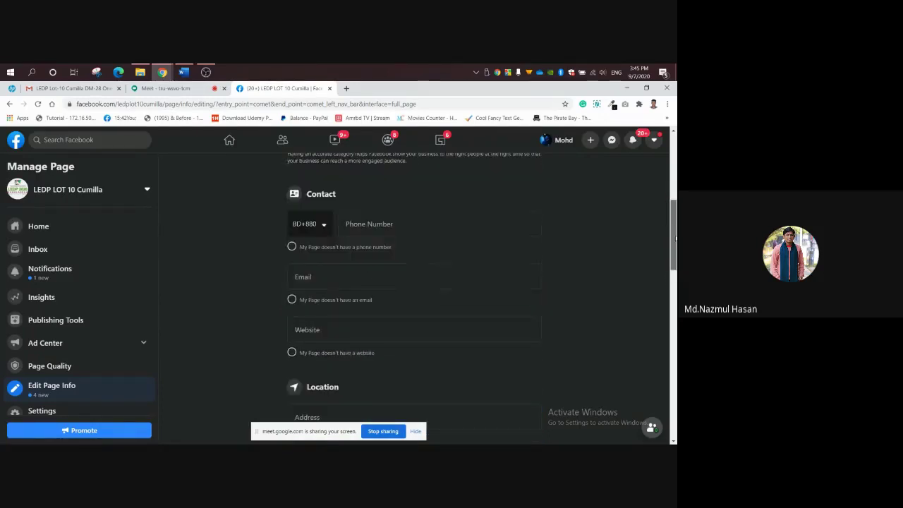
left_click(374, 227)
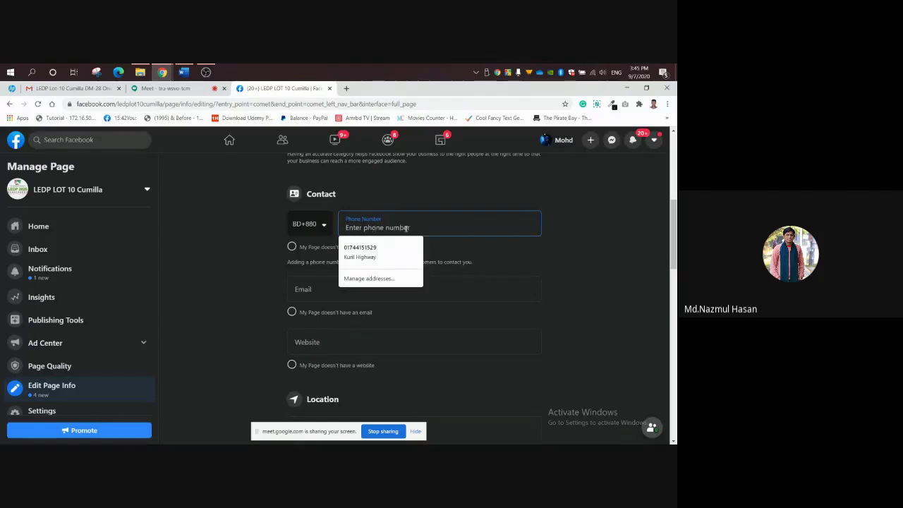
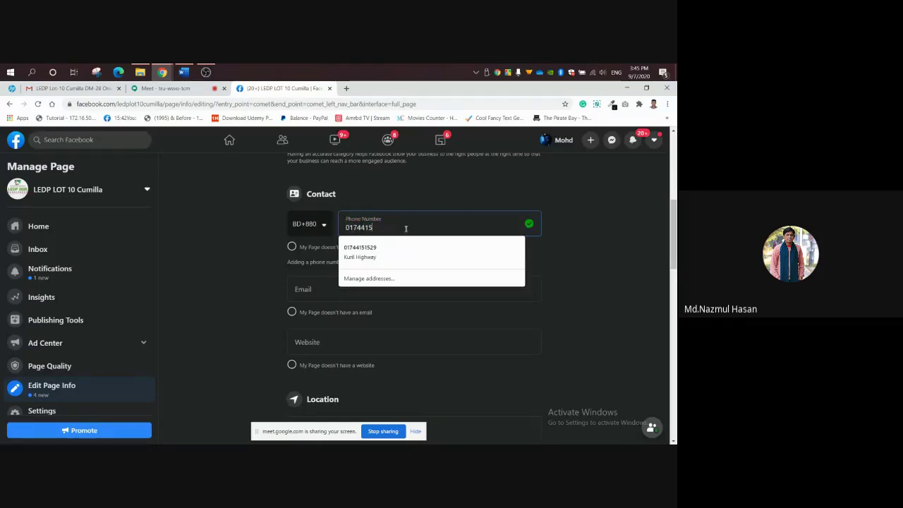
left_click(572, 242)
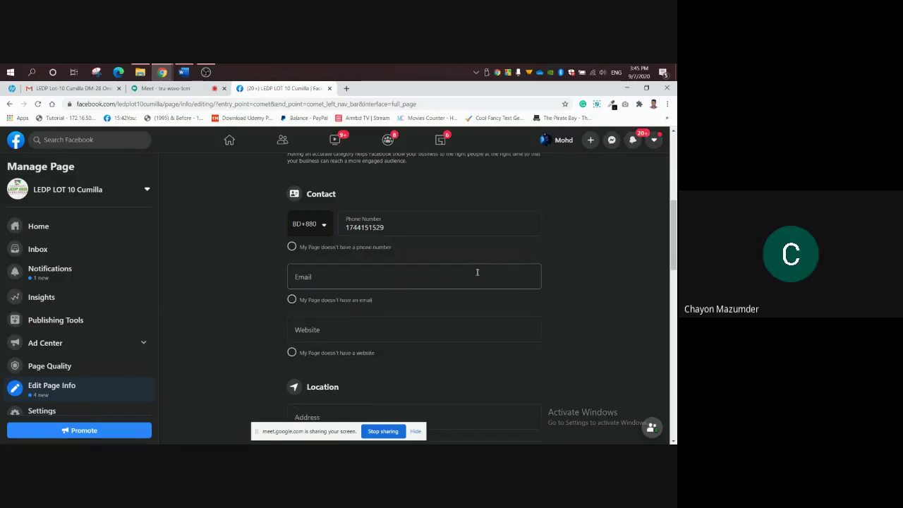
Fill the Page's contact email from the saved autofill address and save it.
left_click(396, 273)
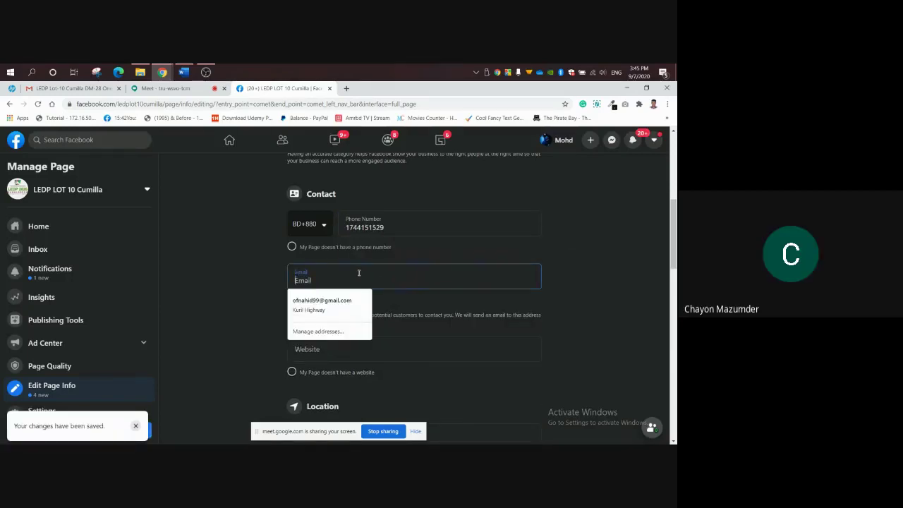
left_click(343, 297)
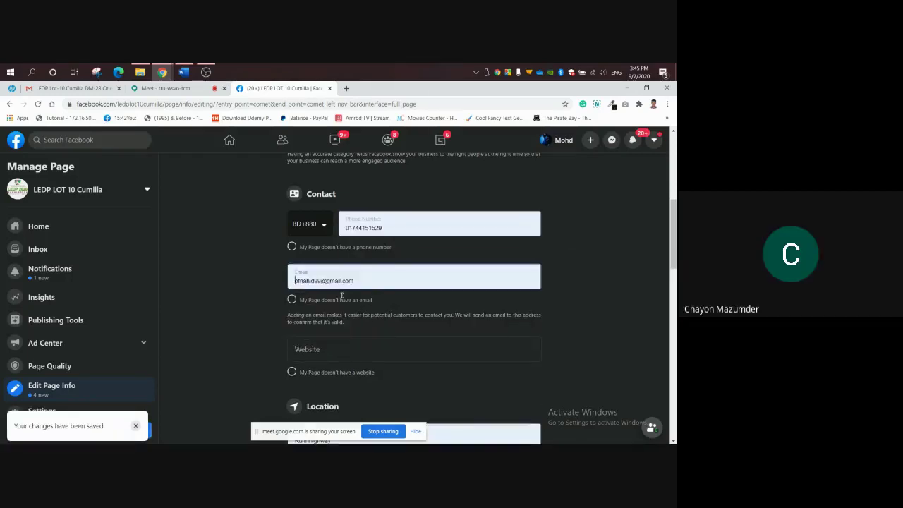
left_click(598, 284)
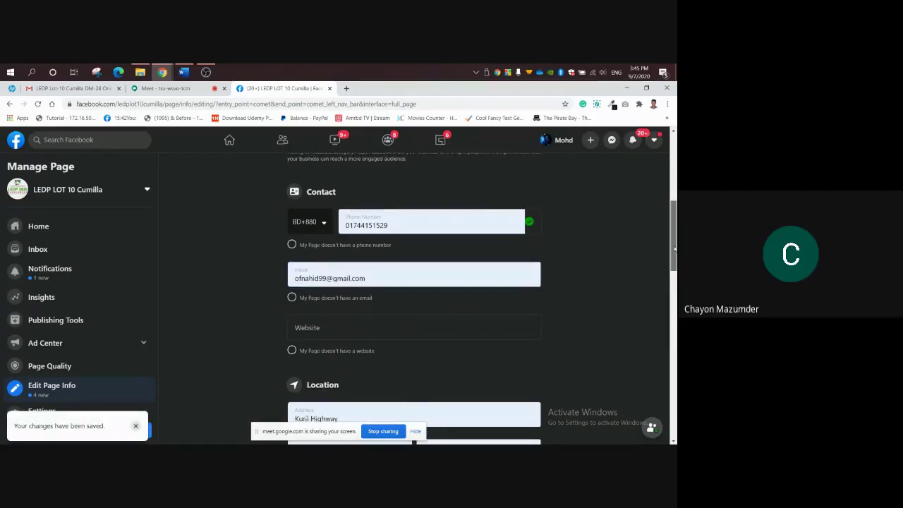
Check 'My Page doesn't have a website' and open a new browser tab.
scroll(369, 289, "down", 1)
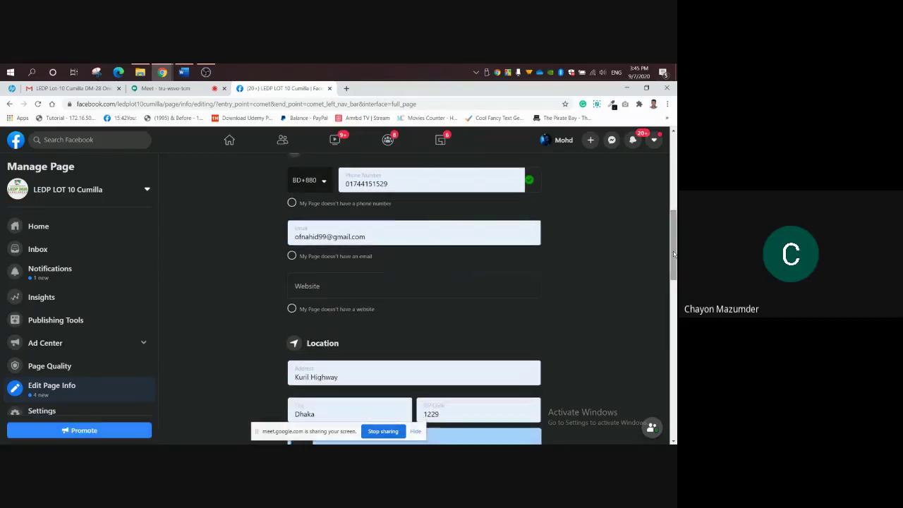
left_click(292, 308)
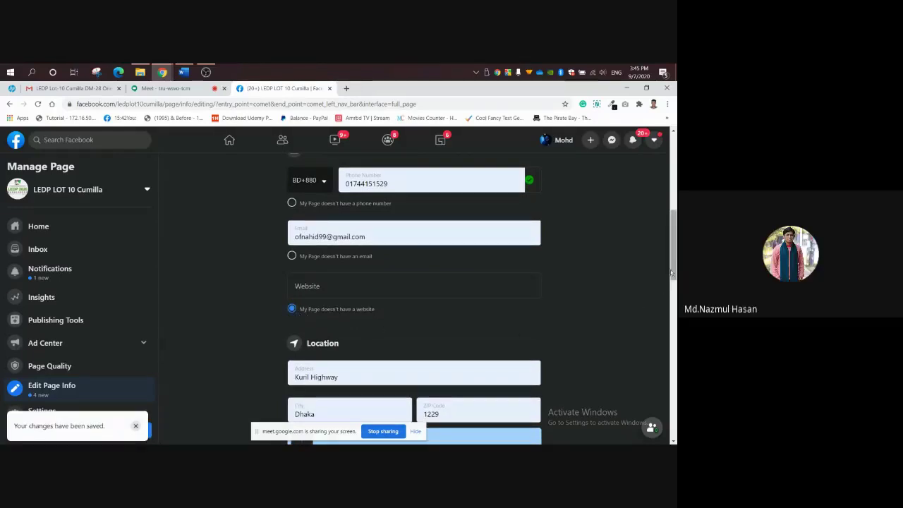
left_click_drag(675, 268, 676, 273)
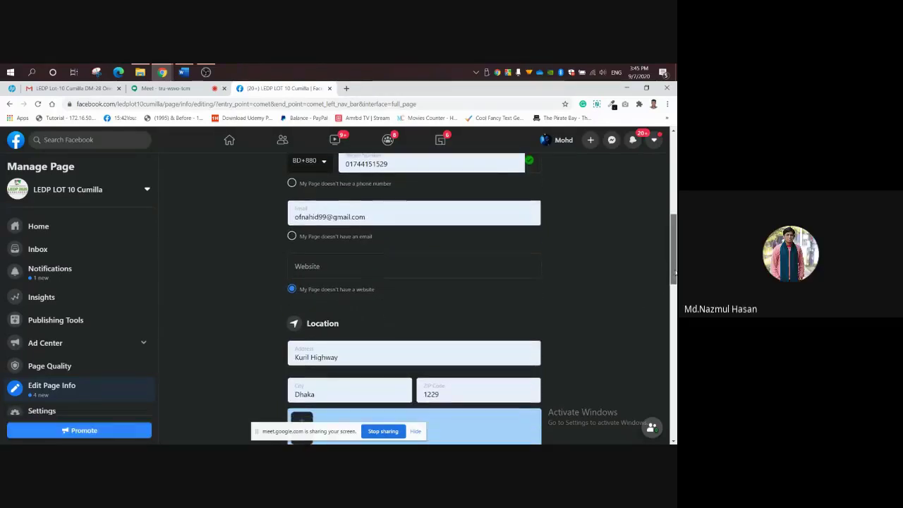
left_click(397, 270)
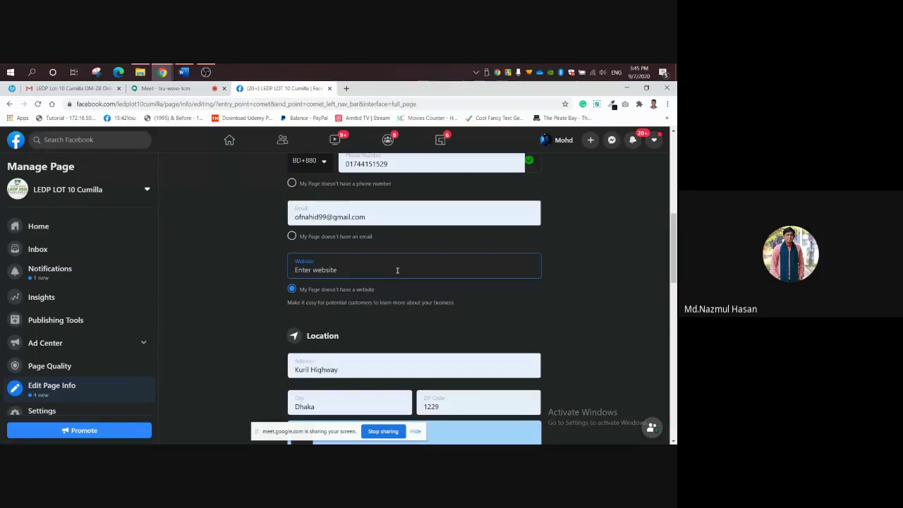
left_click(347, 89)
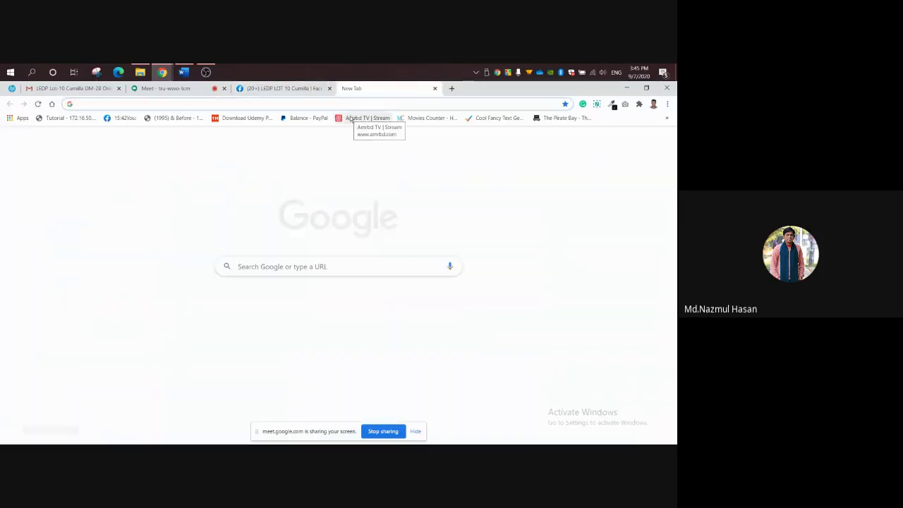
Load the LEDP manage_success_story page, copy its URL, and return to Facebook's Website field.
type("l")
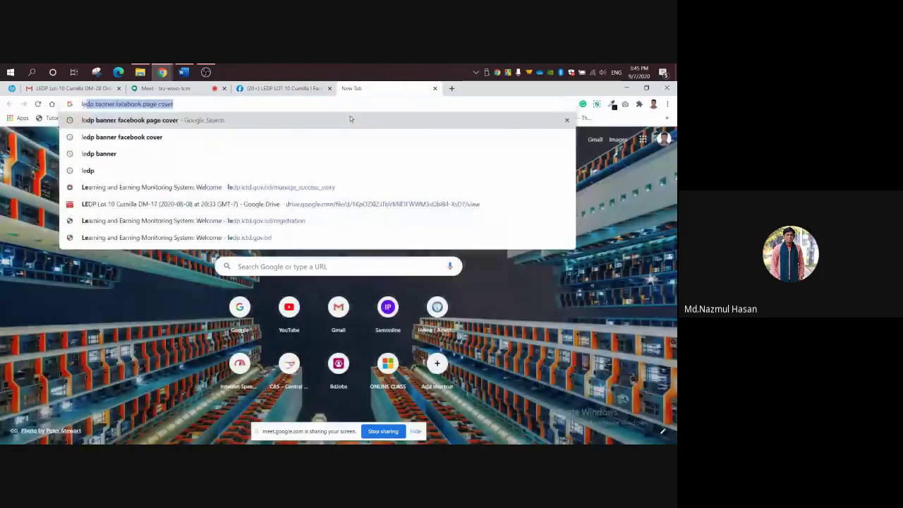
type("edp")
key("Return")
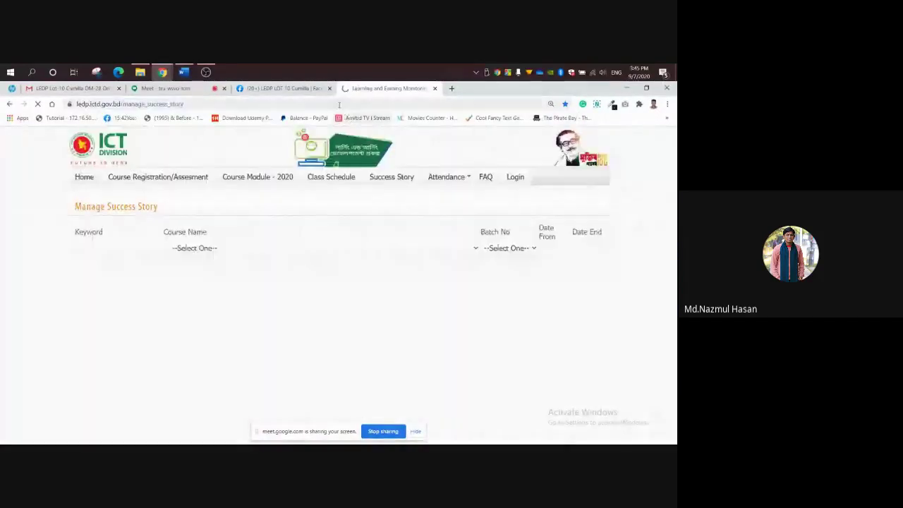
left_click(338, 105)
key("ctrl+c")
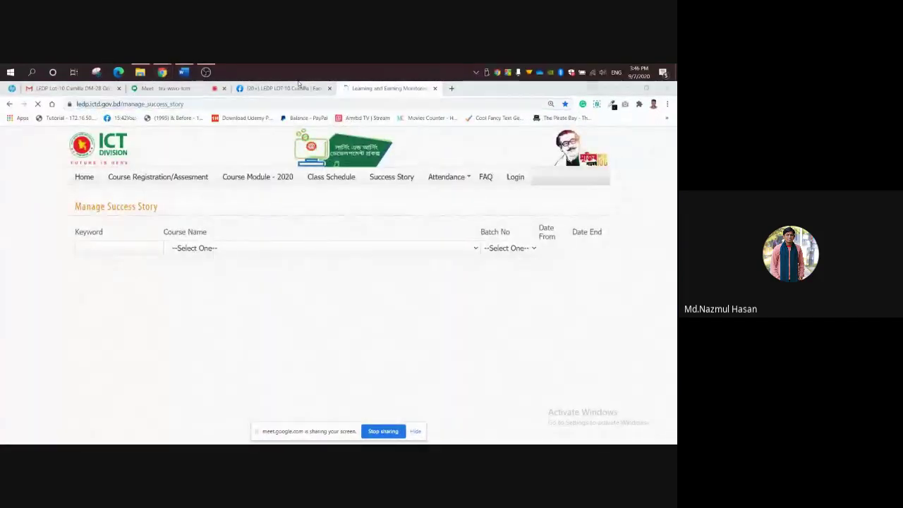
left_click(298, 89)
left_click(364, 261)
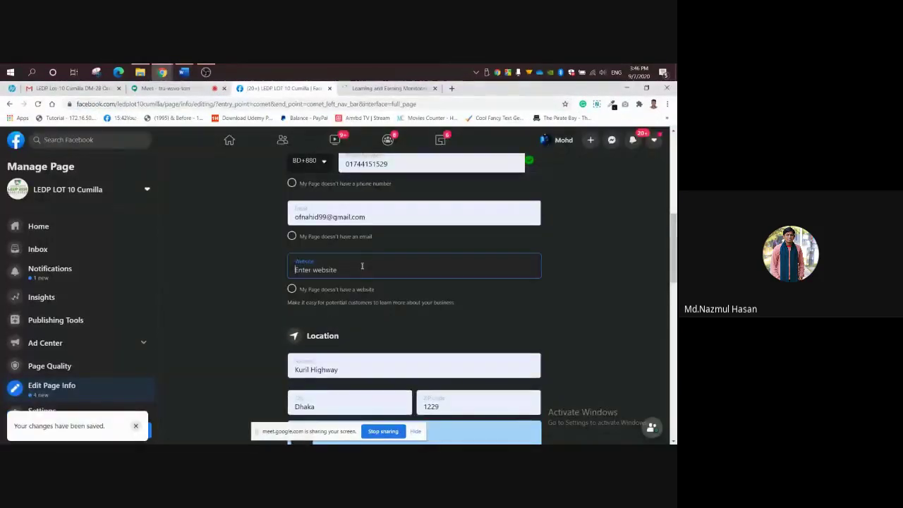
Paste the LEDP success-story URL as the website and replace the Kuril Highway street address.
key("ctrl+v")
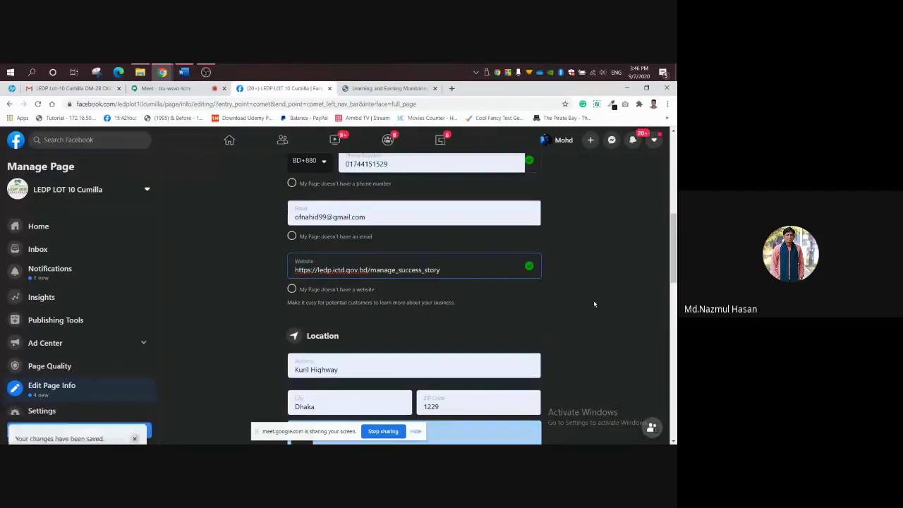
scroll(673, 263, "down", 1)
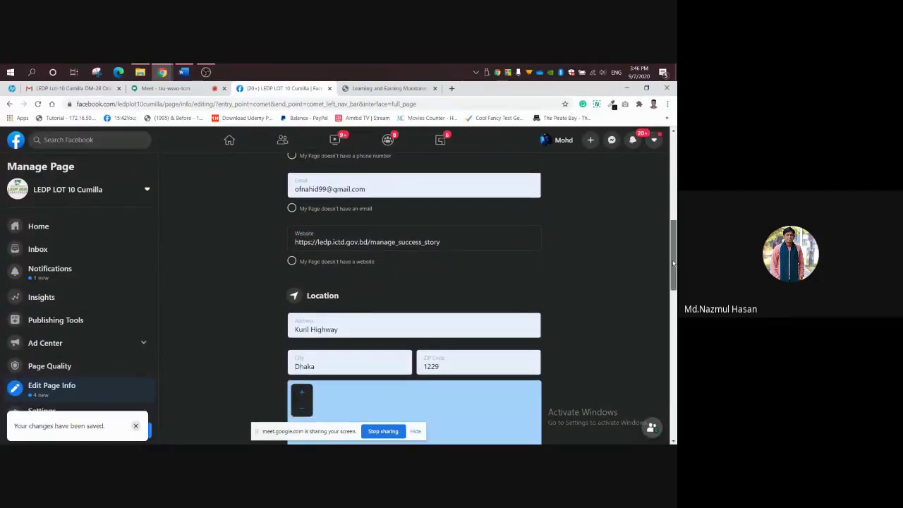
scroll(673, 263, "down", 1)
left_click(364, 296)
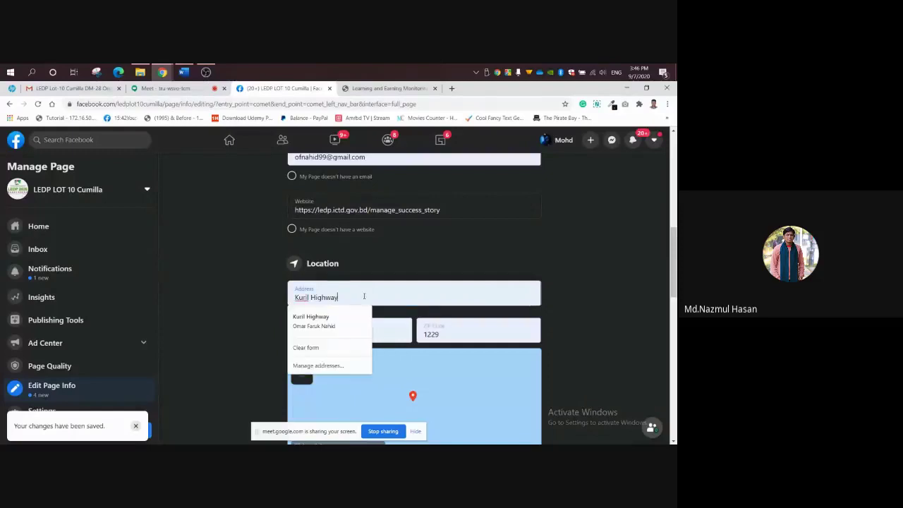
key("ctrl+a")
key("BackSpace")
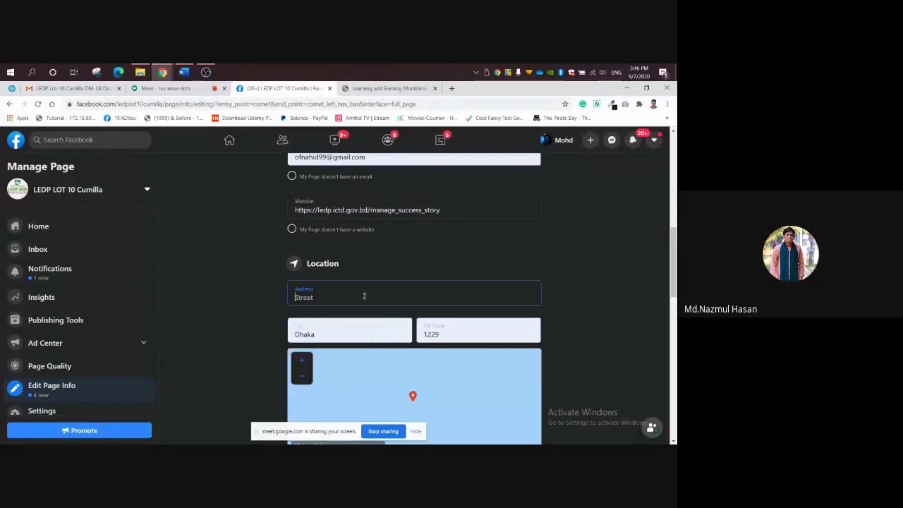
type("Cumilla")
Change the city to Cumilla by typing 'Cum' and picking the suggestion.
left_click(350, 333)
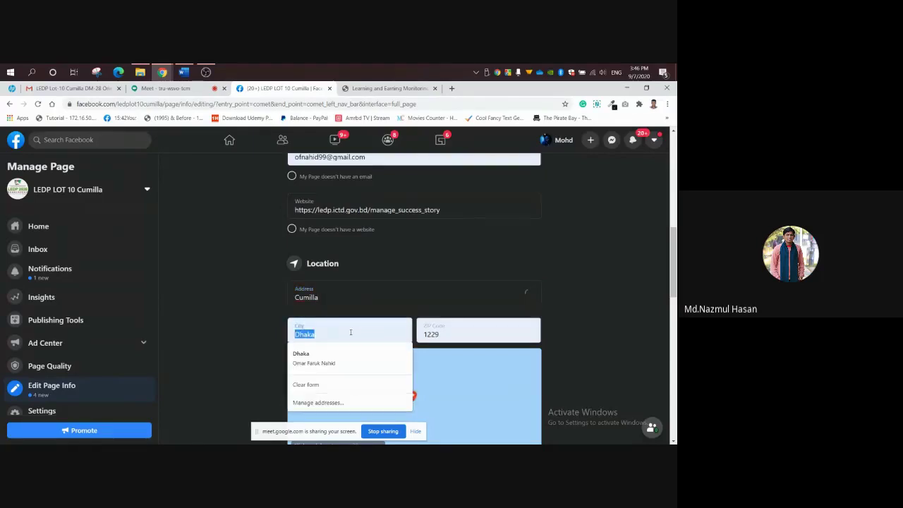
type("Cumilla")
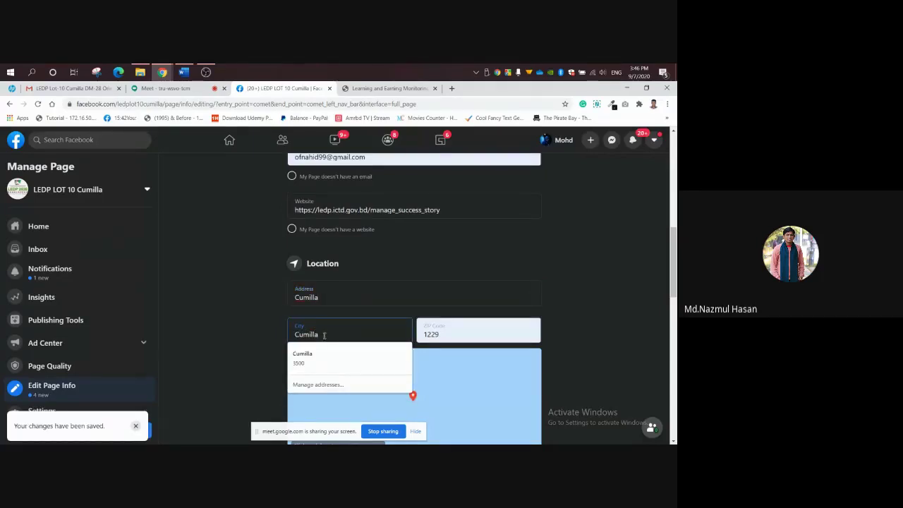
left_click(305, 357)
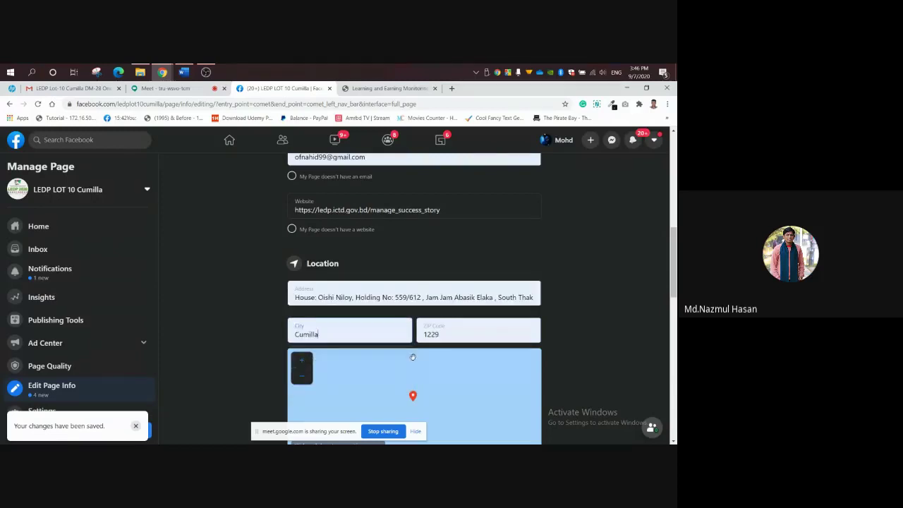
Zoom in on the location map and move the pin slightly left.
left_click_drag(673, 277, 675, 300)
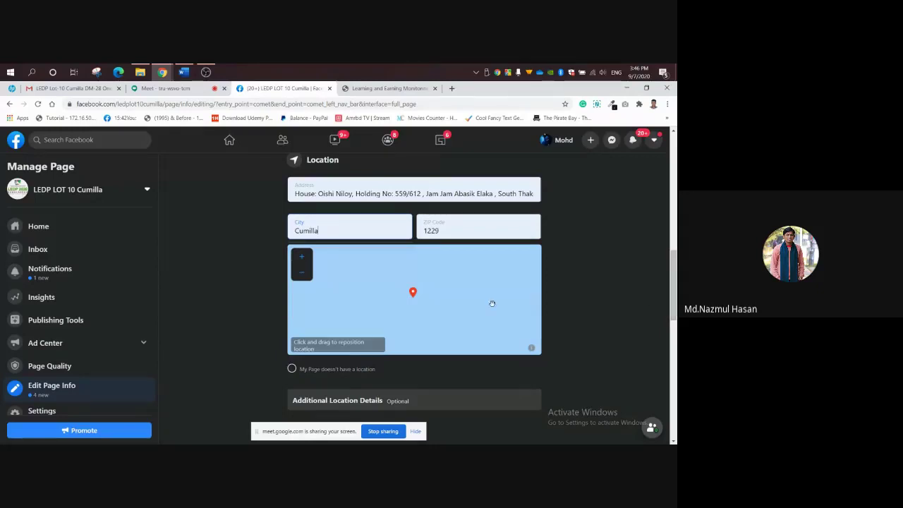
left_click(414, 296)
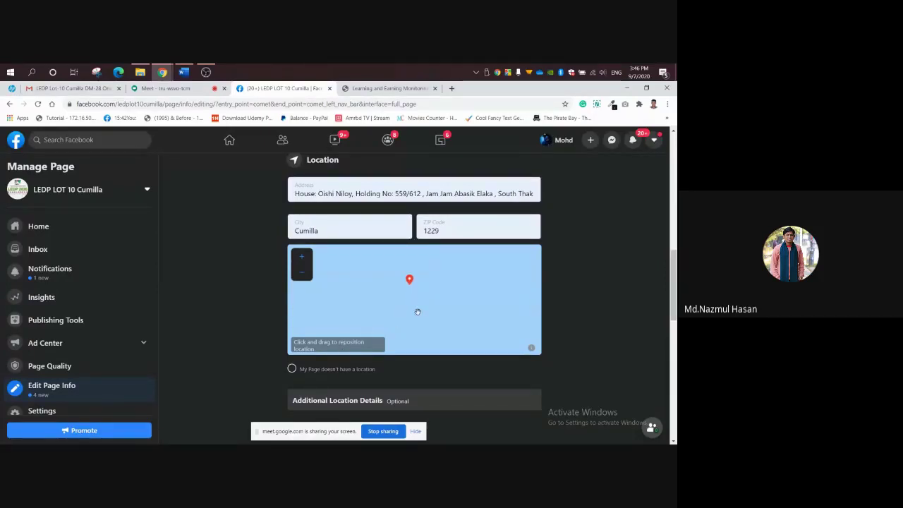
left_click(301, 259)
left_click_drag(430, 292, 411, 295)
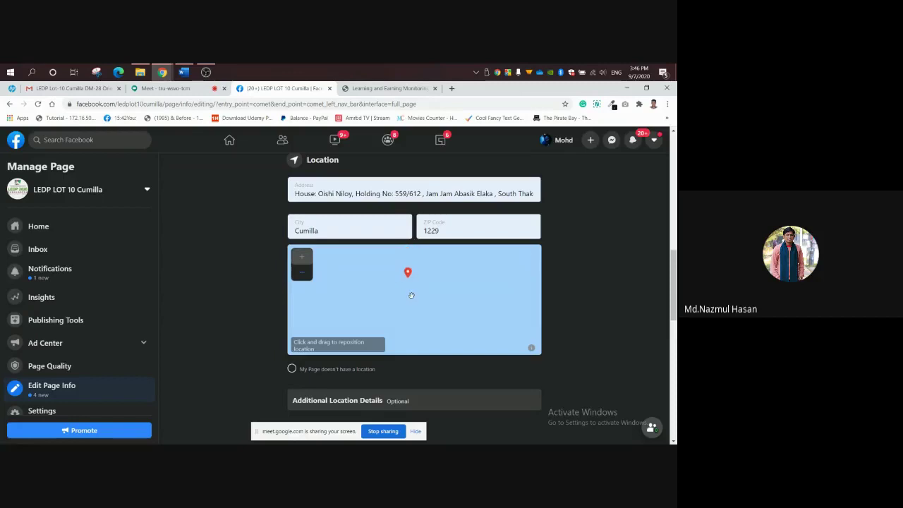
Unmute the microphone in the Google Meet call, then return to Facebook's location map.
left_click(190, 89)
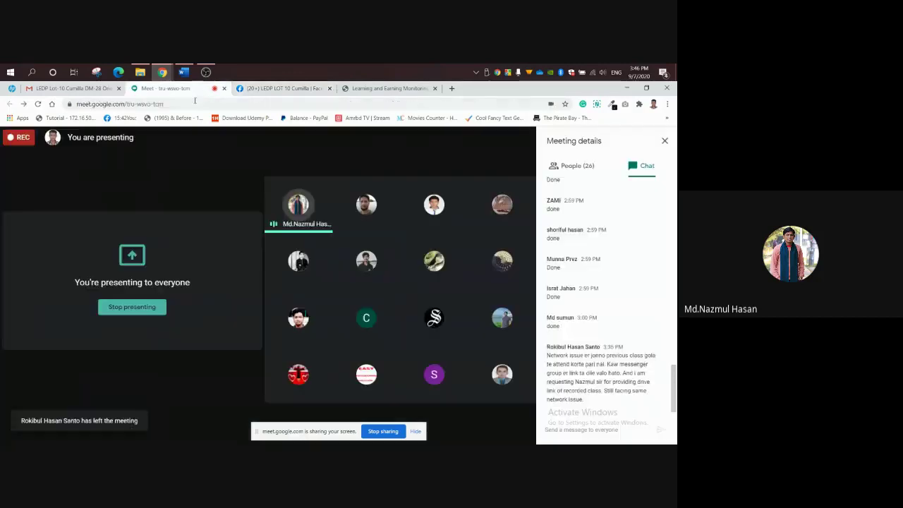
left_click(237, 425)
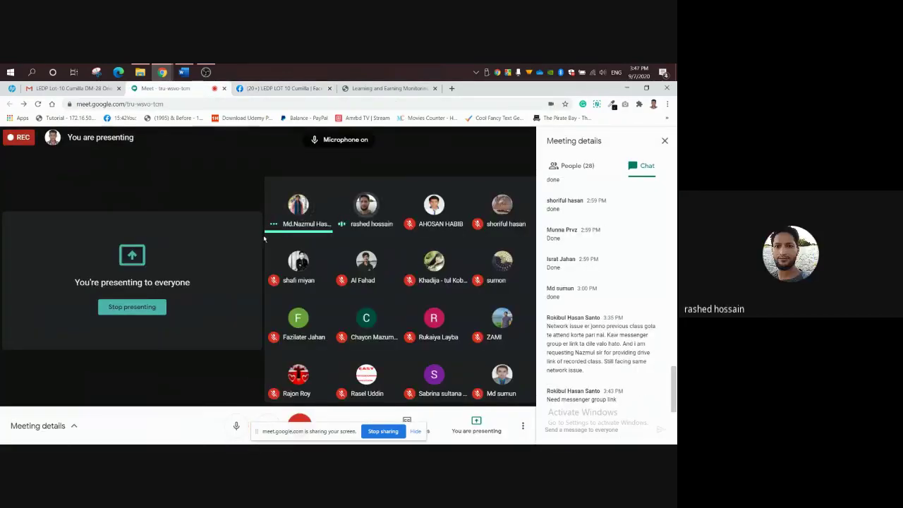
left_click(282, 88)
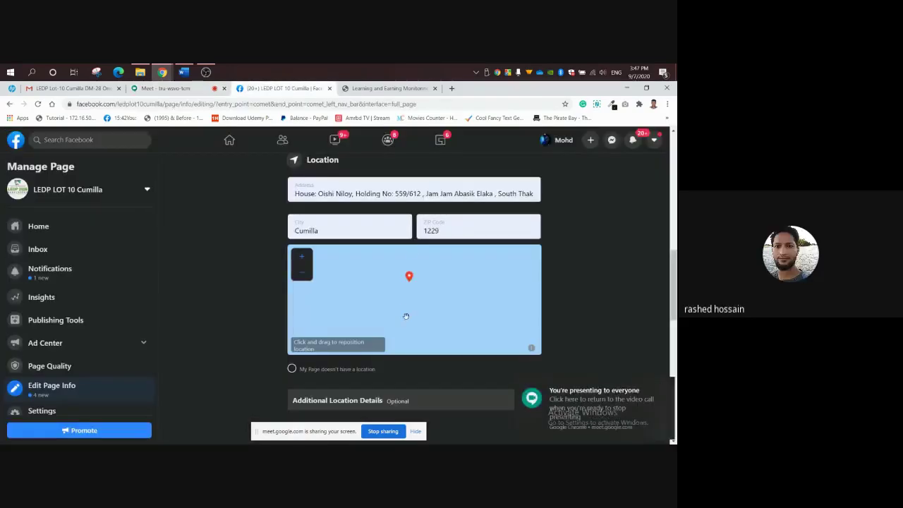
mouse_move(406, 316)
left_mouse_down()
mouse_move(411, 283)
mouse_move(409, 319)
left_mouse_up()
Zoom in on the location map and open its OpenStreetMap attribution link in a new tab.
scroll(416, 285, "down", 1)
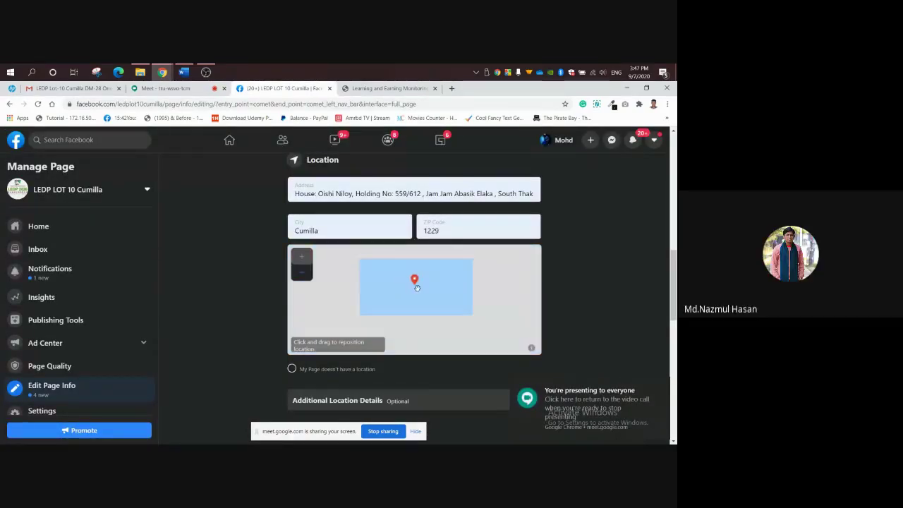
left_click(300, 259)
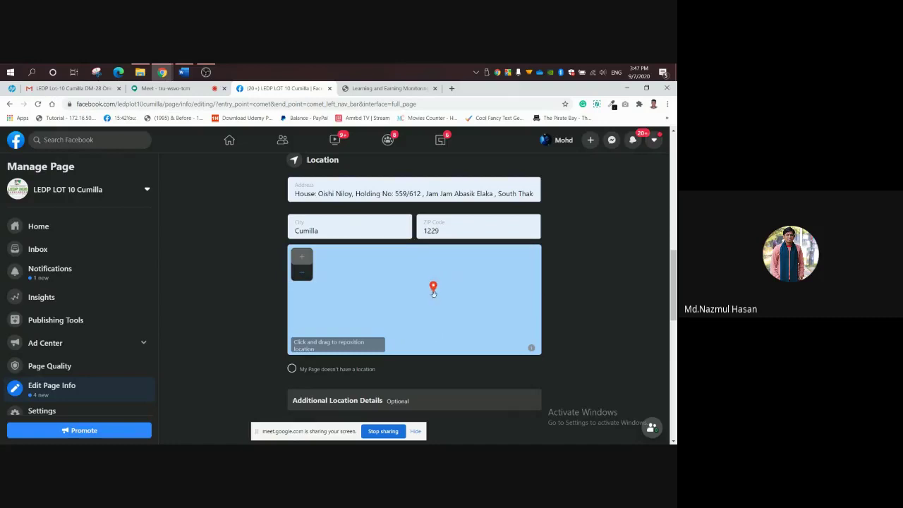
left_click(533, 349)
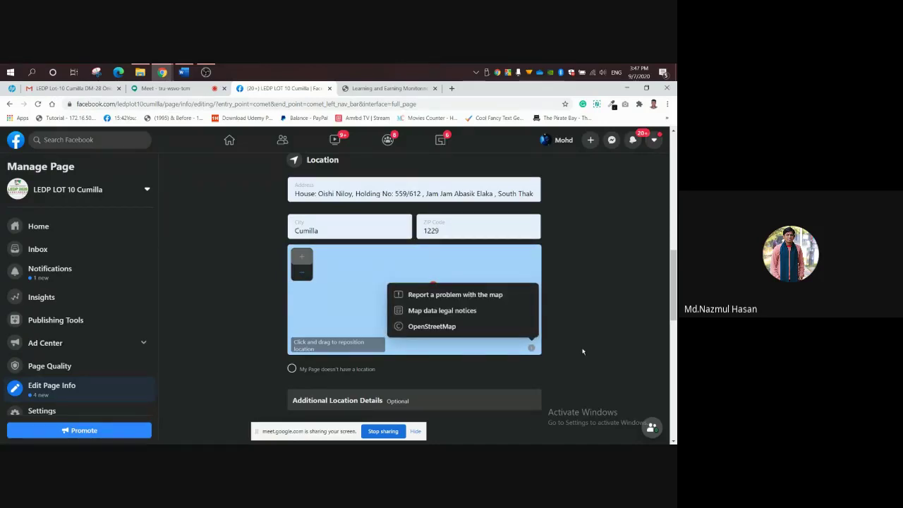
left_click(583, 352)
left_click(531, 348)
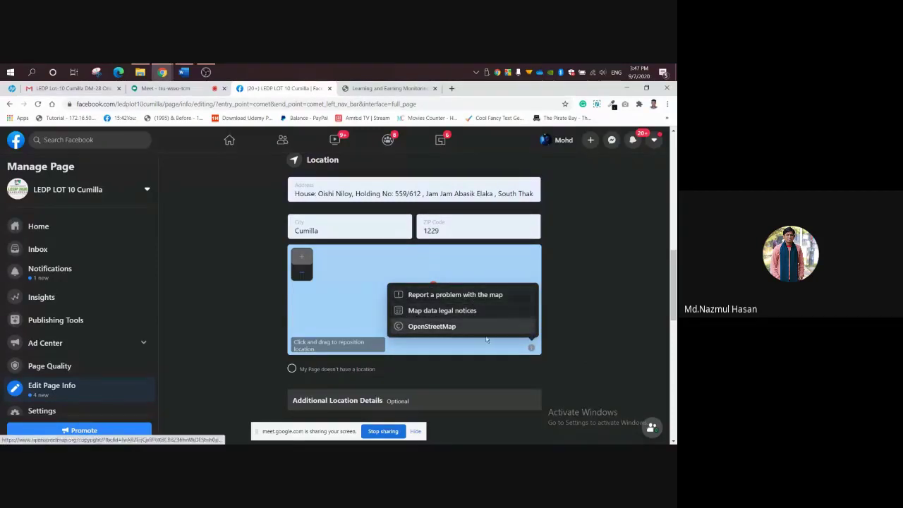
left_click(432, 326)
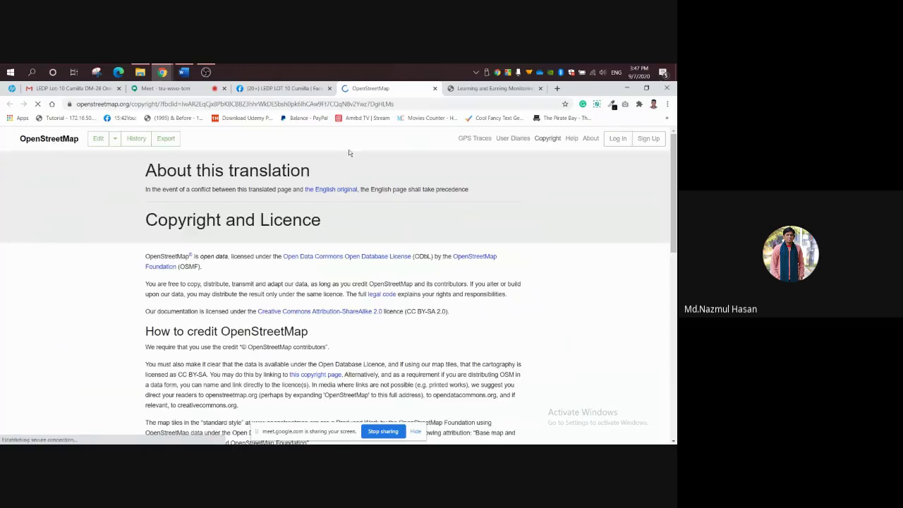
Look over the OpenStreetMap Copyright and Licence page in its new tab.
left_click(303, 86)
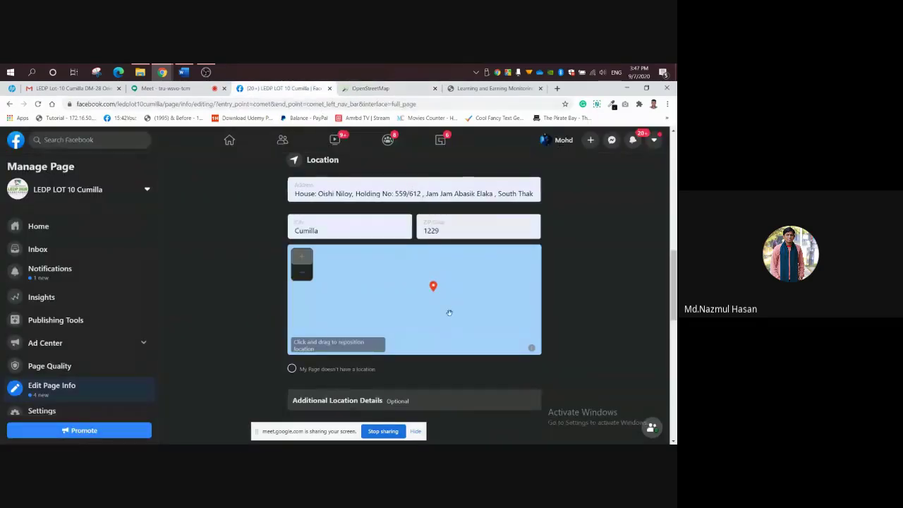
left_click(381, 90)
scroll(592, 255, "down", 3)
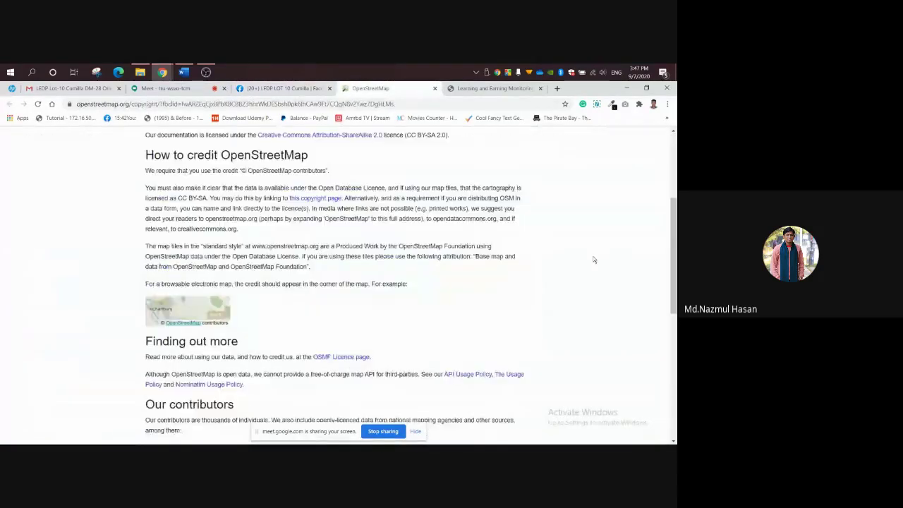
scroll(555, 216, "up", 2)
Back in Facebook, drag the location pin slightly to the left.
left_click(322, 89)
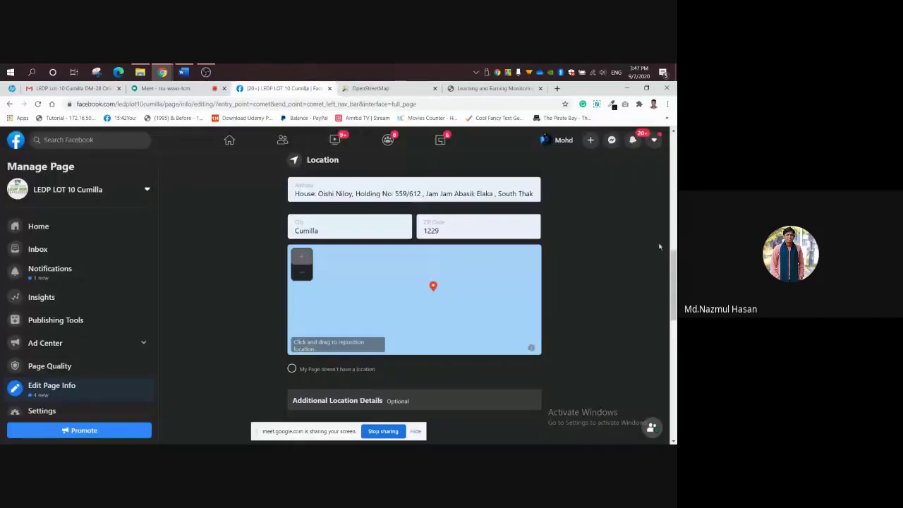
left_click_drag(673, 263, 674, 280)
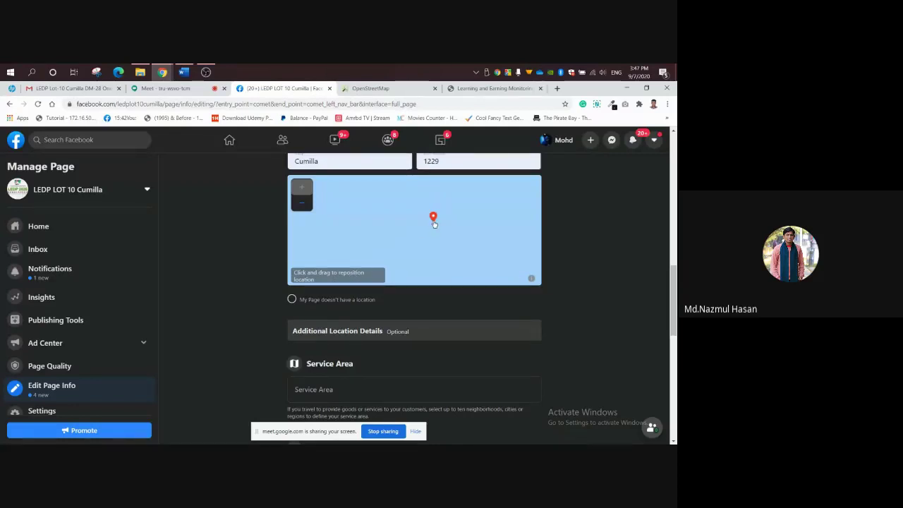
left_click_drag(435, 224, 423, 225)
scroll(675, 286, "up", 1)
scroll(675, 286, "up", 1)
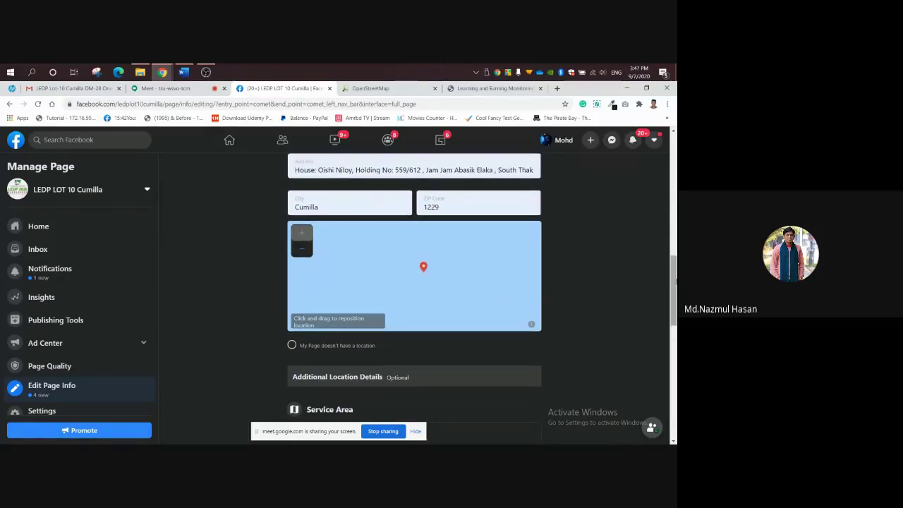
Check the Meet call, then scroll Facebook down to Service Area and Hours.
left_click(182, 90)
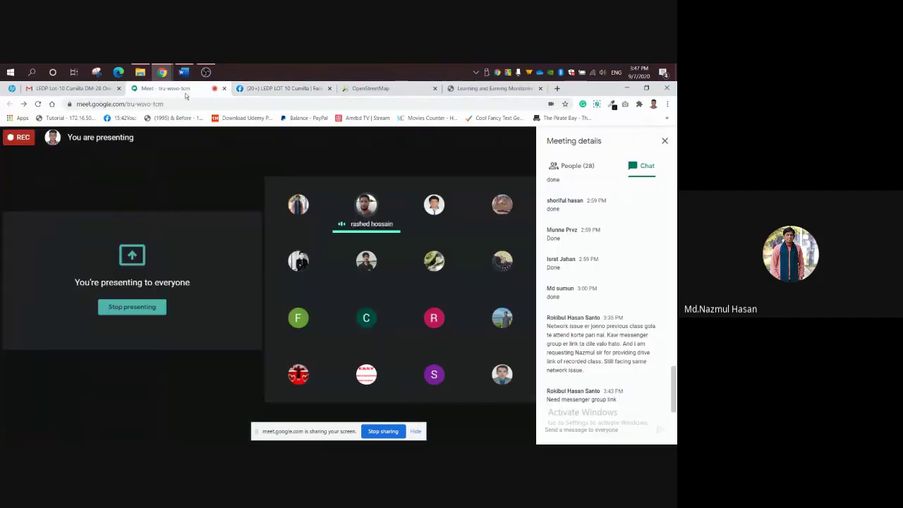
left_click(282, 88)
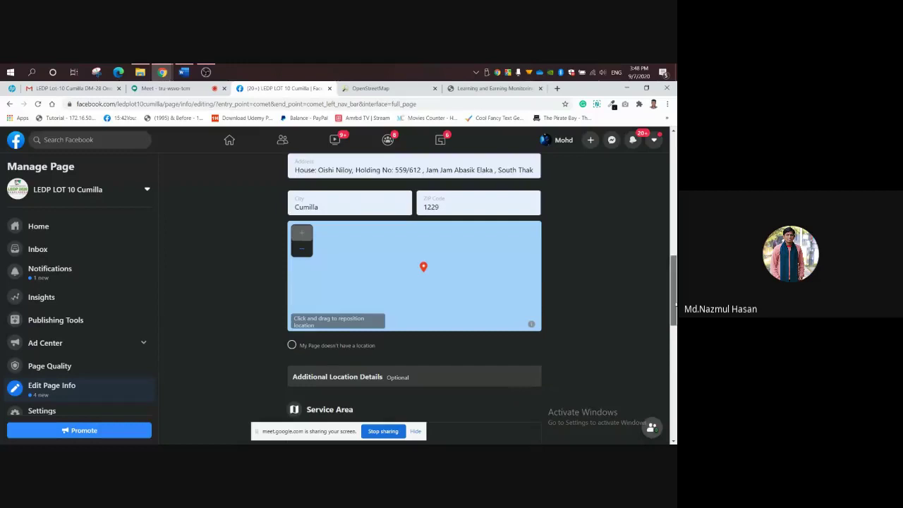
left_click_drag(676, 308, 674, 349)
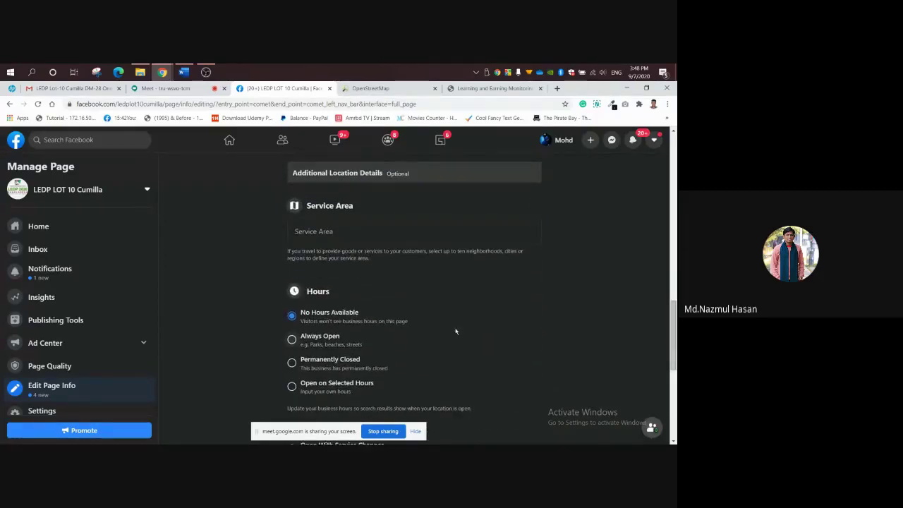
Search the service area and add Comilla, Chittagong Division.
left_click(379, 230)
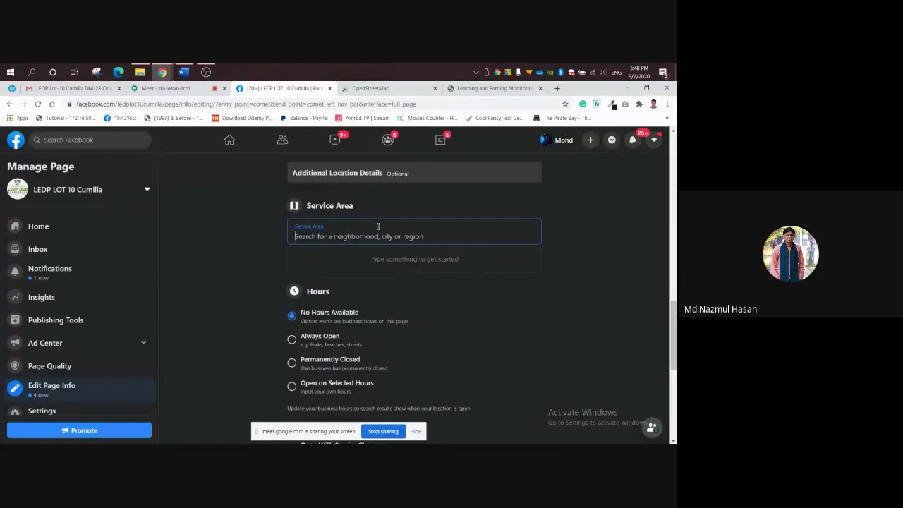
type("C")
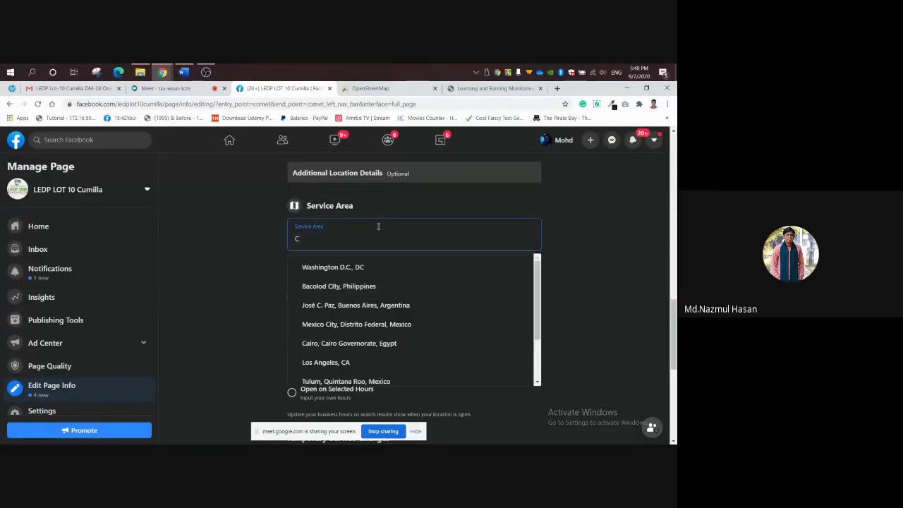
type("umilla")
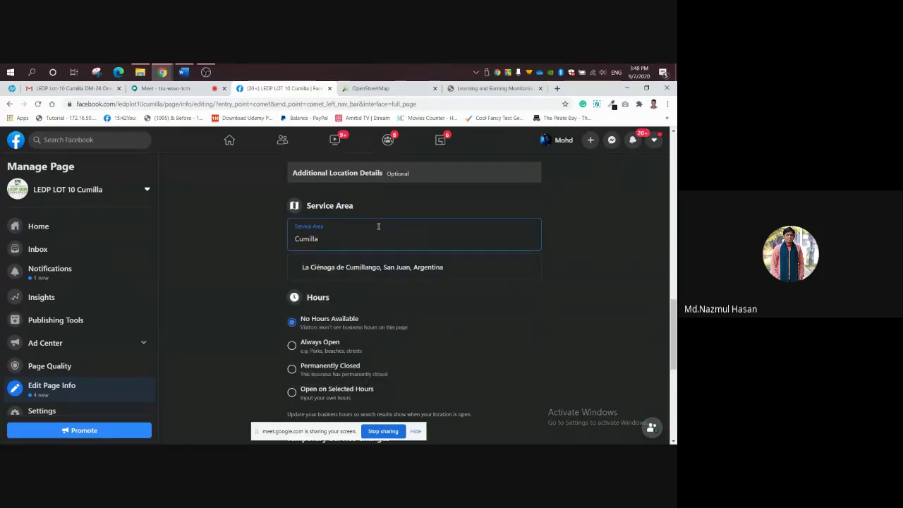
key("BackSpace")
key("BackSpace")
key("BackSpace")
key("BackSpace")
key("BackSpace")
key("BackSpace")
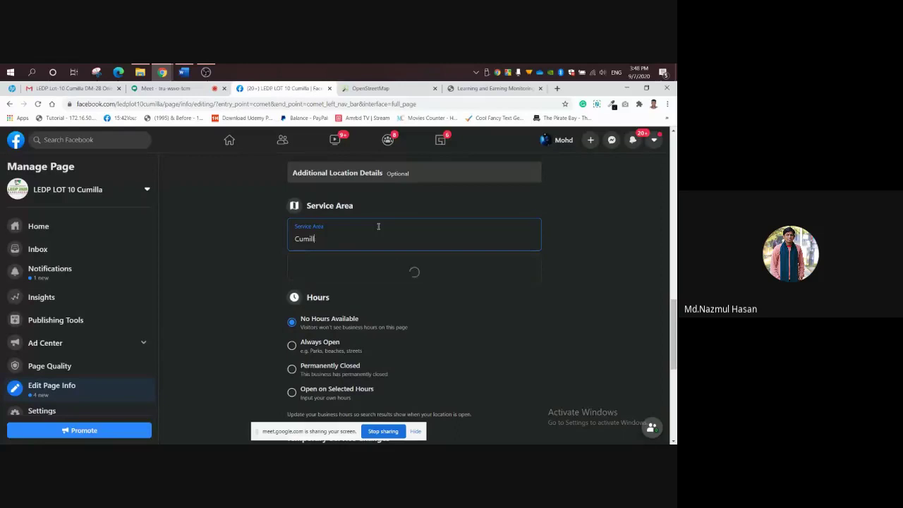
type("omi")
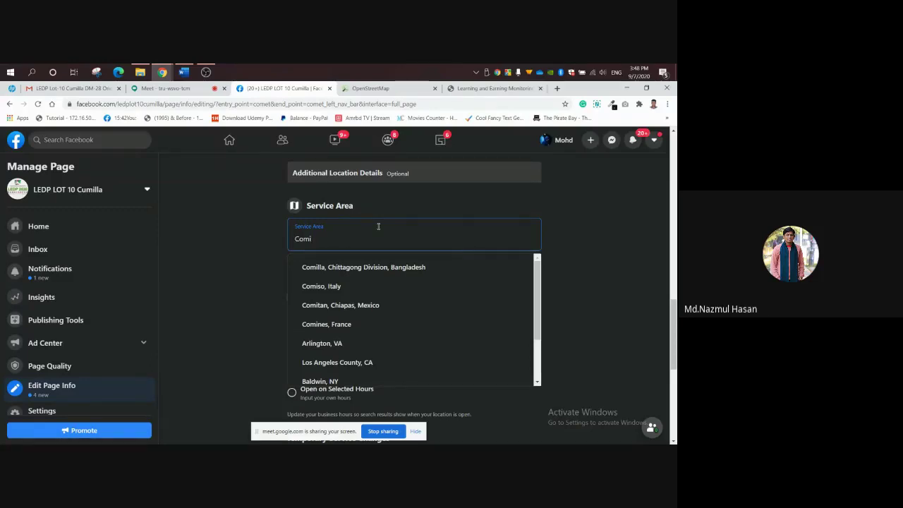
key("BackSpace")
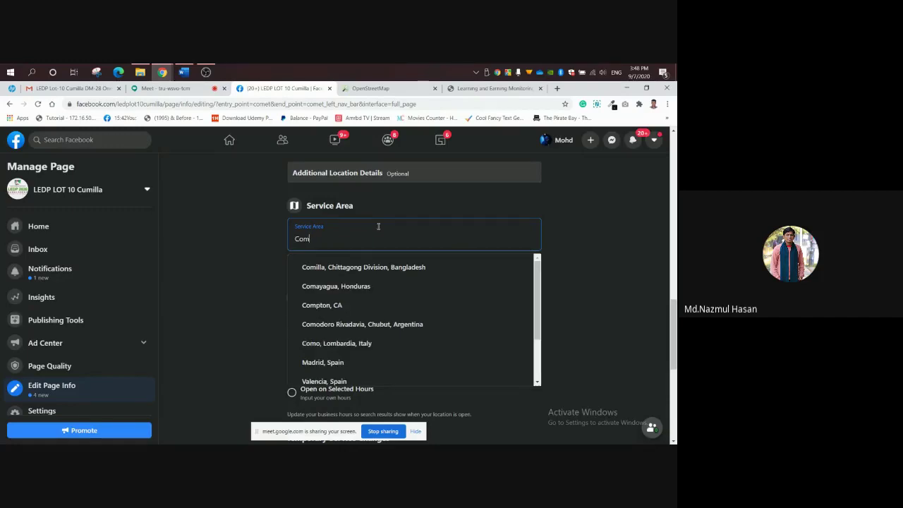
key("BackSpace")
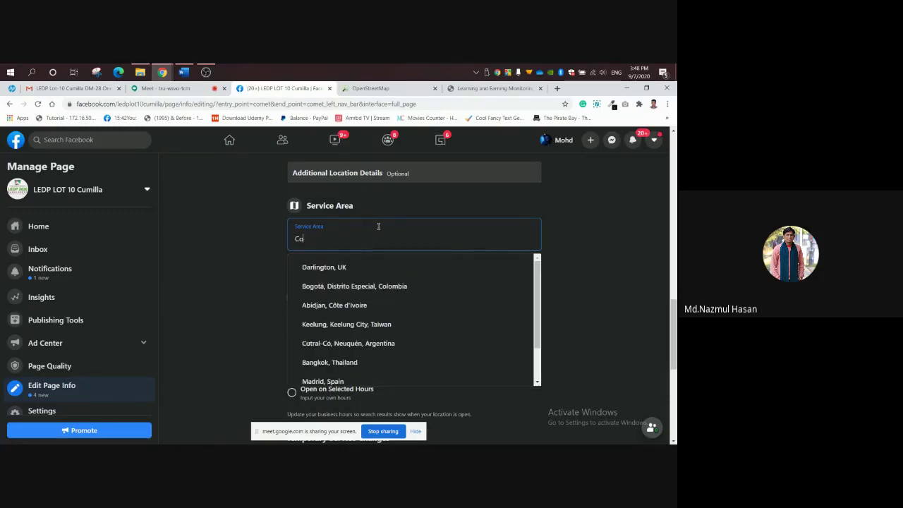
type("milla")
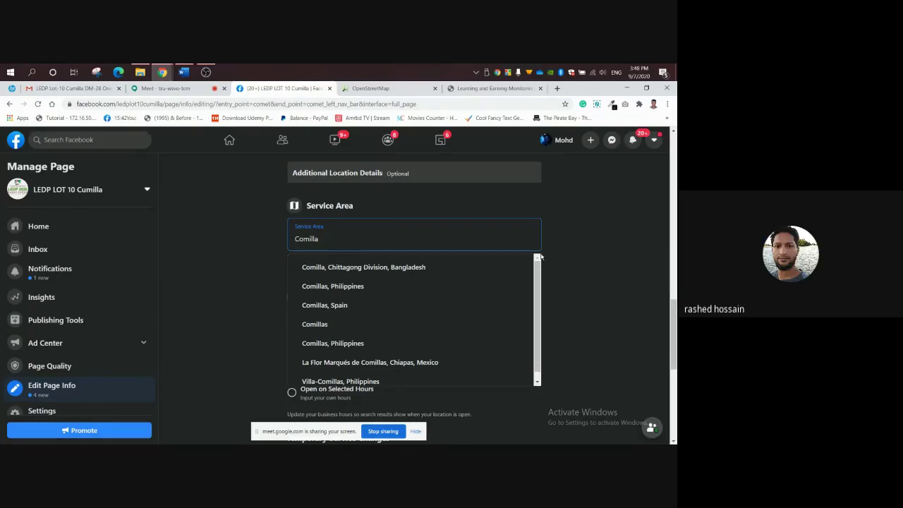
key("BackSpace")
key("BackSpace")
key("BackSpace")
key("BackSpace")
key("BackSpace")
key("BackSpace")
key("BackSpace")
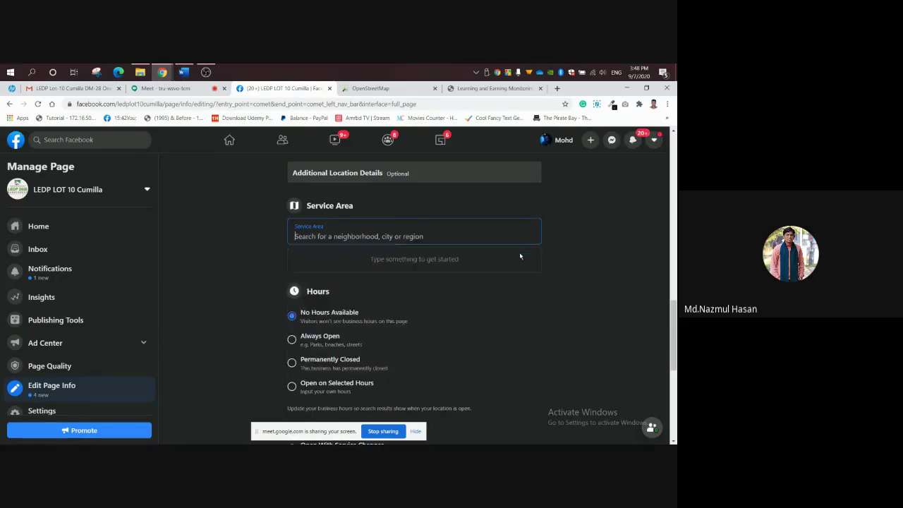
type("Chitt")
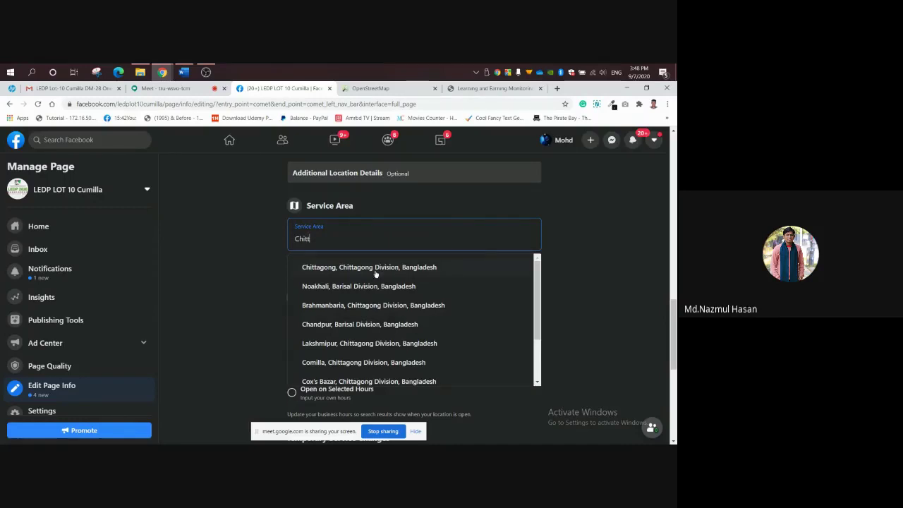
left_click(378, 364)
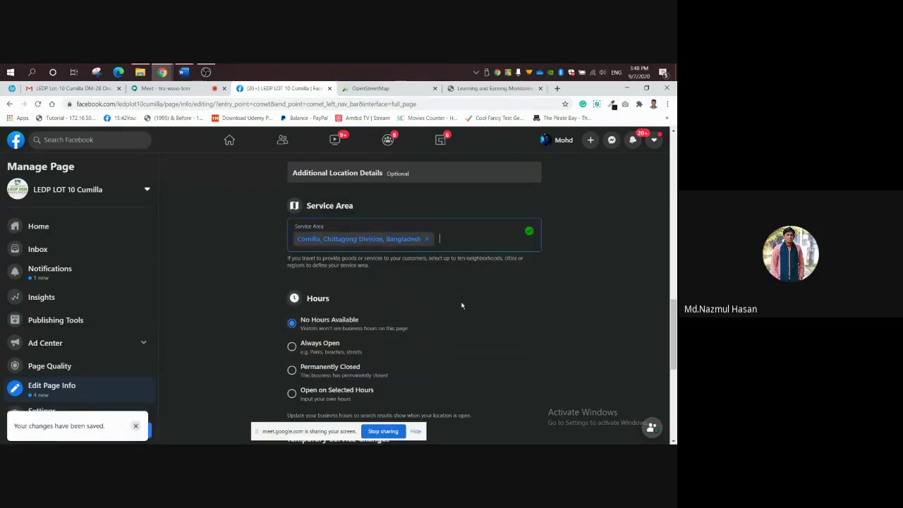
Add Dhaka, Dhaka Division, Bangladesh as a second service area.
type("Dhaka")
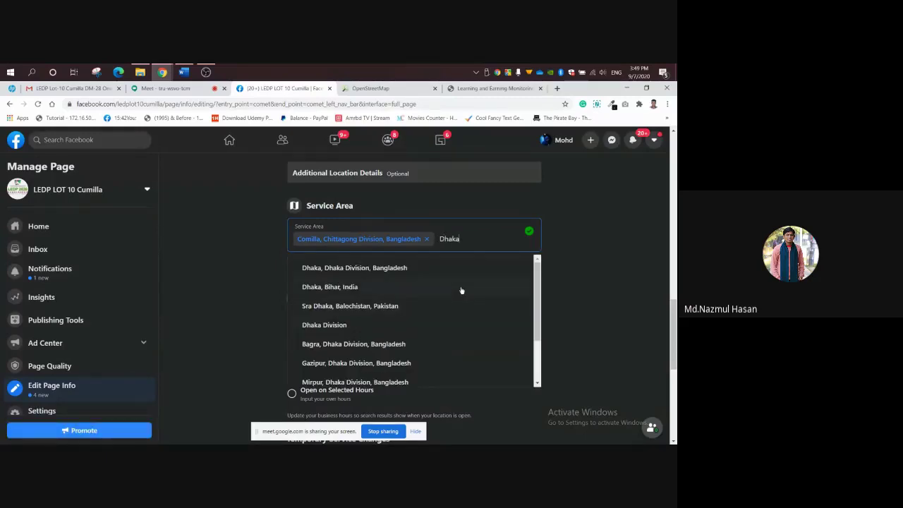
left_click(456, 268)
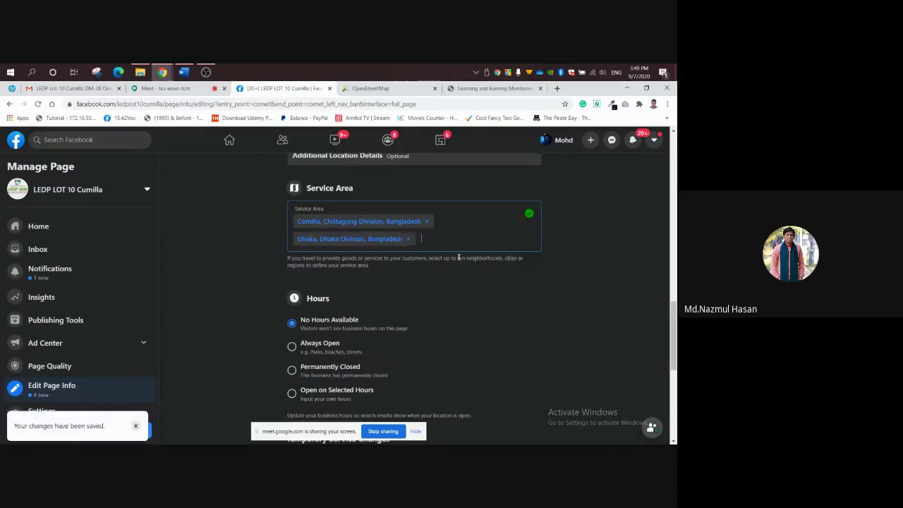
type("Ch")
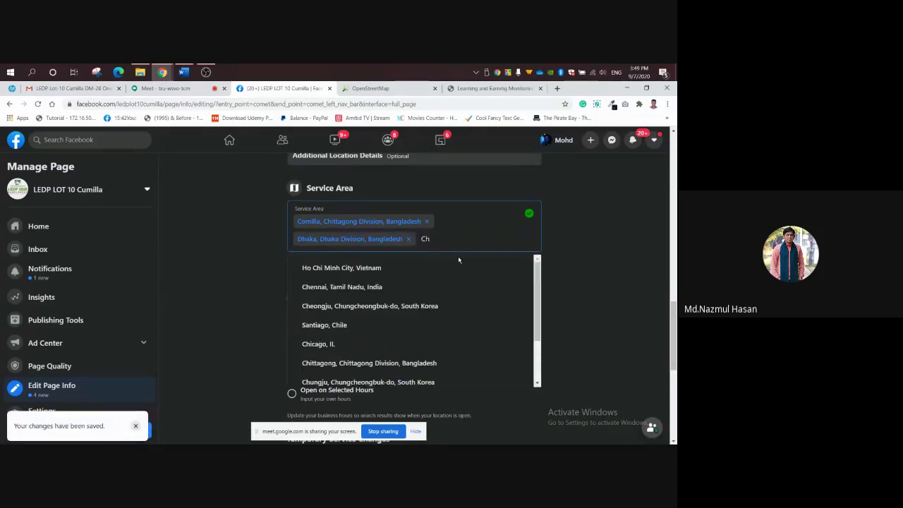
key("BackSpace")
key("BackSpace")
key("BackSpace")
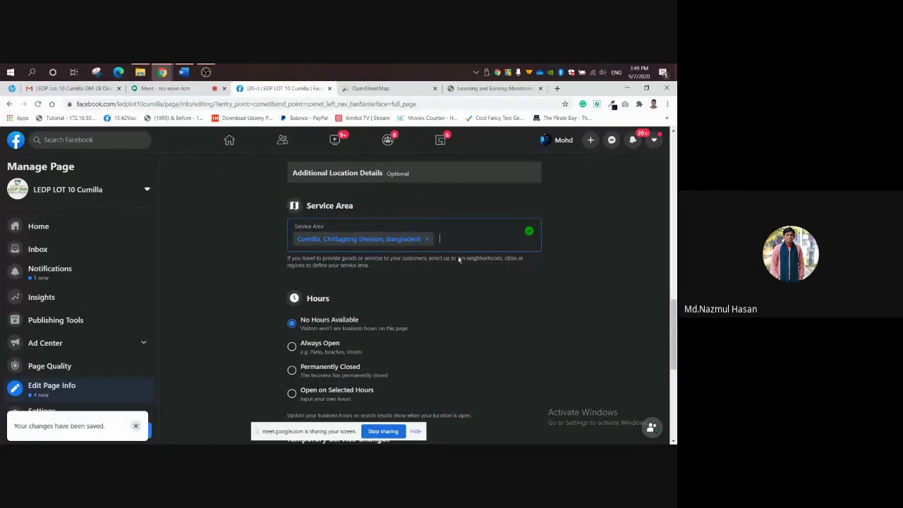
type("Dha")
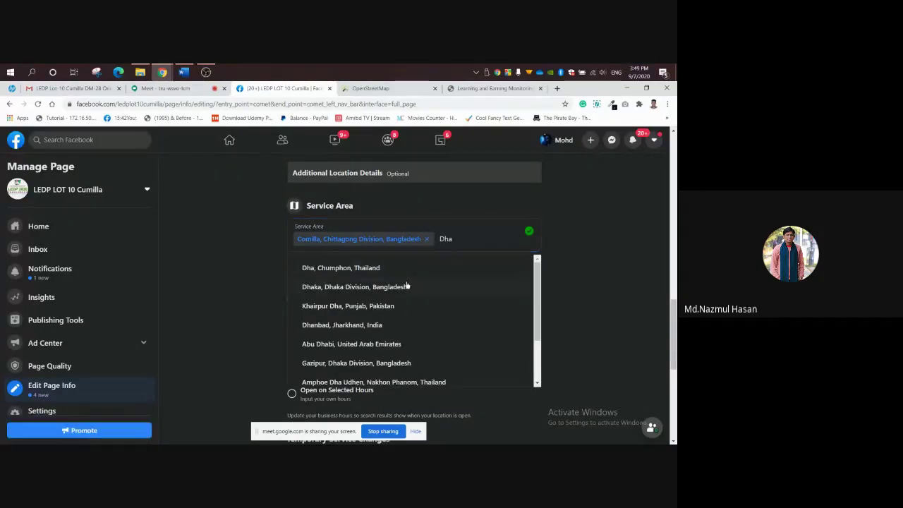
left_click(407, 286)
Change Hours from Always Open to Open on Selected Hours to reveal the weekday rows.
left_click(293, 347)
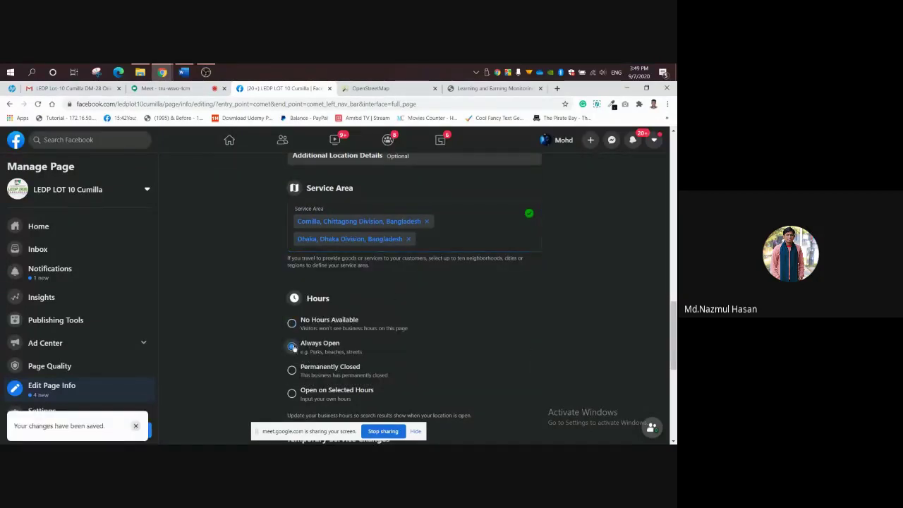
left_click_drag(674, 343, 676, 367)
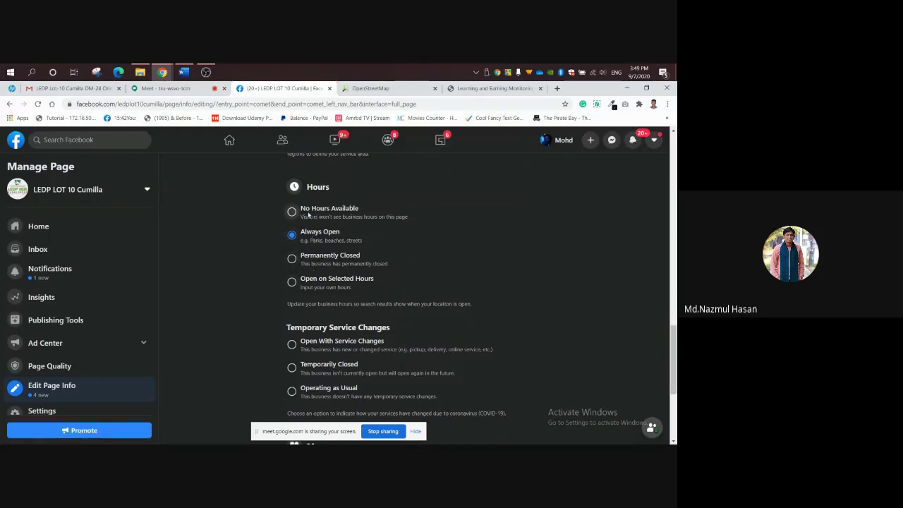
left_click(292, 282)
scroll(456, 282, "down", 1)
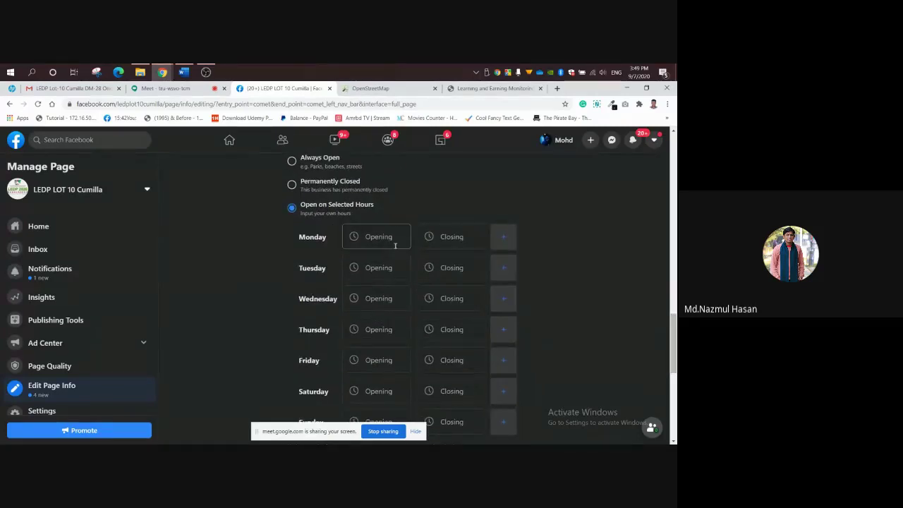
Set Monday's hours to open 10:00 AM and close 3:00 PM.
left_click(379, 241)
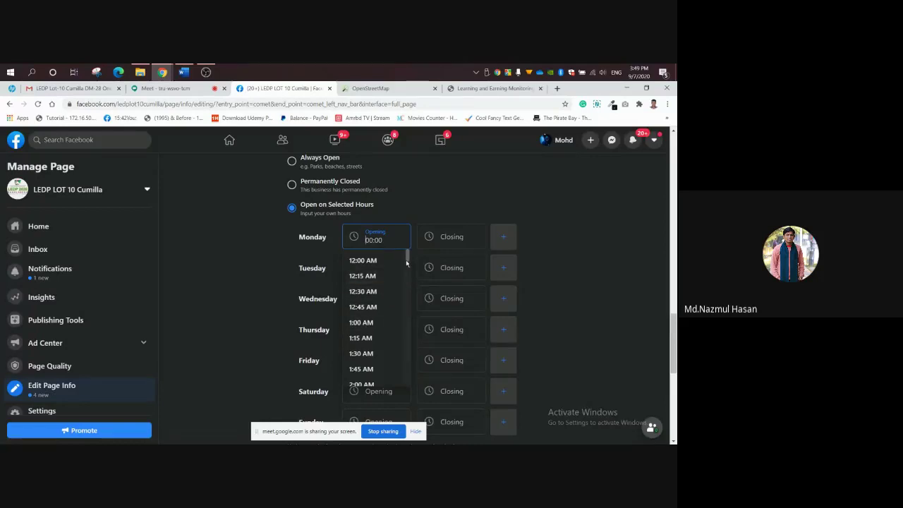
left_click_drag(407, 256, 415, 314)
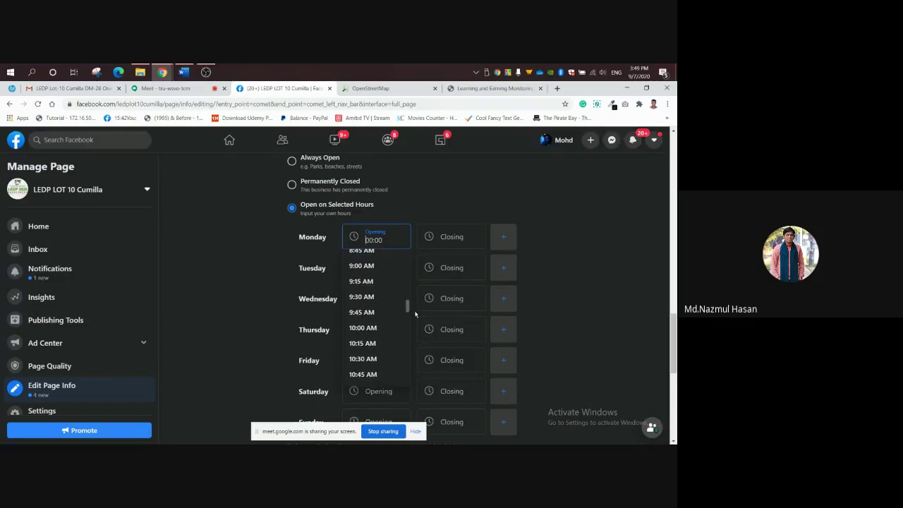
left_click(392, 327)
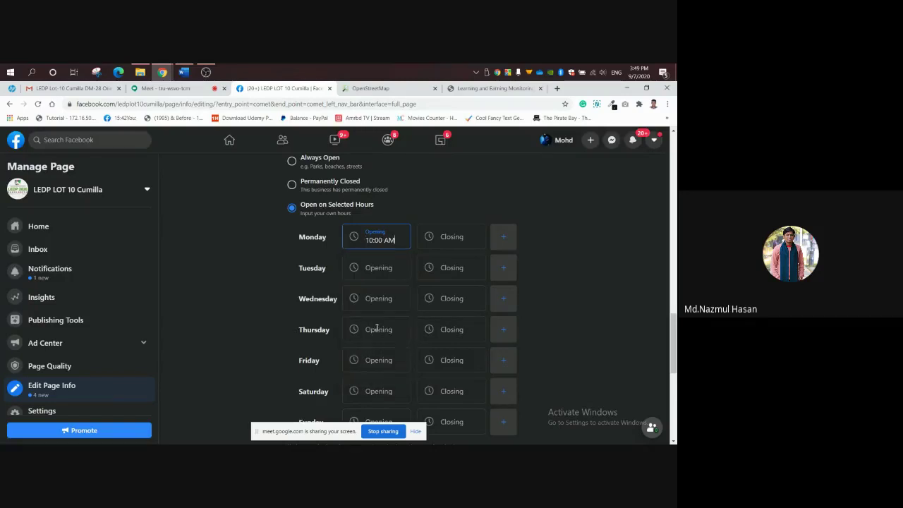
left_click(457, 234)
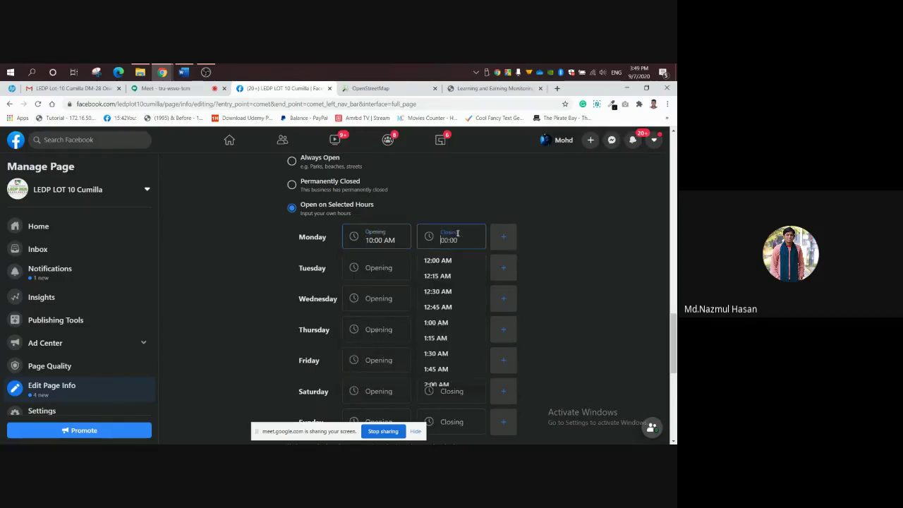
left_click_drag(483, 258, 482, 333)
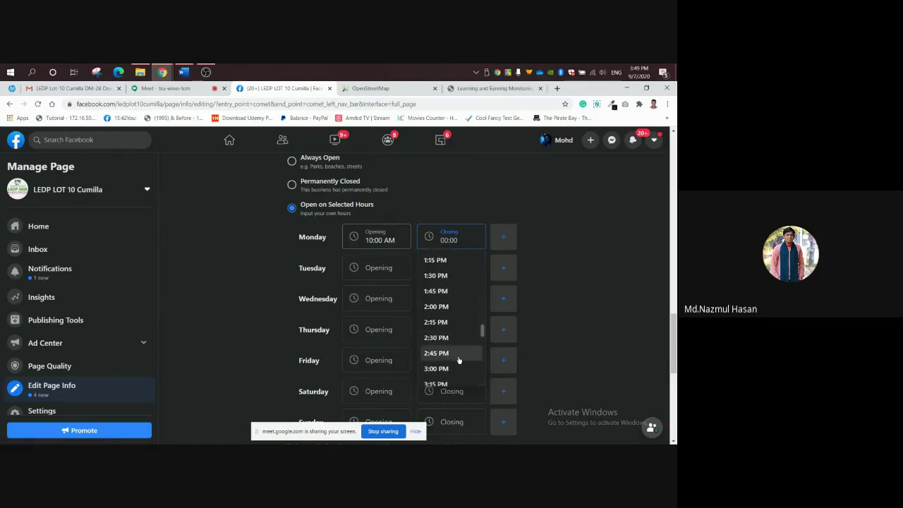
left_click(457, 368)
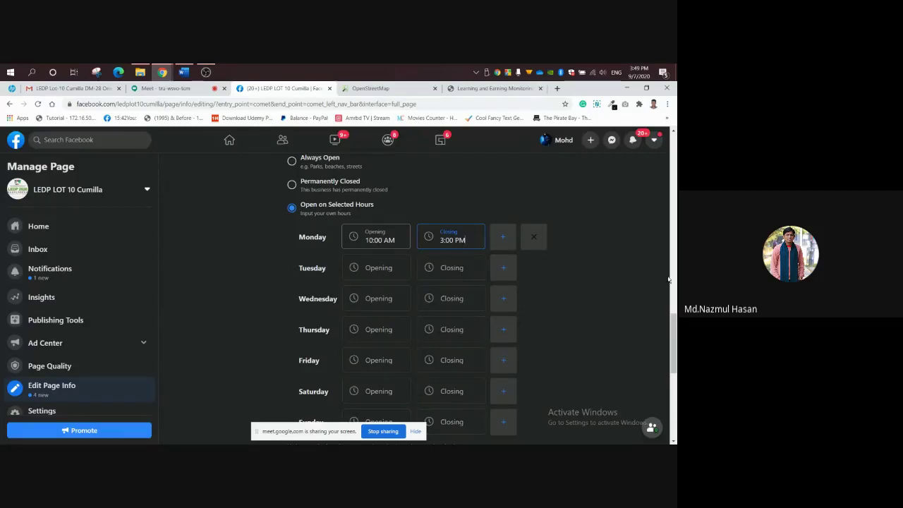
Switch the Page's Hours back to Always Open.
left_click_drag(673, 330, 673, 329)
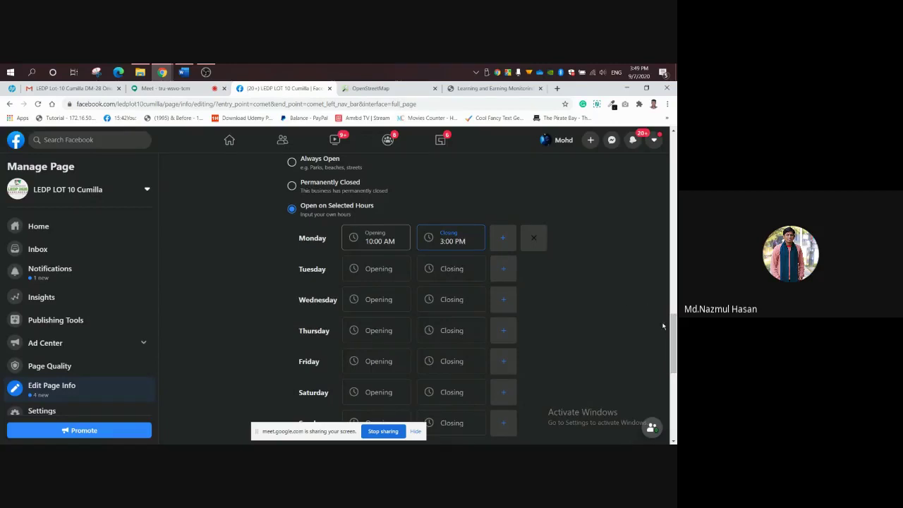
left_click_drag(673, 330, 674, 324)
left_click(293, 211)
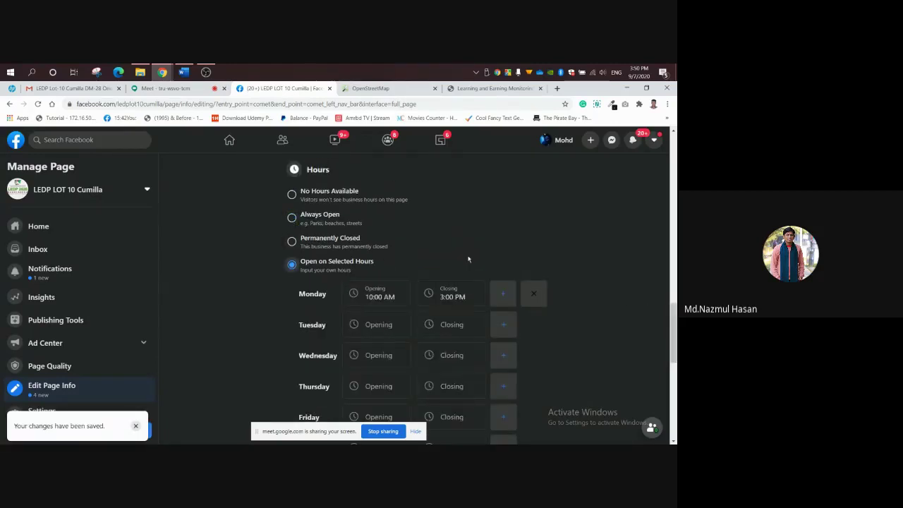
left_click(291, 218)
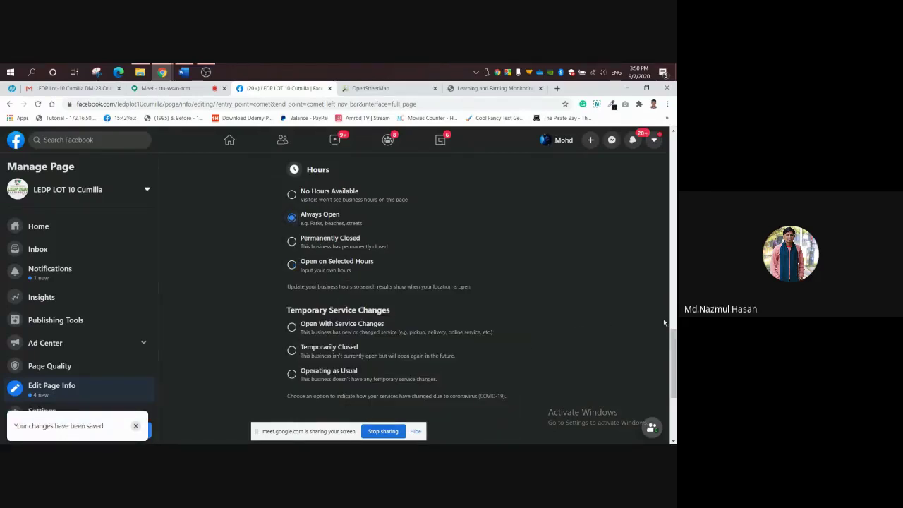
left_click_drag(674, 344, 675, 348)
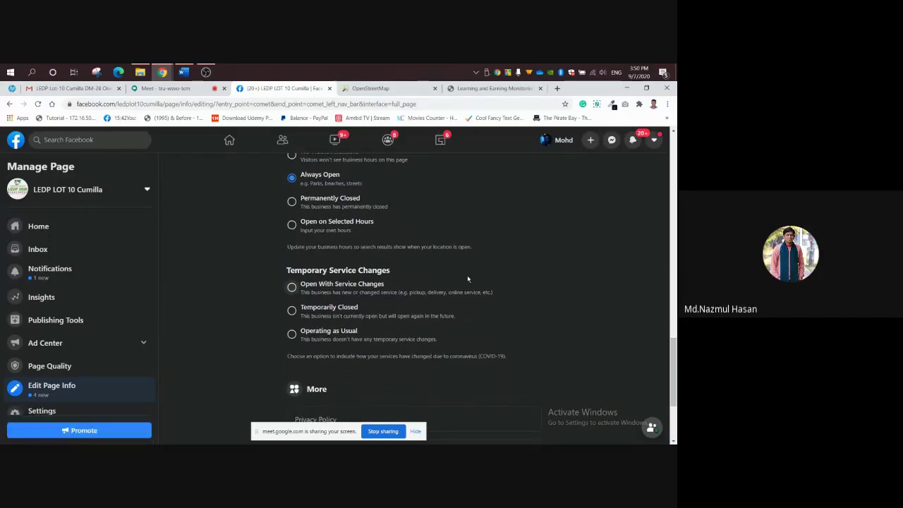
left_click(176, 89)
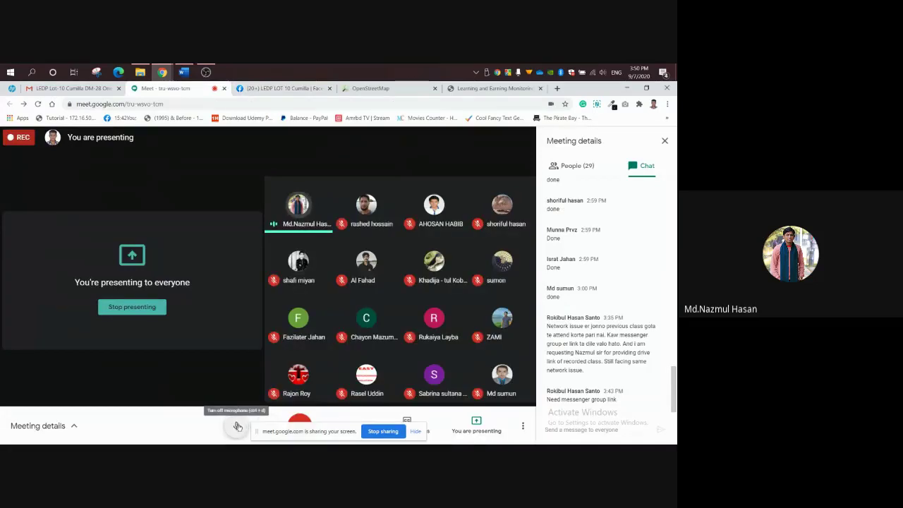
Mute the Meet microphone and go back to Facebook's Edit Page Info form.
left_click(238, 427)
left_click(266, 89)
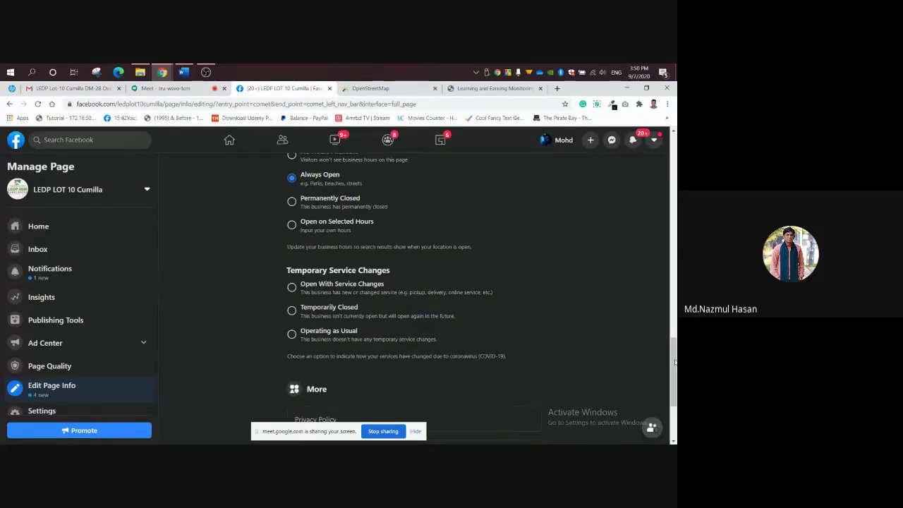
left_click_drag(675, 362, 674, 352)
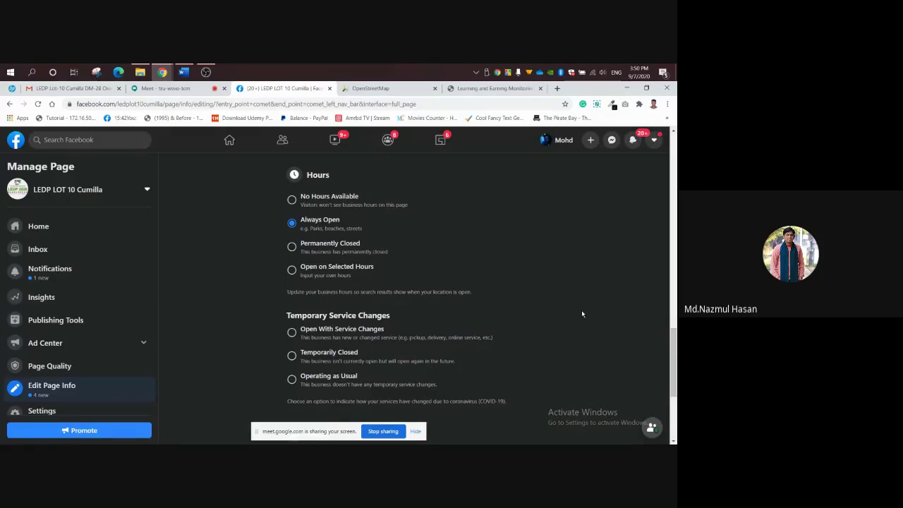
scroll(582, 313, "down", 1)
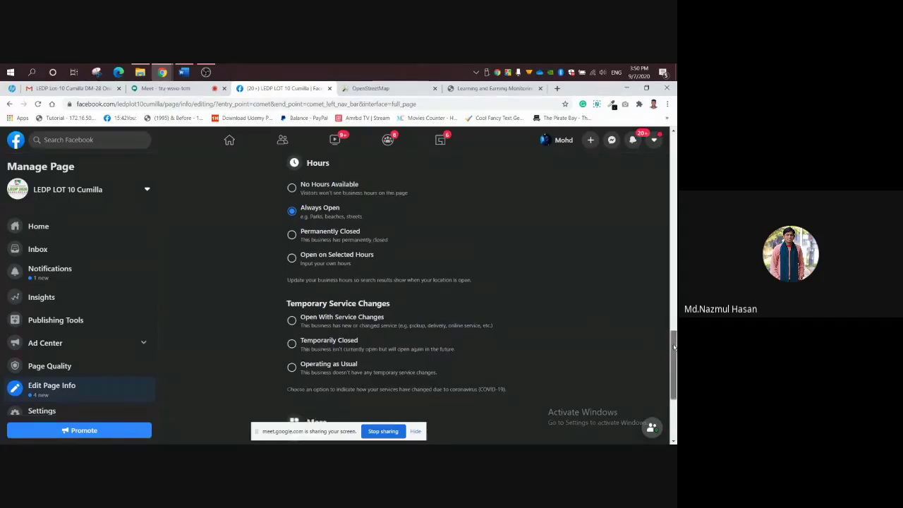
left_click_drag(674, 356, 675, 364)
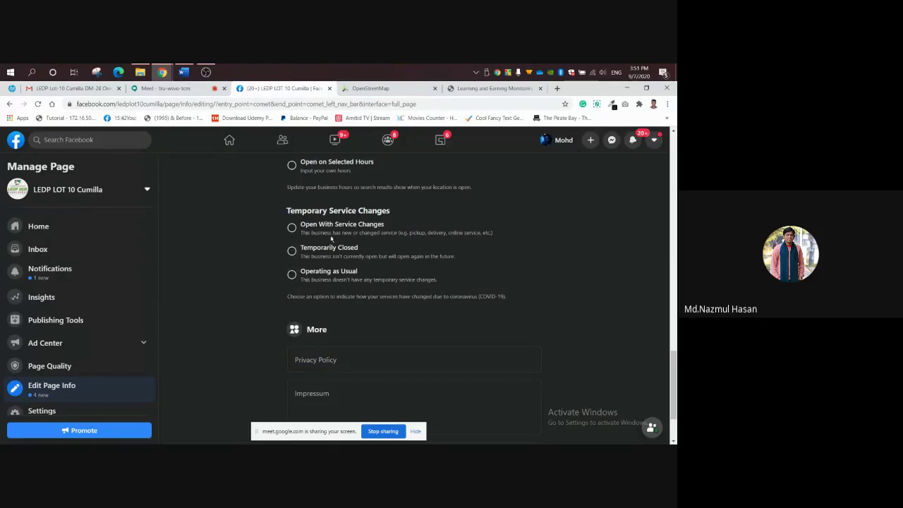
Set Temporary Service Changes to Open With Service Changes and tick Online Services.
left_click(293, 227)
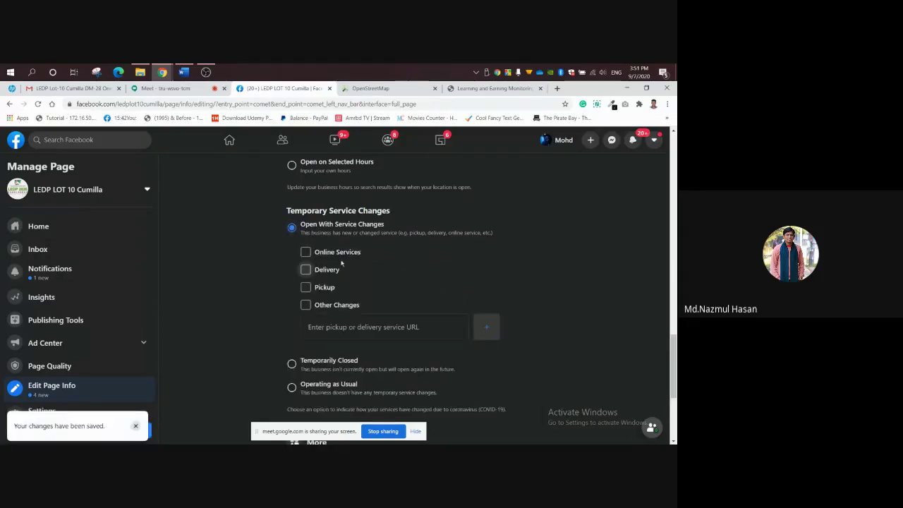
left_click(307, 253)
scroll(675, 395, "down", 5)
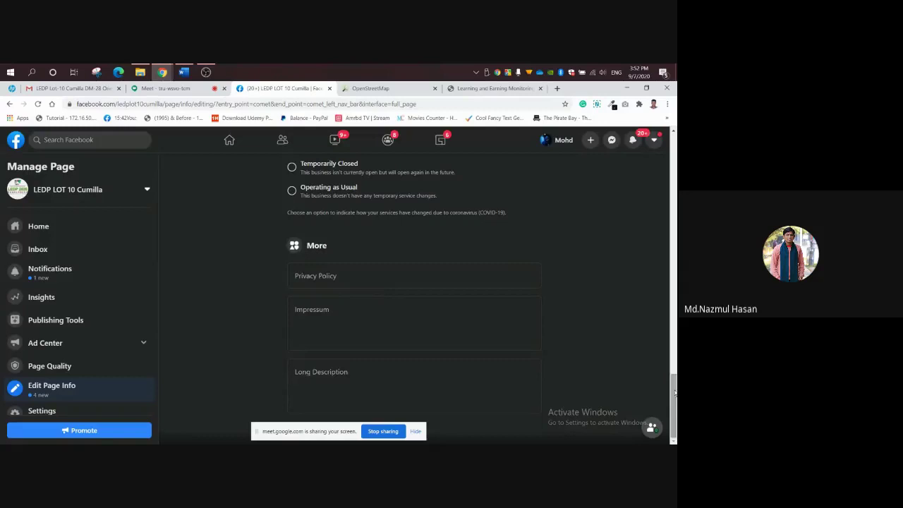
left_click_drag(675, 395, 672, 360)
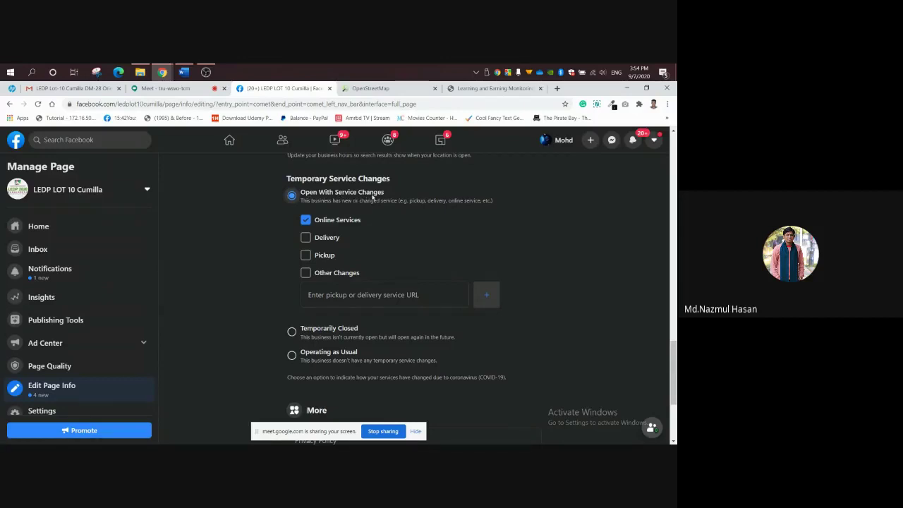
Tick Delivery and Pickup, then scroll down to the More section.
left_click(309, 239)
left_click(306, 256)
scroll(674, 374, "down", 1)
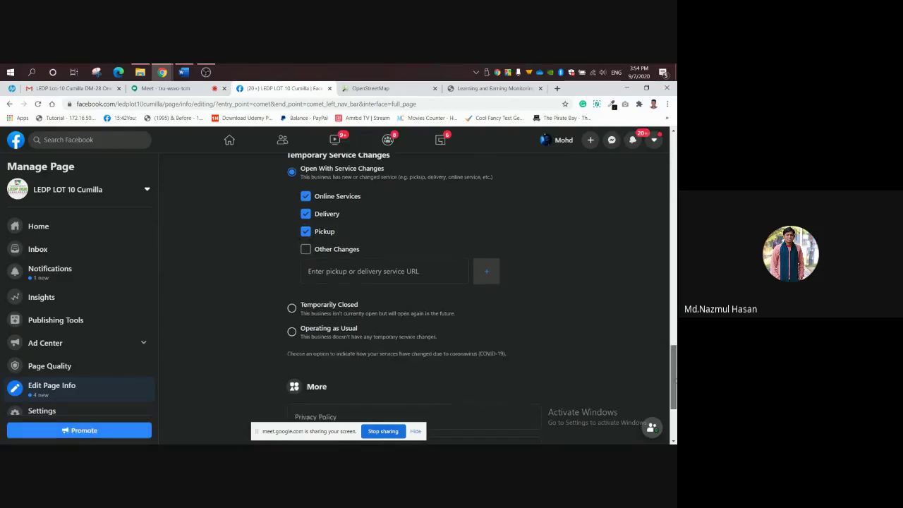
scroll(674, 381, "down", 1)
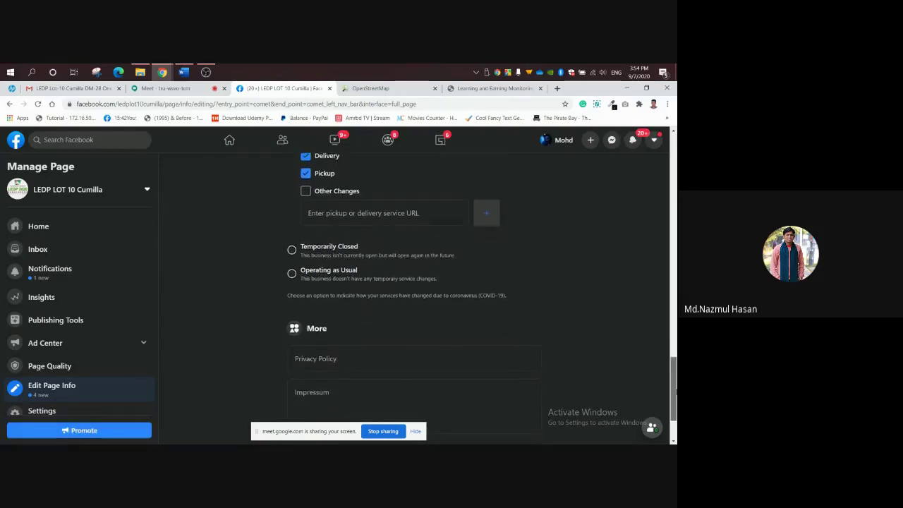
left_click_drag(675, 388, 674, 392)
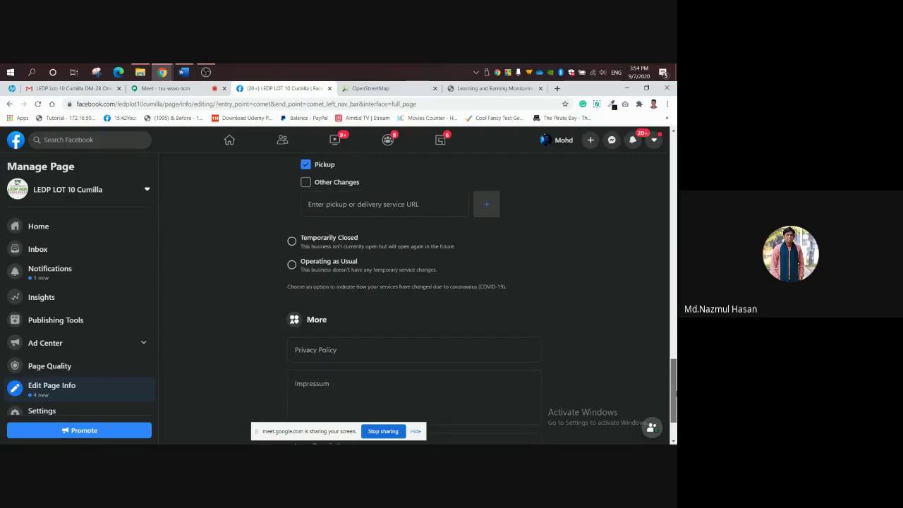
scroll(675, 395, "down", 1)
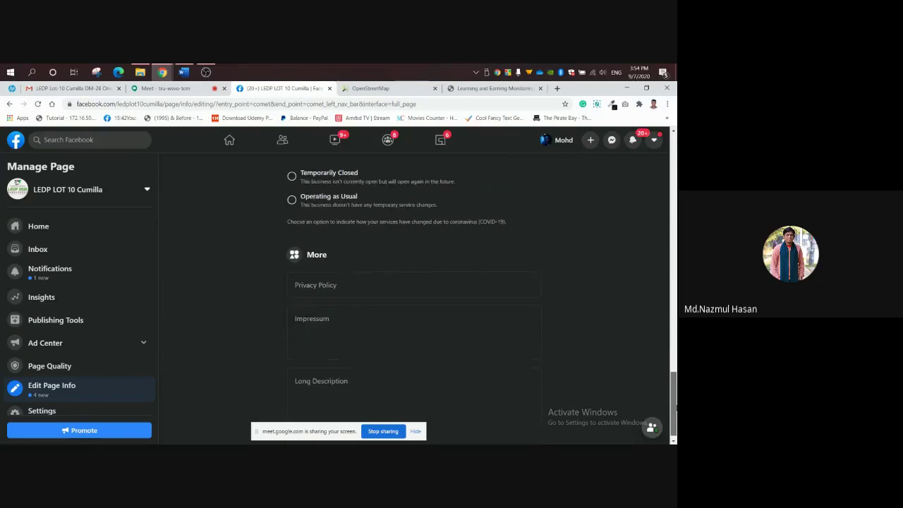
Inspect the empty Privacy Policy, Impressum and Long Description fields.
left_click(321, 279)
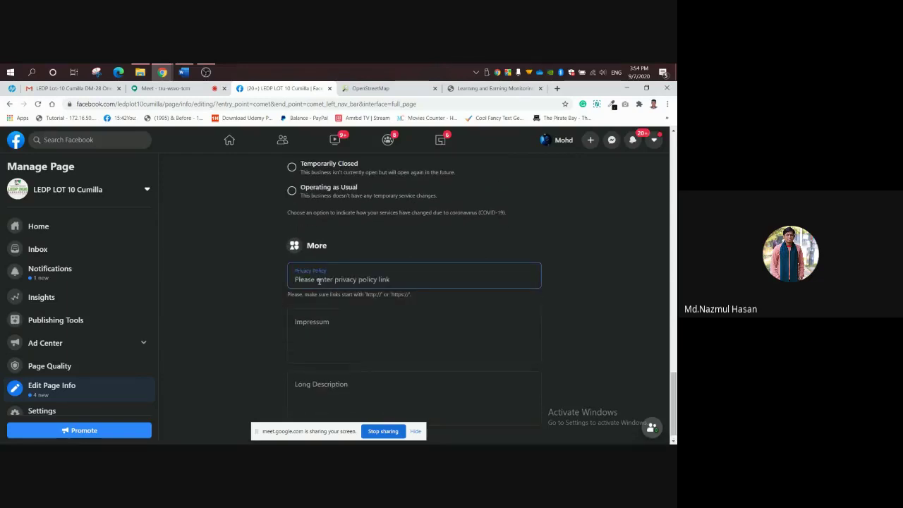
left_click(335, 320)
left_click(339, 390)
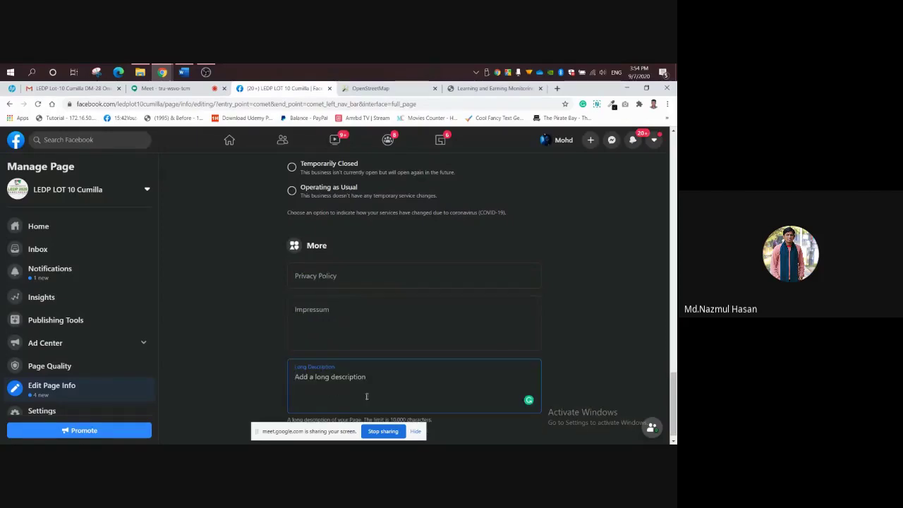
left_click(351, 319)
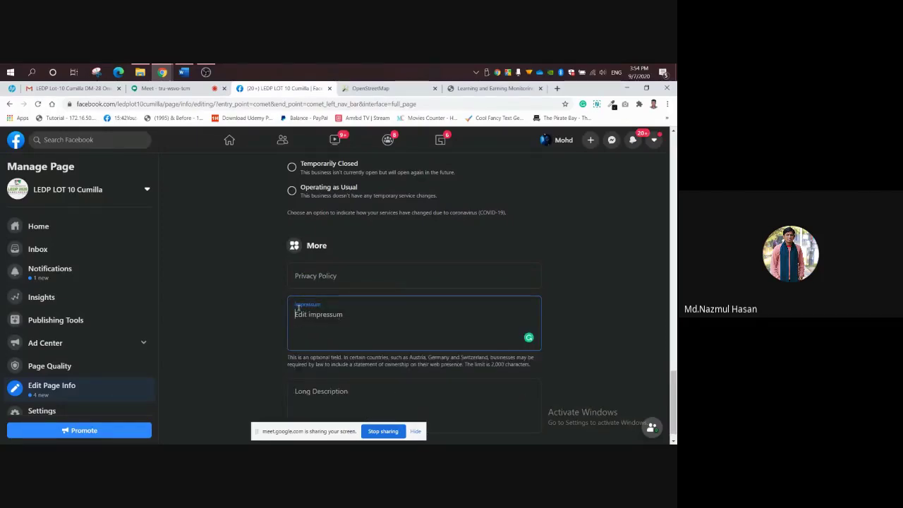
left_click(322, 277)
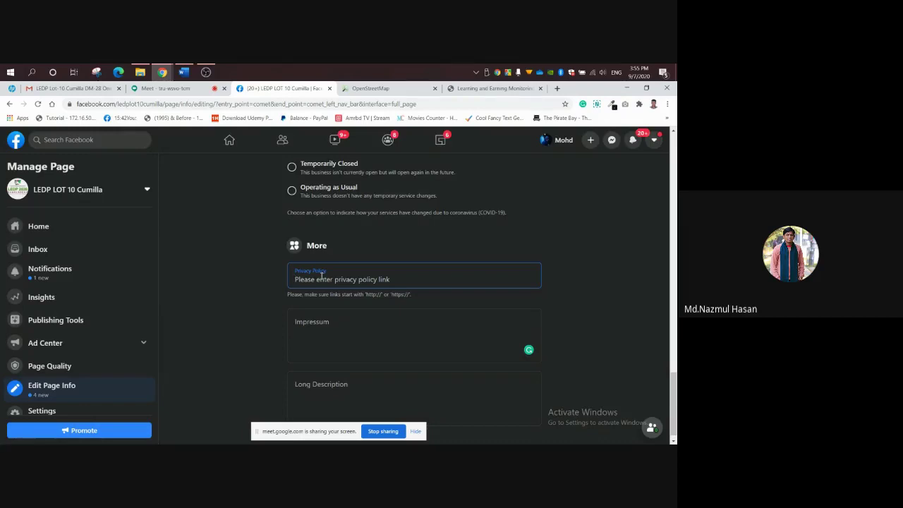
left_click(342, 392)
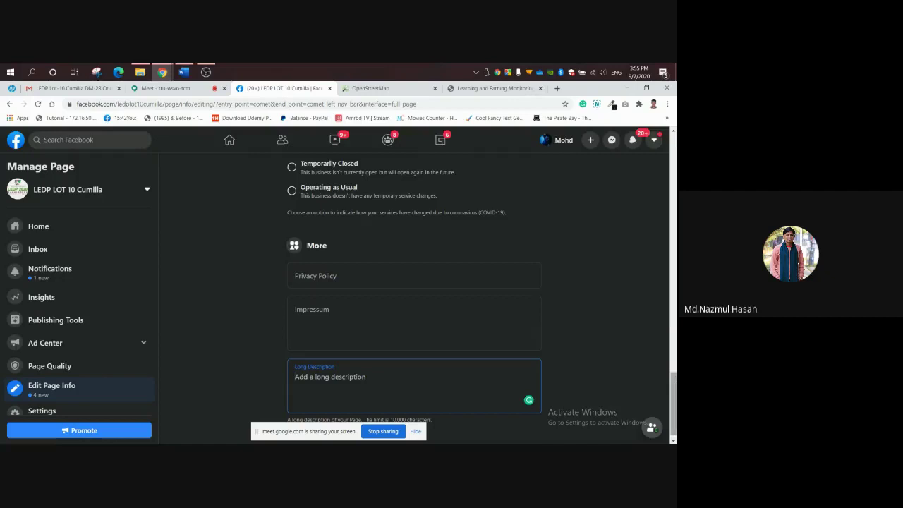
Scroll back up to the Contact section, moving the screen-sharing notice aside.
scroll(674, 387, "down", 1)
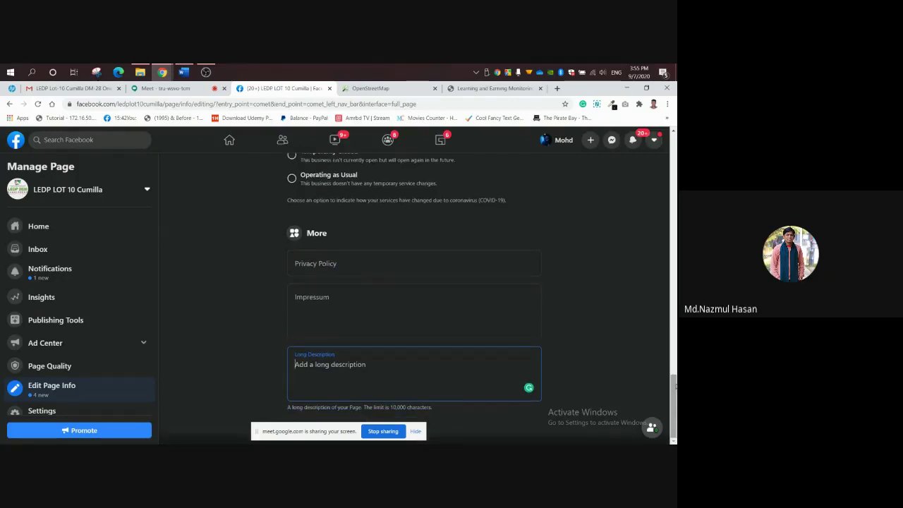
left_click_drag(675, 387, 675, 382)
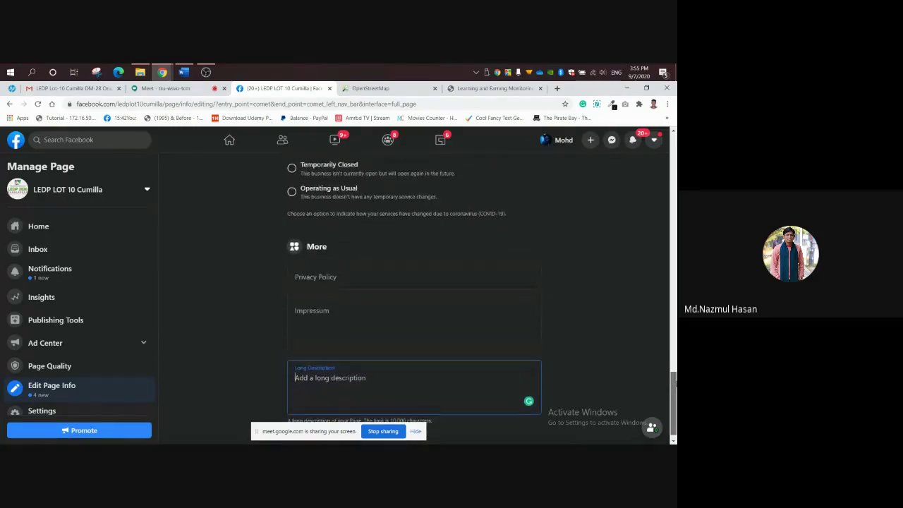
scroll(676, 381, "down", 1)
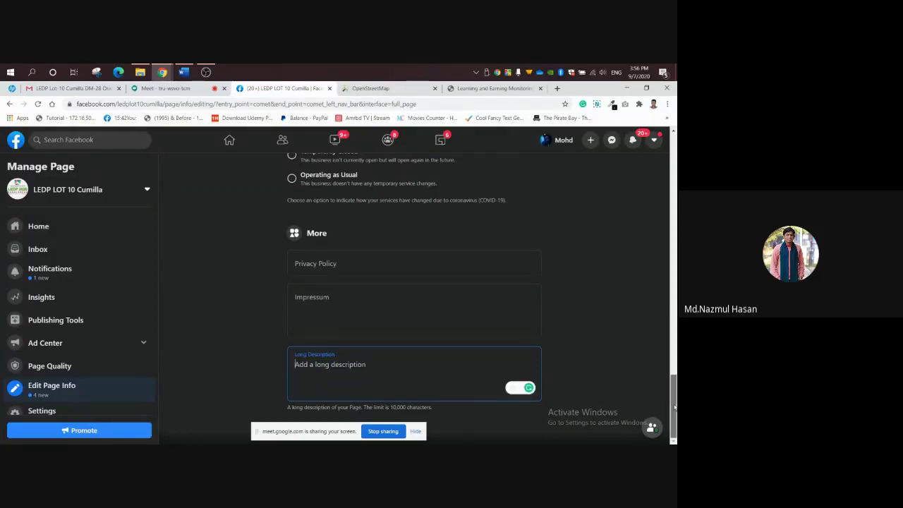
scroll(673, 386, "up", 1)
left_click_drag(673, 385, 661, 428)
left_click_drag(303, 428, 514, 291)
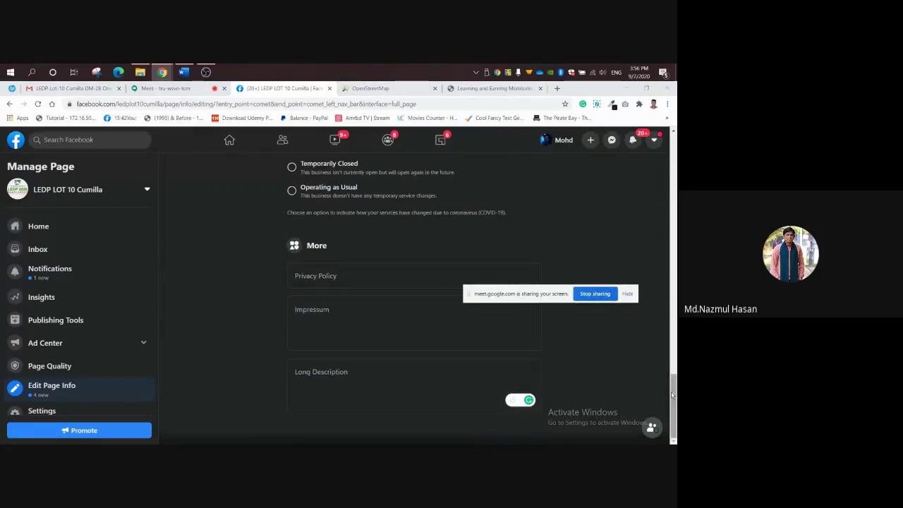
left_click(674, 416)
left_click_drag(674, 417, 674, 208)
Open Settings for the LEDP LOT 10 Cumilla Page and move the screen-sharing notice to the bottom edge.
left_click(41, 411)
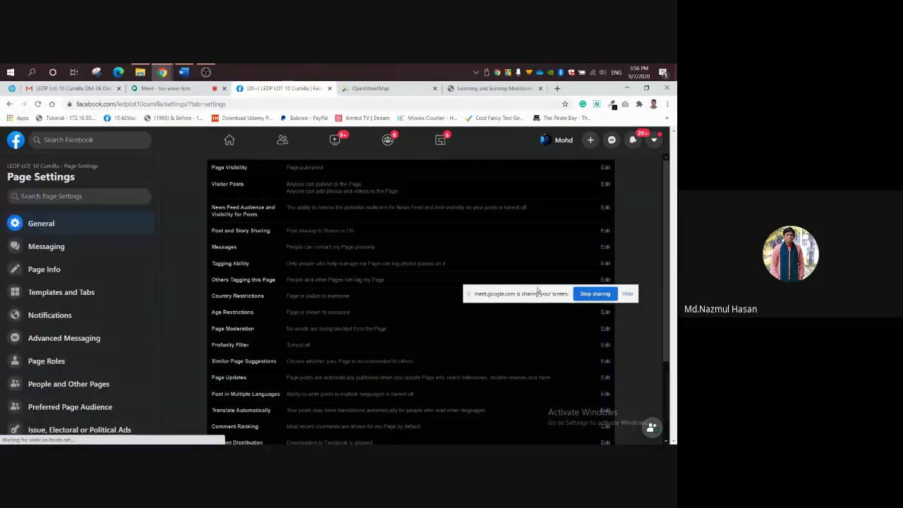
left_click_drag(536, 291, 264, 442)
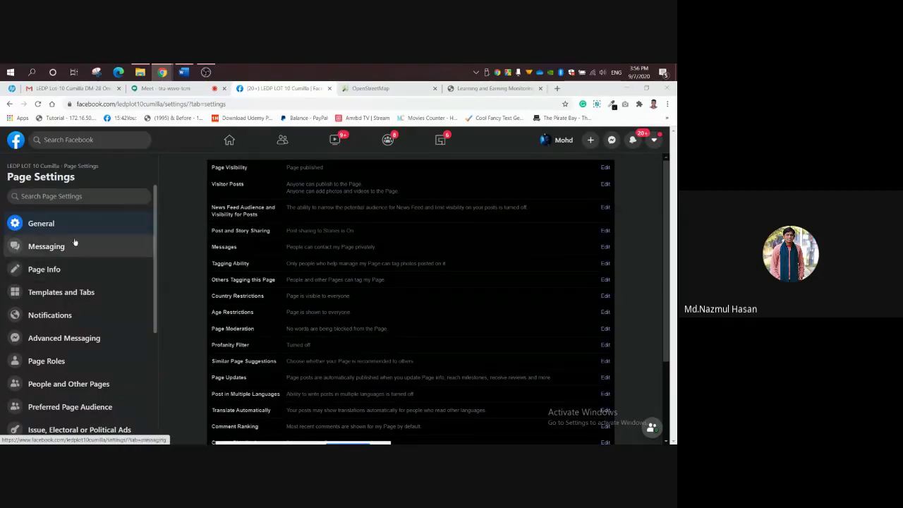
Scroll up and down through the Page Settings sidebar to review its categories.
scroll(151, 233, "down", 1)
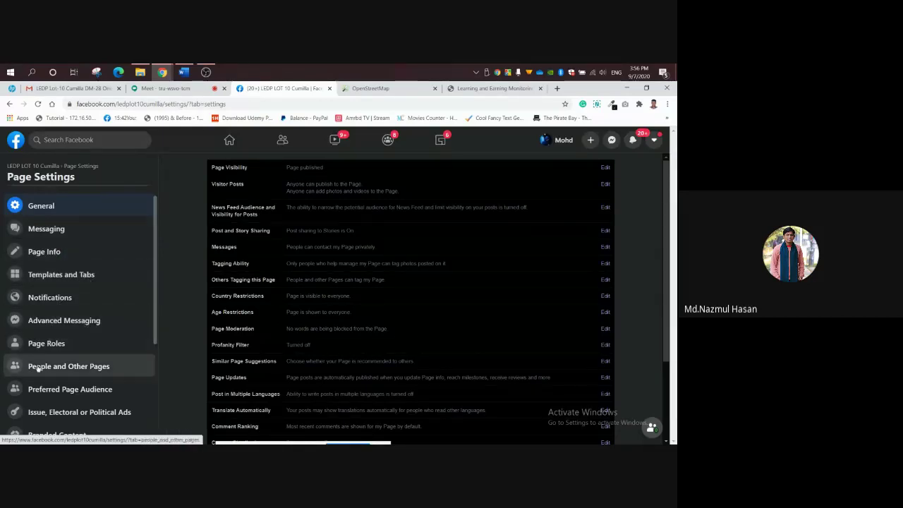
left_click_drag(157, 327, 159, 390)
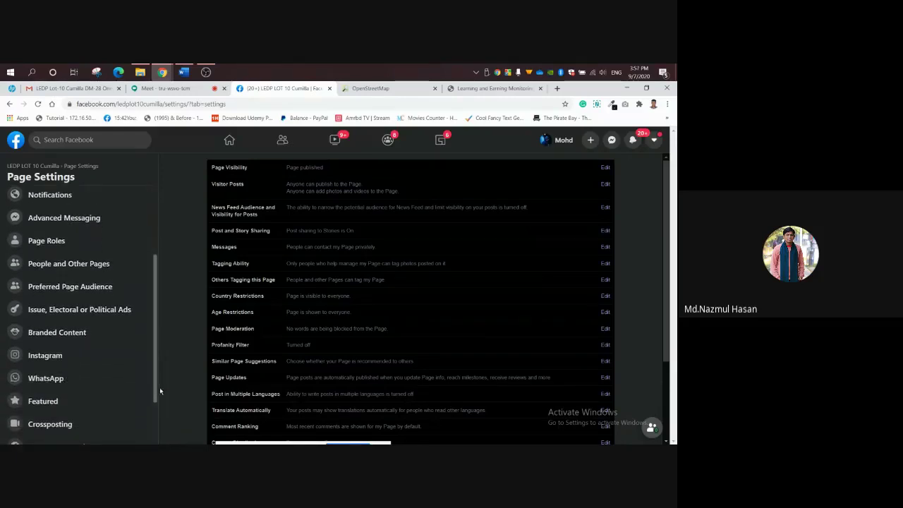
scroll(62, 351, "up", 1)
scroll(125, 371, "down", 1)
scroll(130, 347, "up", 2)
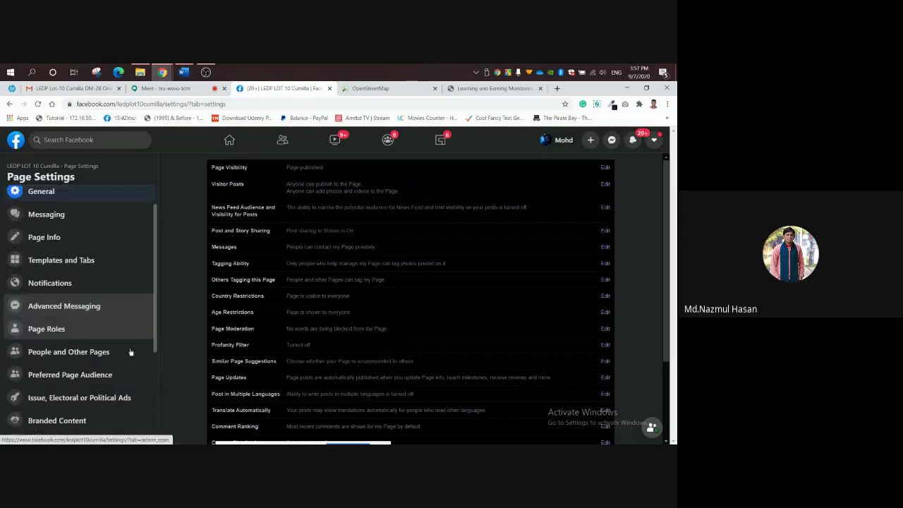
scroll(131, 389, "down", 3)
scroll(131, 419, "down", 1)
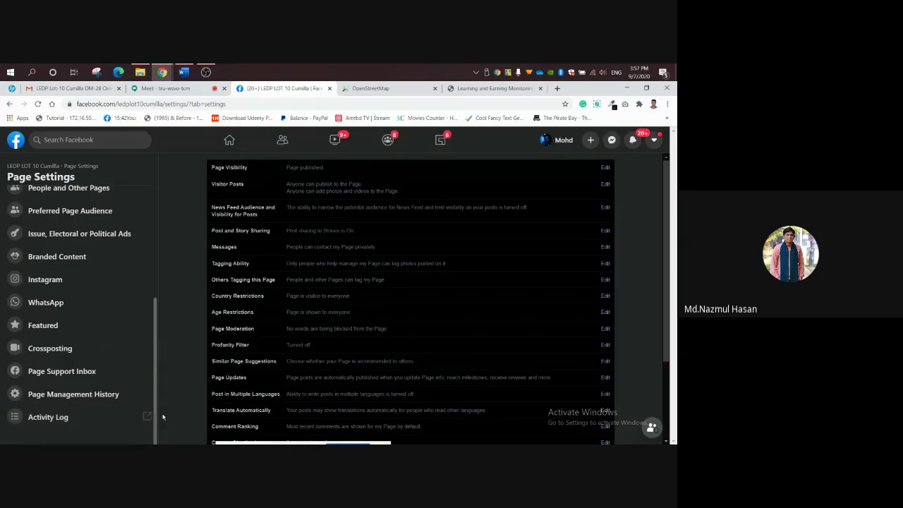
scroll(127, 389, "up", 2)
scroll(131, 395, "down", 2)
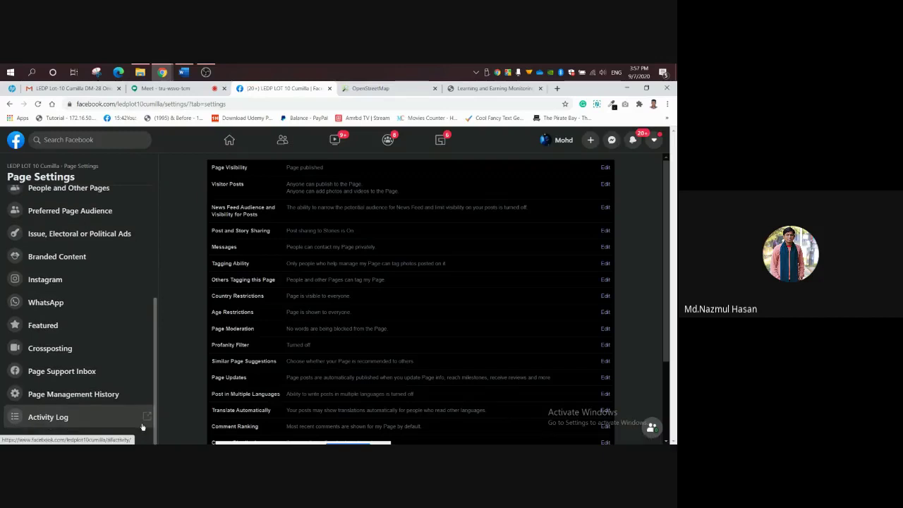
scroll(141, 420, "up", 2)
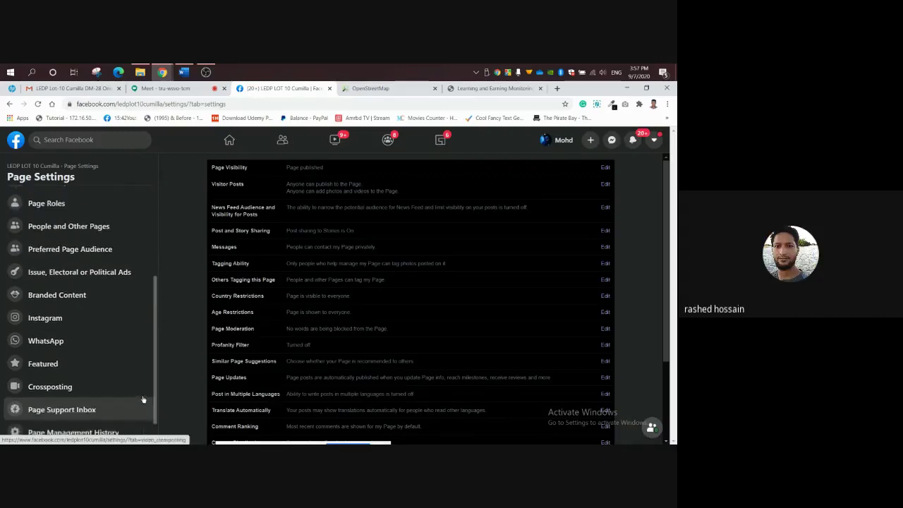
Switch to the Google Meet call and turn the microphone on.
left_click_drag(154, 352, 159, 296)
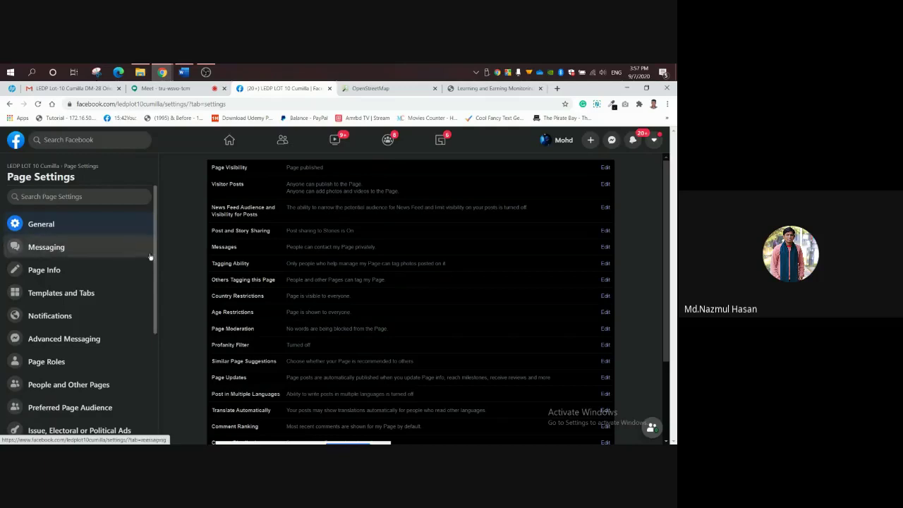
left_click(169, 89)
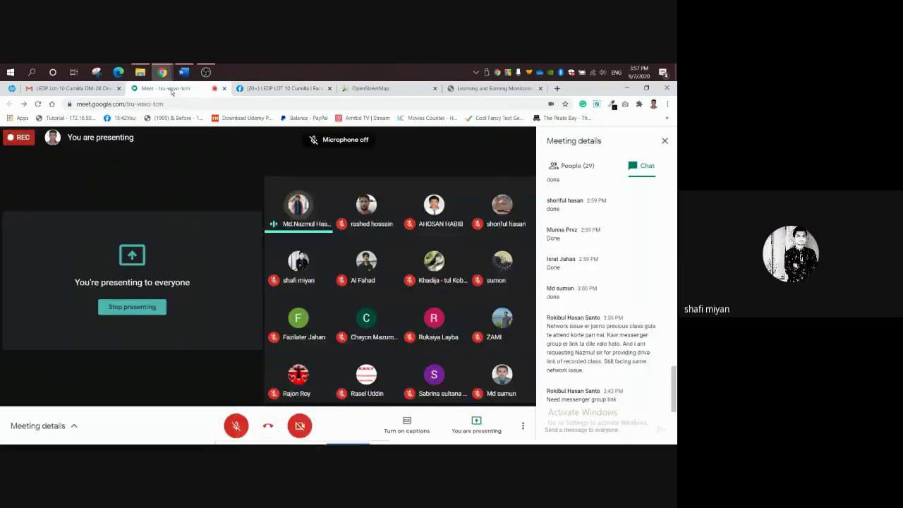
left_click(237, 426)
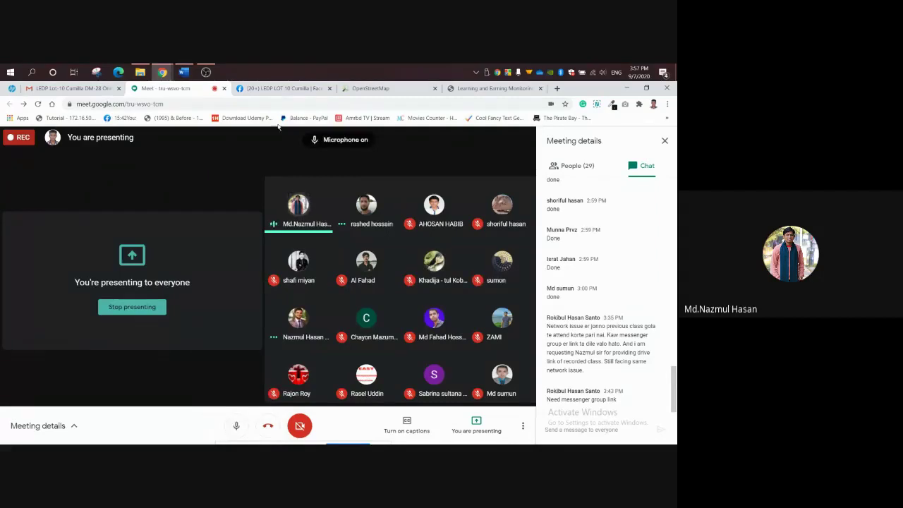
Return to Facebook and scroll back through the Page Settings sidebar.
left_click(281, 89)
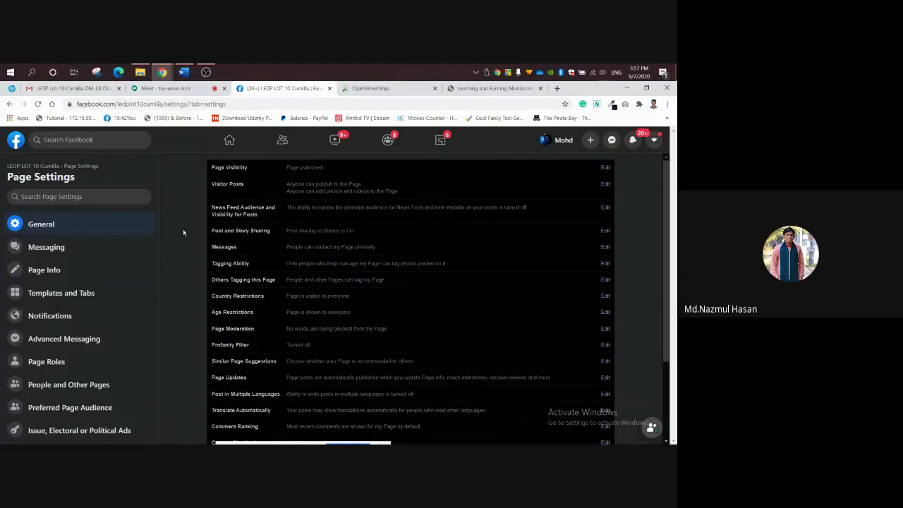
scroll(67, 329, "down", 2)
scroll(70, 314, "up", 2)
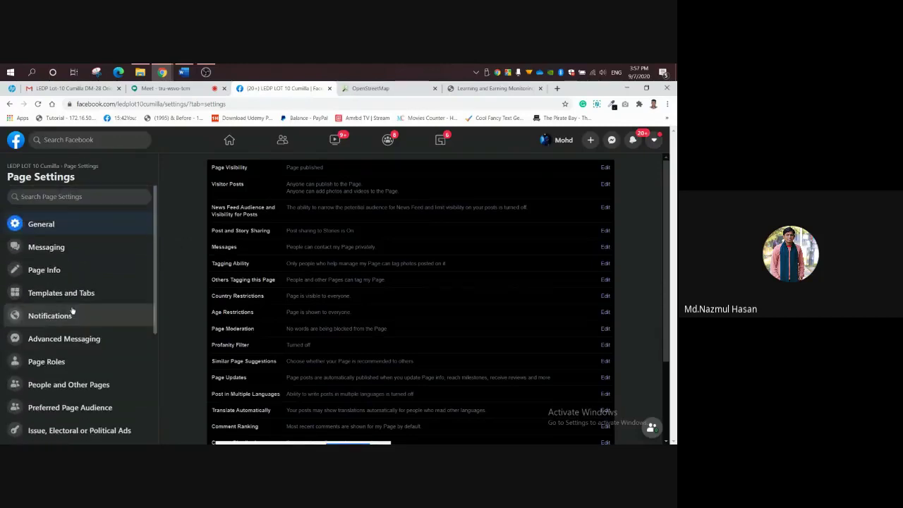
scroll(68, 312, "down", 2)
scroll(49, 322, "up", 1)
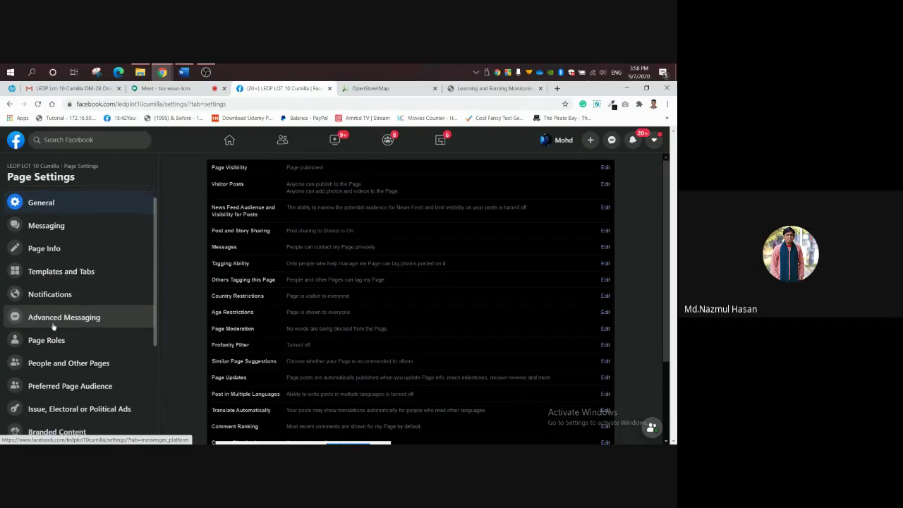
scroll(85, 323, "up", 1)
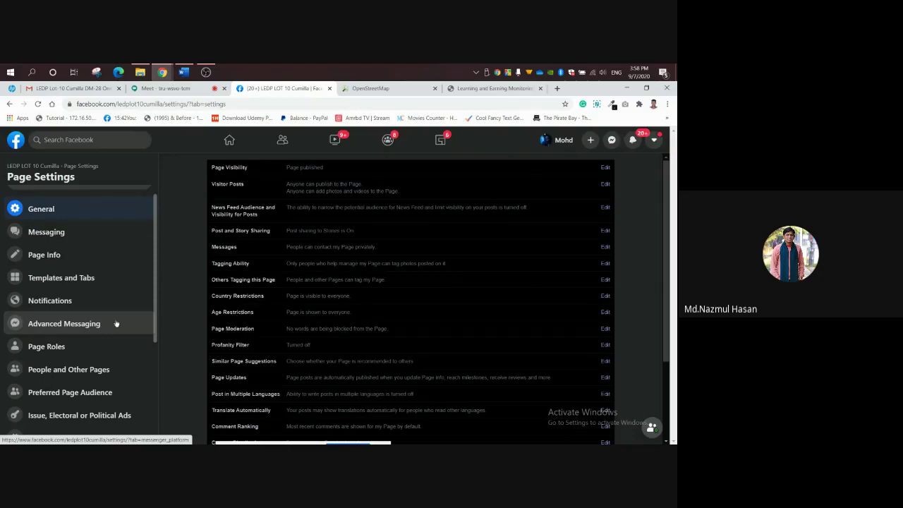
scroll(125, 323, "down", 1)
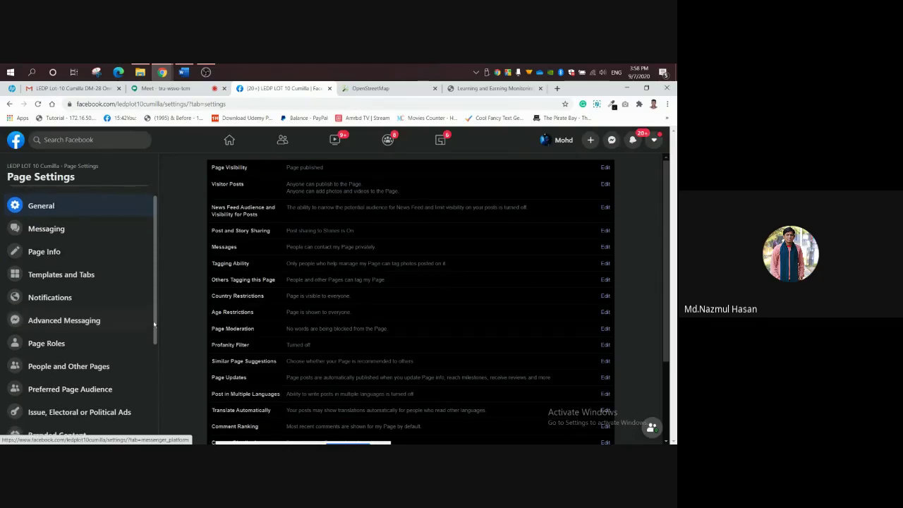
scroll(157, 324, "up", 1)
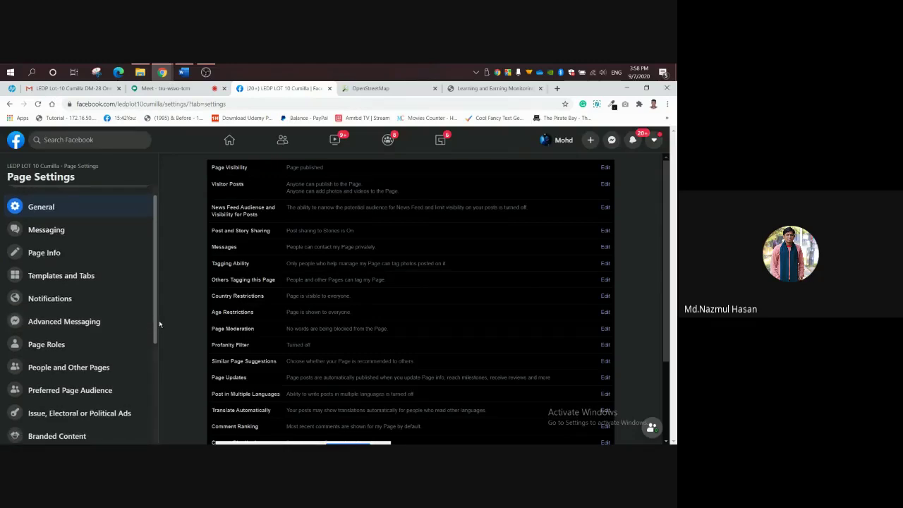
scroll(156, 321, "up", 1)
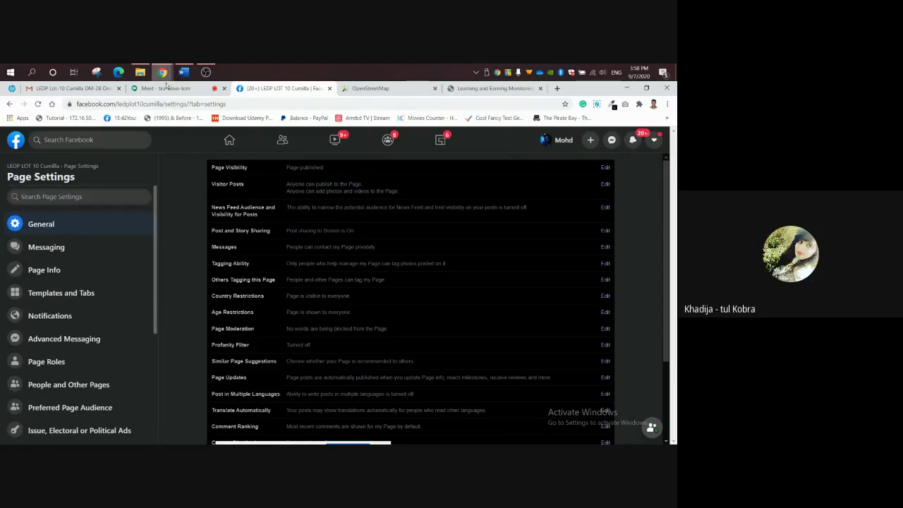
Mute the Google Meet microphone and return to the General Page Settings.
left_click(167, 88)
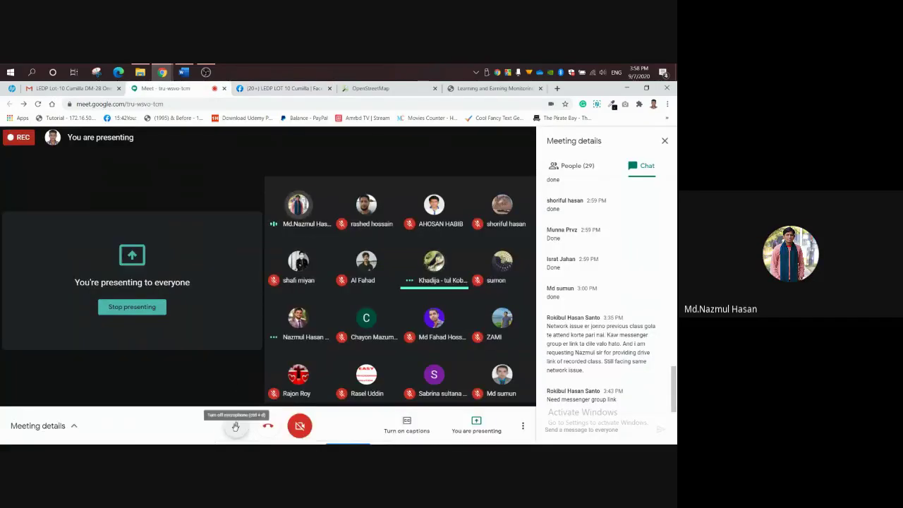
left_click(235, 426)
left_click(278, 89)
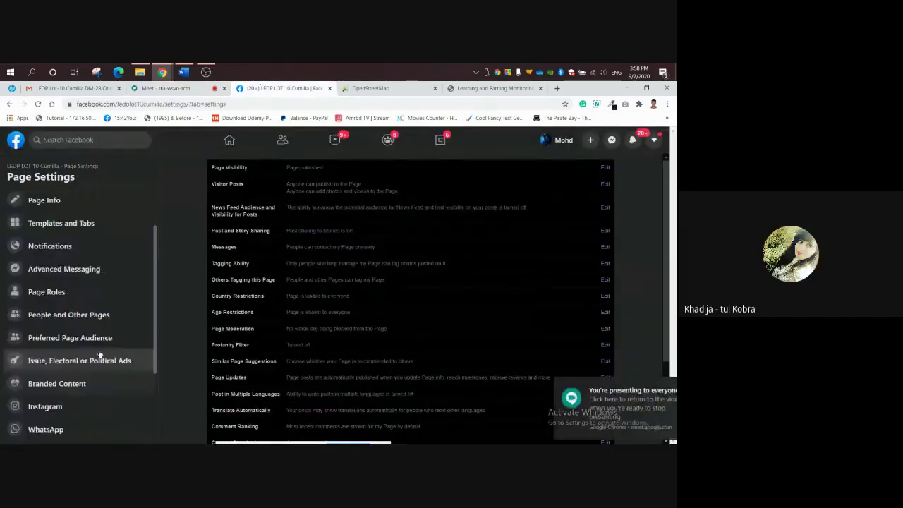
scroll(99, 354, "up", 2)
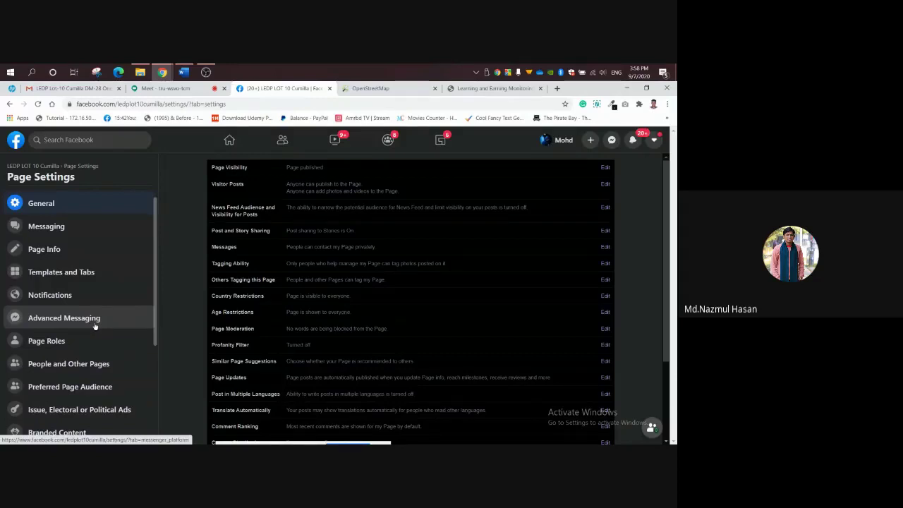
scroll(89, 322, "up", 1)
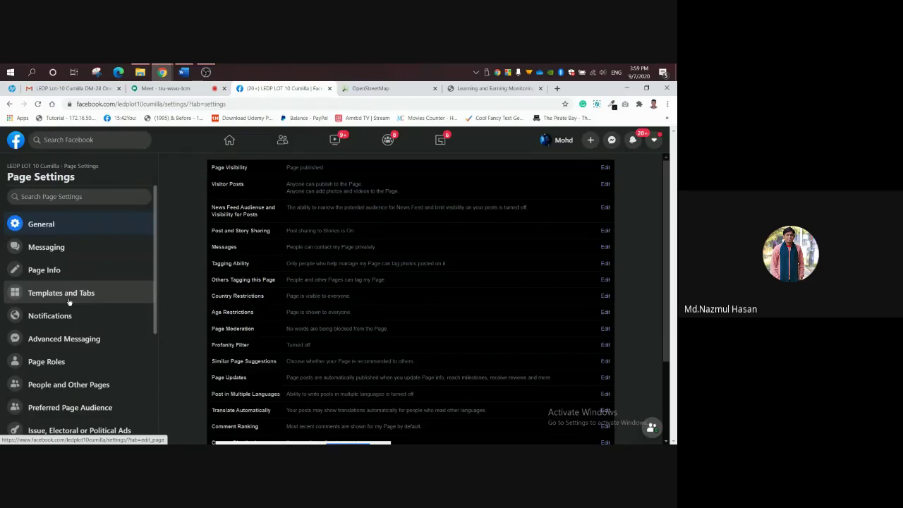
left_click(69, 301)
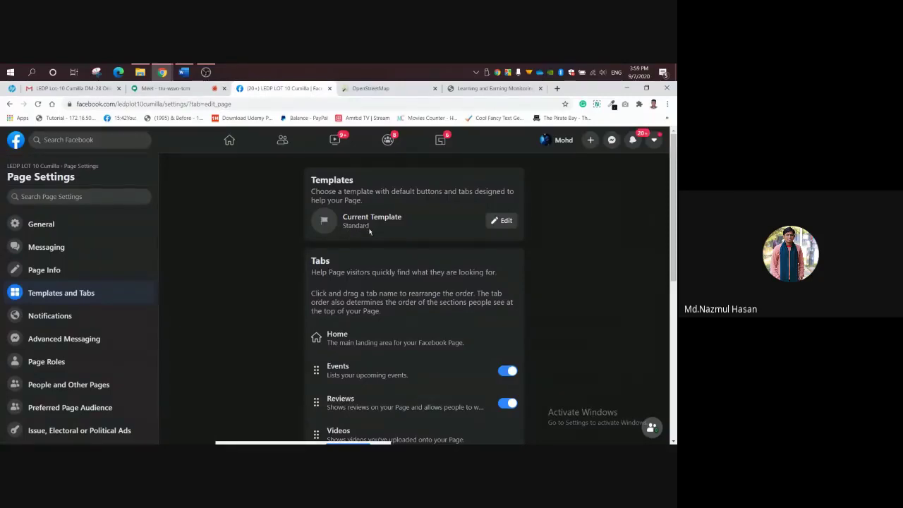
left_click_drag(367, 228, 343, 232)
key("ctrl+plus")
key("ctrl+plus")
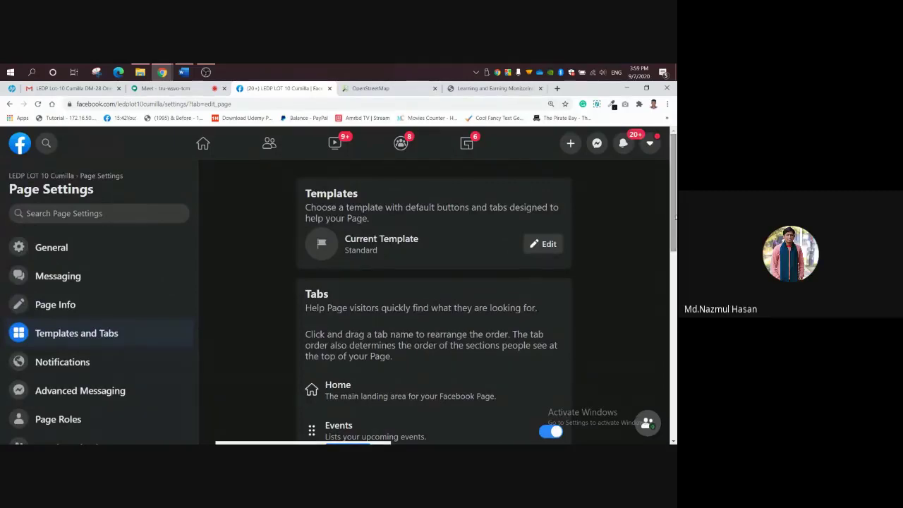
scroll(675, 220, "down", 1)
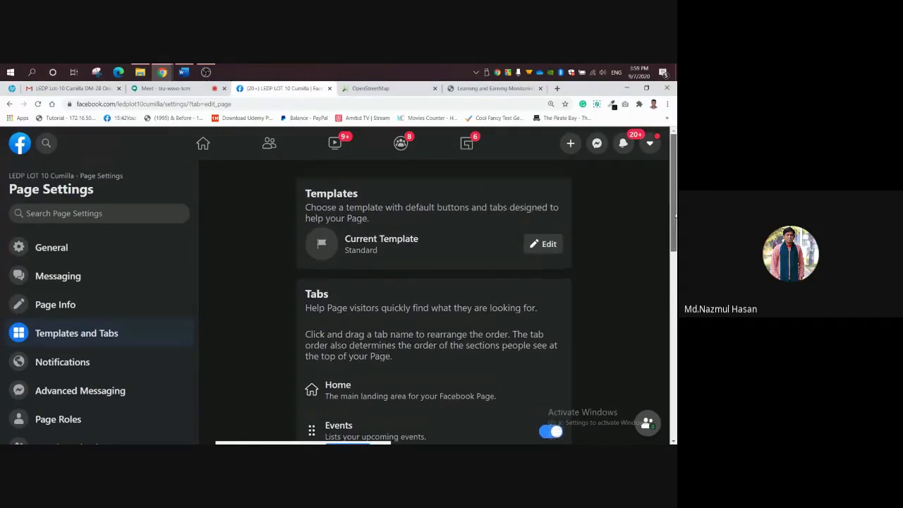
left_click_drag(675, 220, 675, 261)
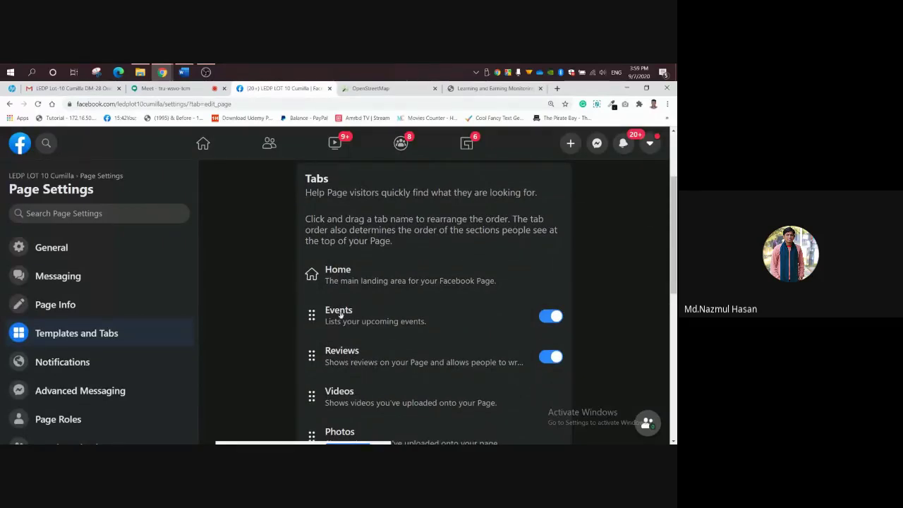
left_click_drag(671, 243, 676, 397)
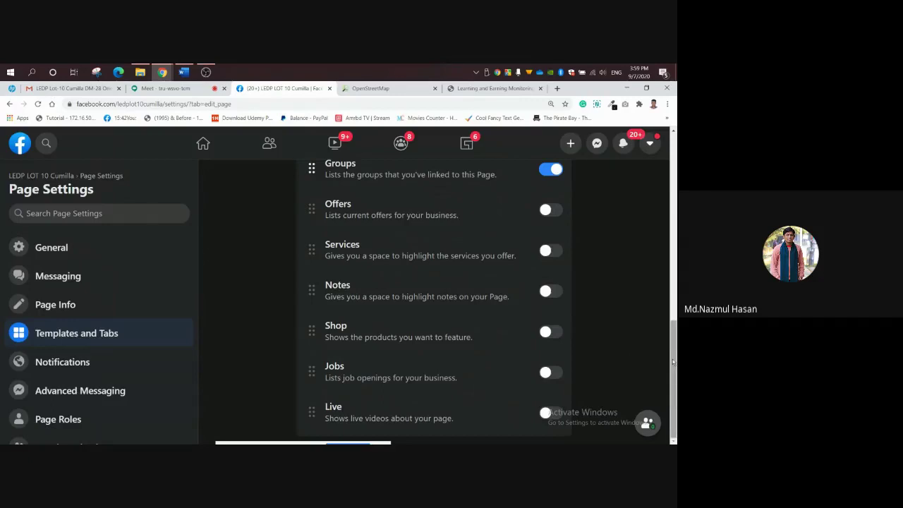
scroll(673, 362, "up", 4)
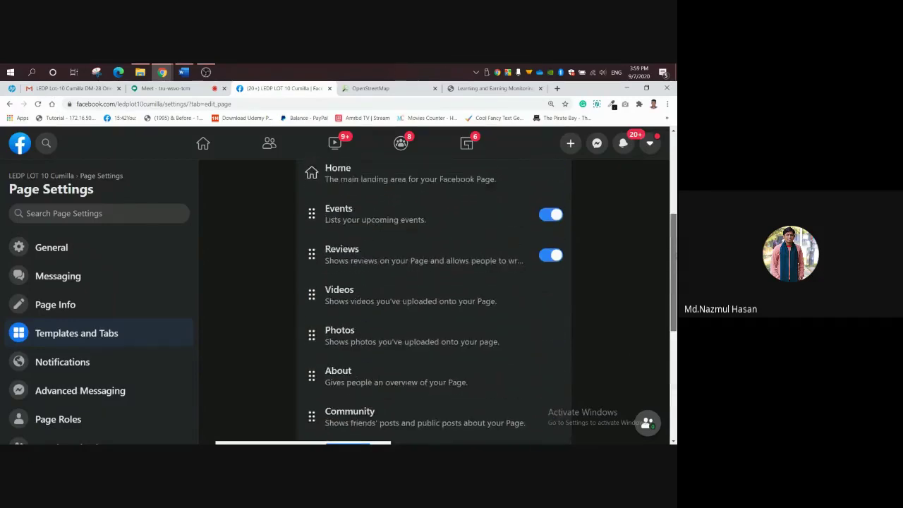
scroll(676, 185, "up", 3)
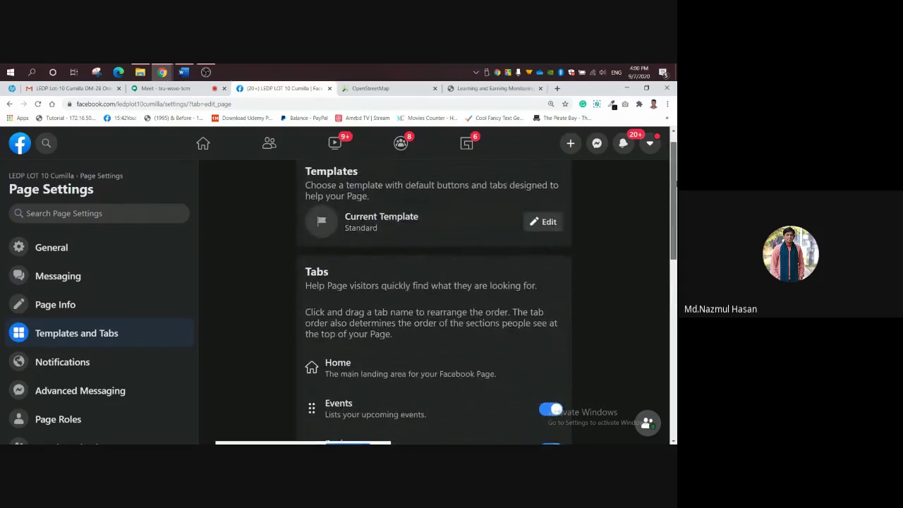
scroll(614, 240, "down", 2)
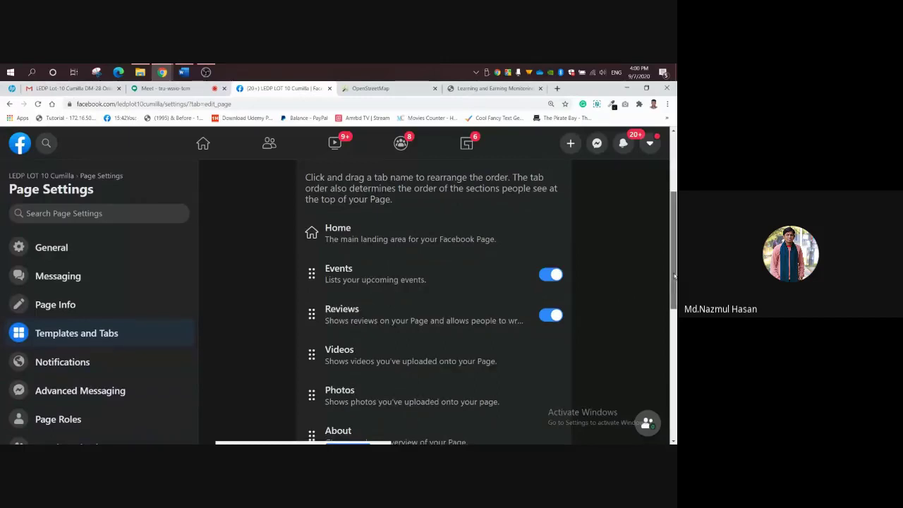
left_click_drag(675, 274, 676, 377)
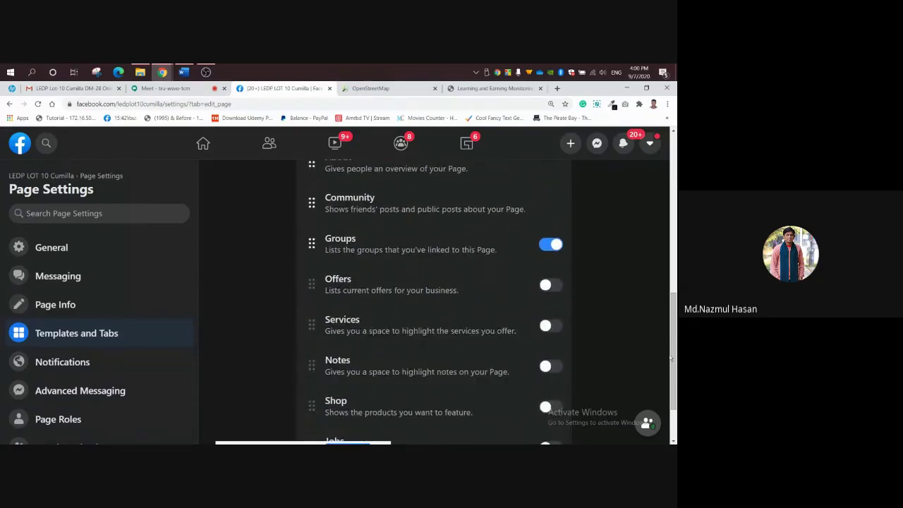
scroll(674, 360, "down", 1)
left_click_drag(675, 357, 675, 375)
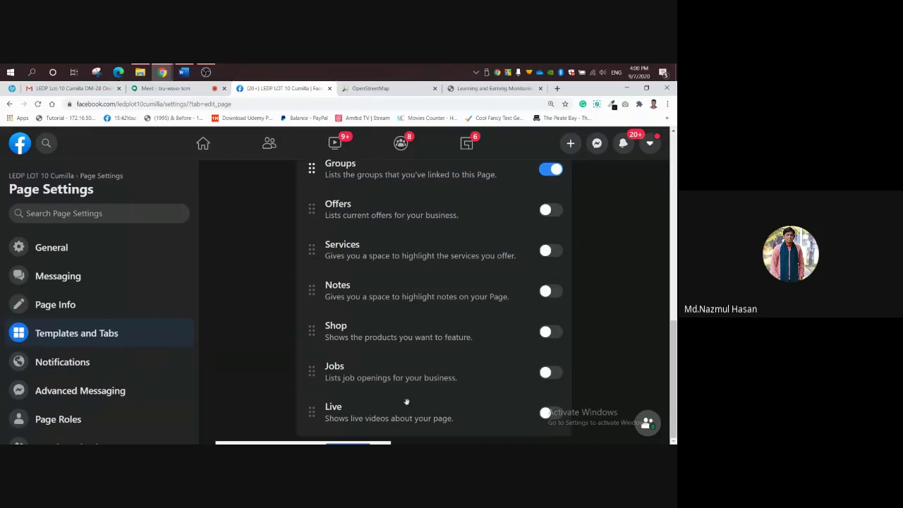
left_click(552, 210)
left_click(548, 215)
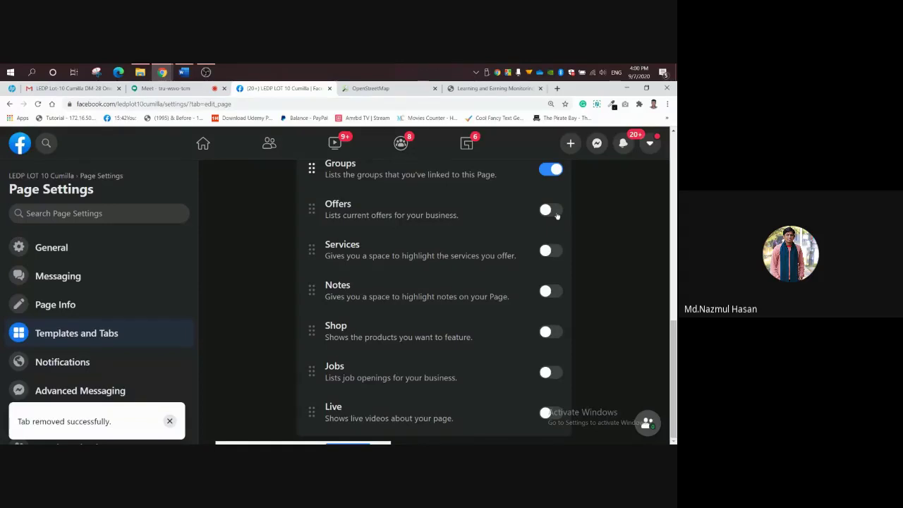
left_click(551, 210)
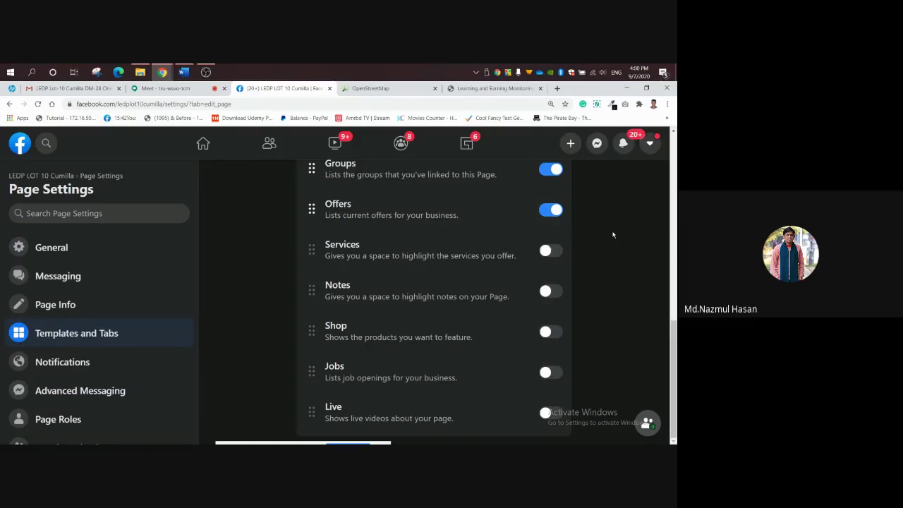
left_click(551, 210)
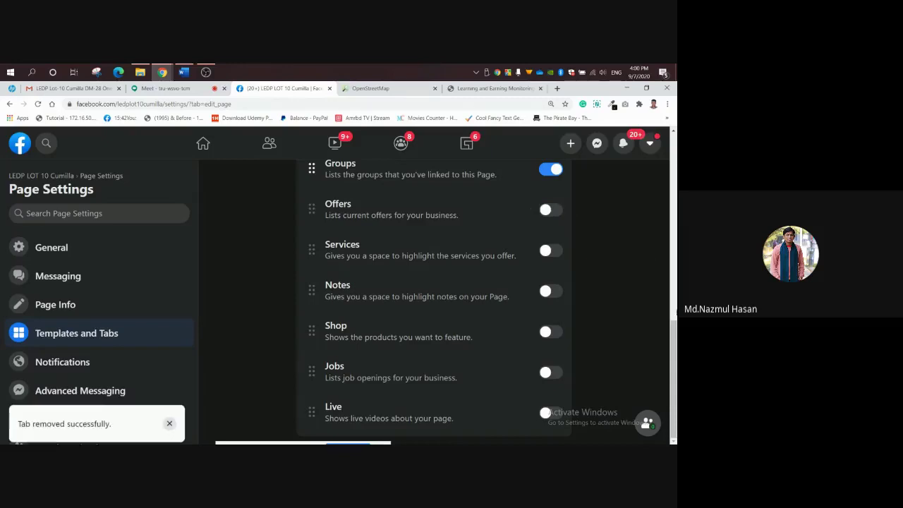
left_click_drag(674, 341, 674, 151)
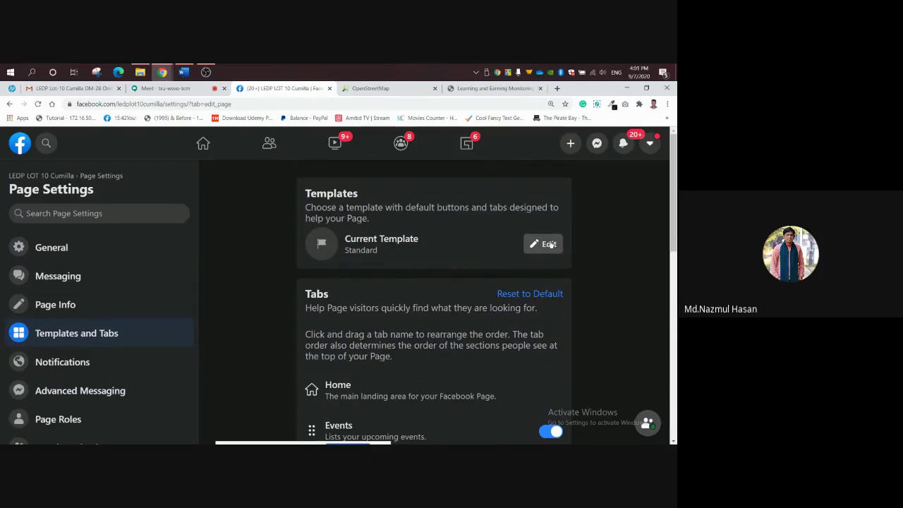
Open the Current Template chooser and scroll through templates from Standard to Video Page.
left_click(549, 244)
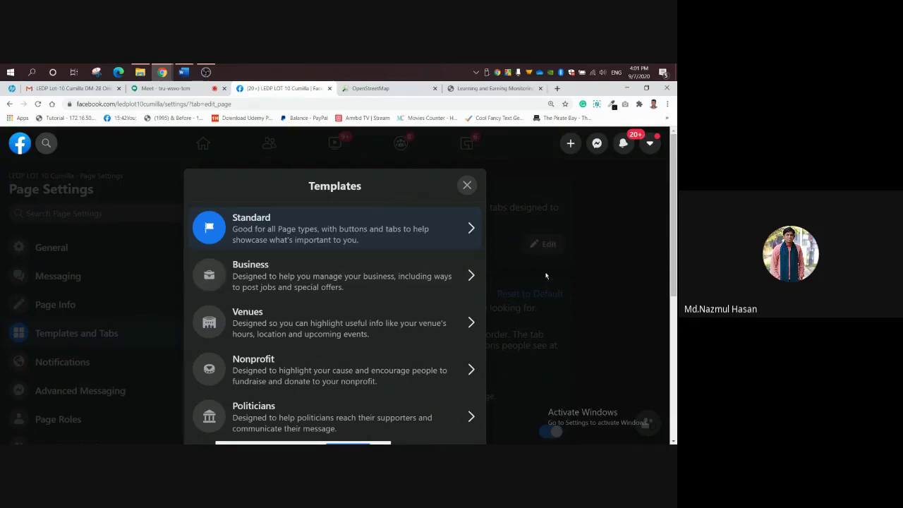
mouse_move(676, 240)
left_mouse_down()
mouse_move(676, 276)
mouse_move(675, 247)
left_mouse_up()
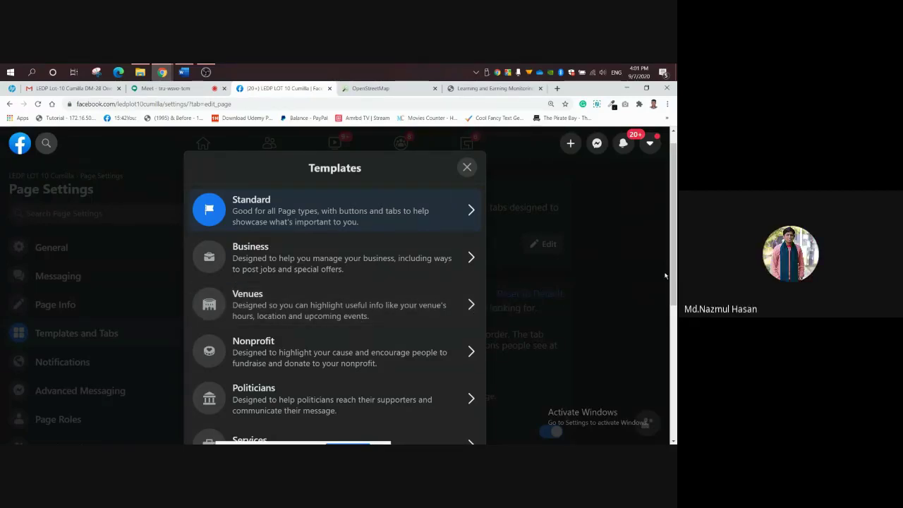
left_click_drag(673, 277, 675, 300)
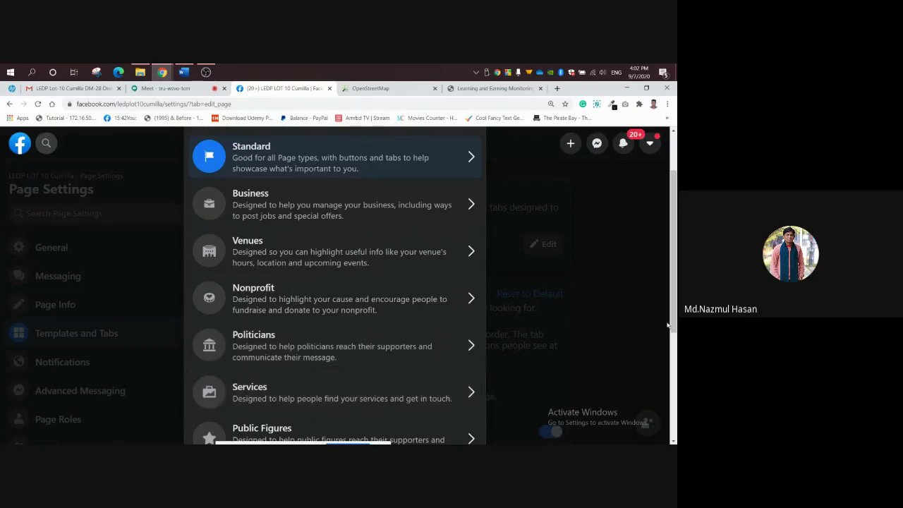
left_click_drag(675, 308, 676, 396)
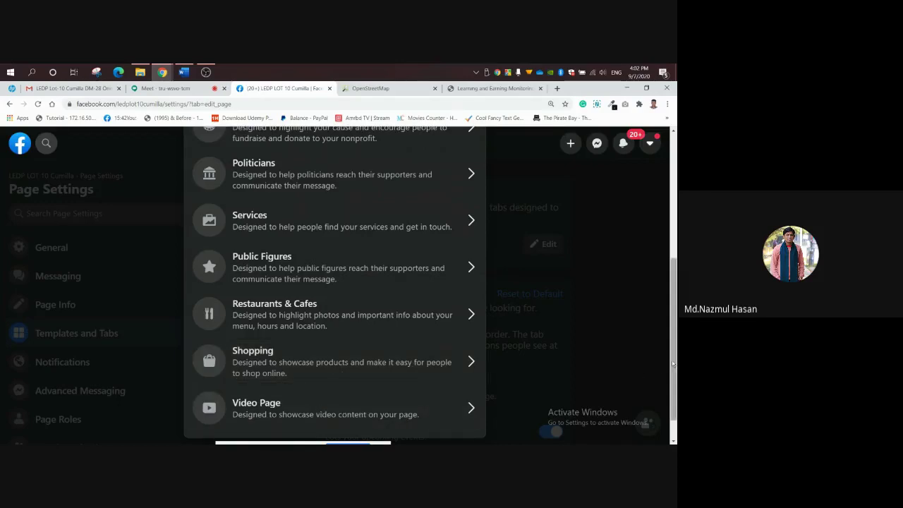
scroll(674, 395, "down", 1)
scroll(674, 389, "up", 1)
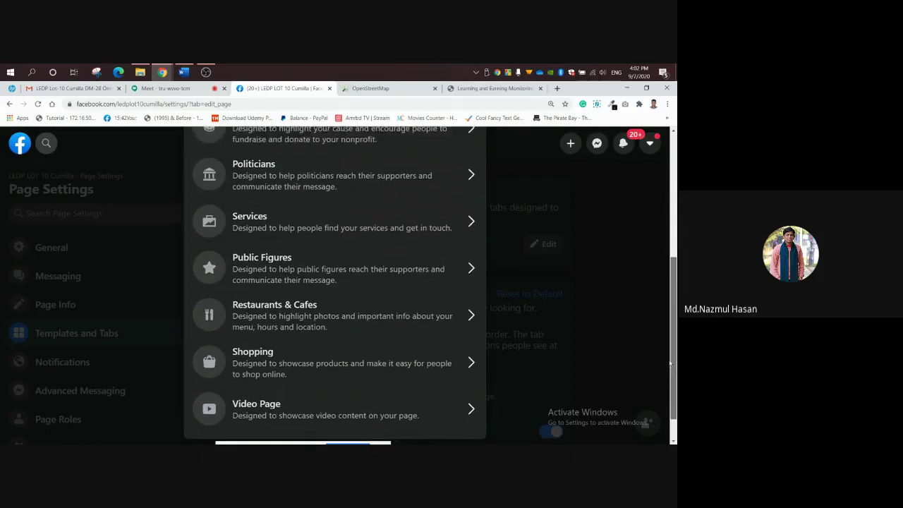
scroll(644, 367, "down", 1)
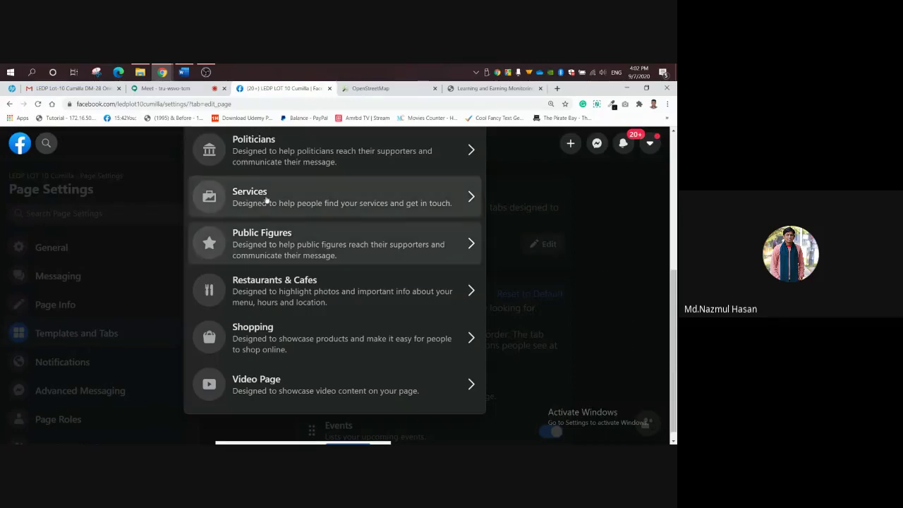
key("ctrl+shift+Tab")
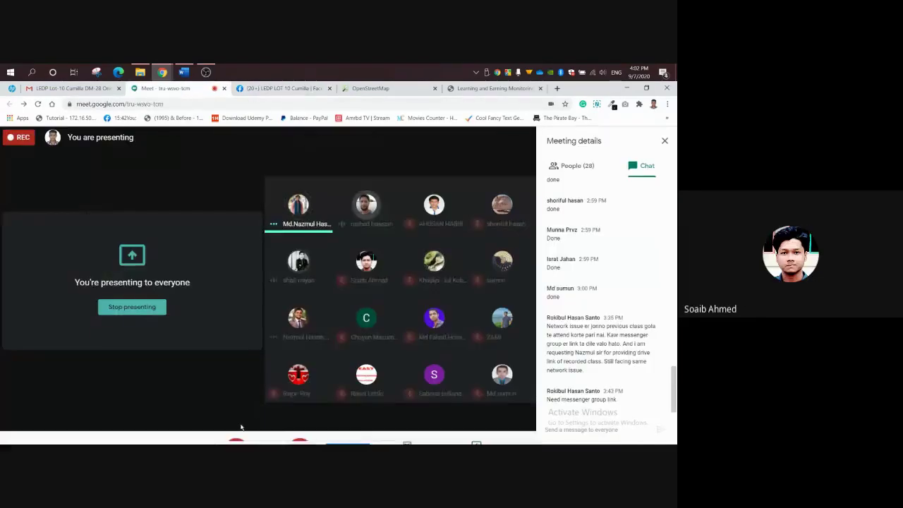
left_click(236, 426)
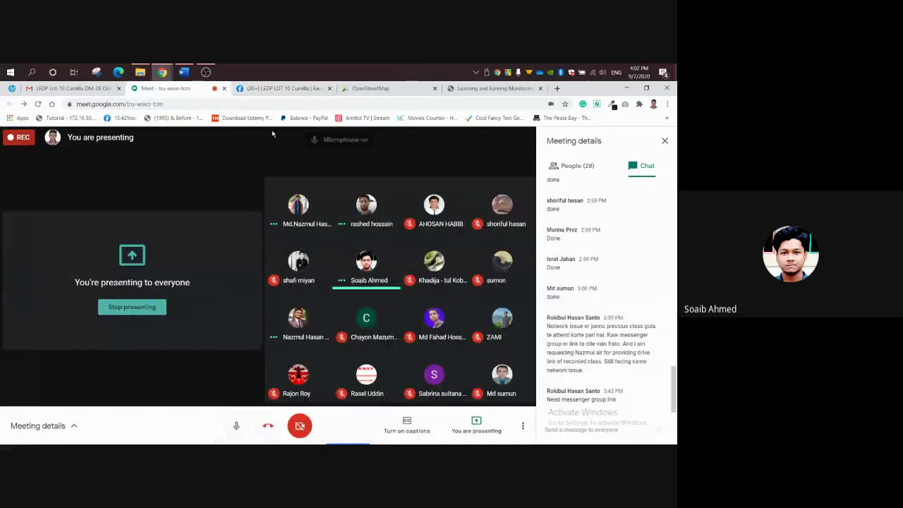
left_click(282, 90)
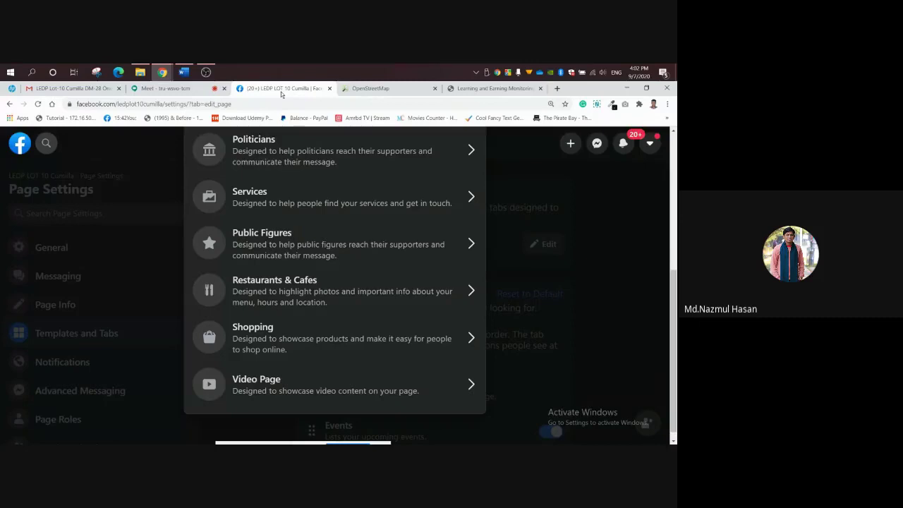
left_click(188, 90)
left_click(236, 425)
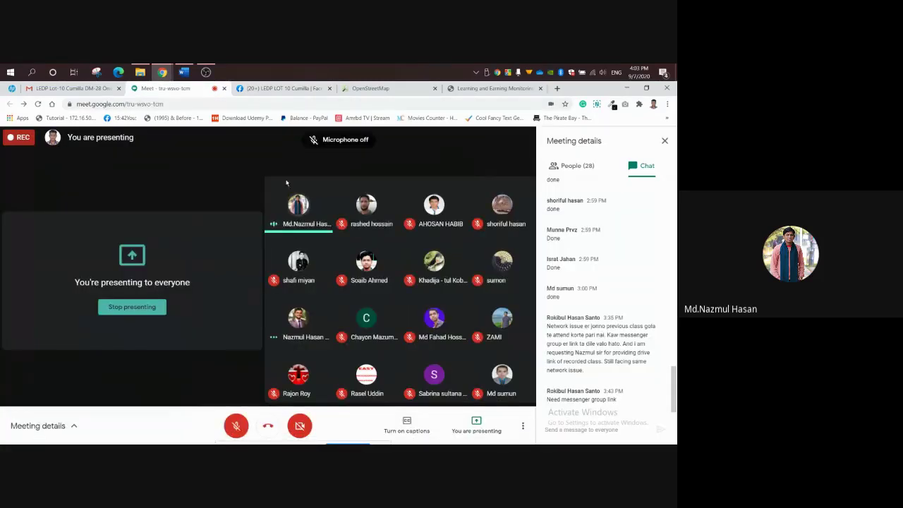
left_click(284, 87)
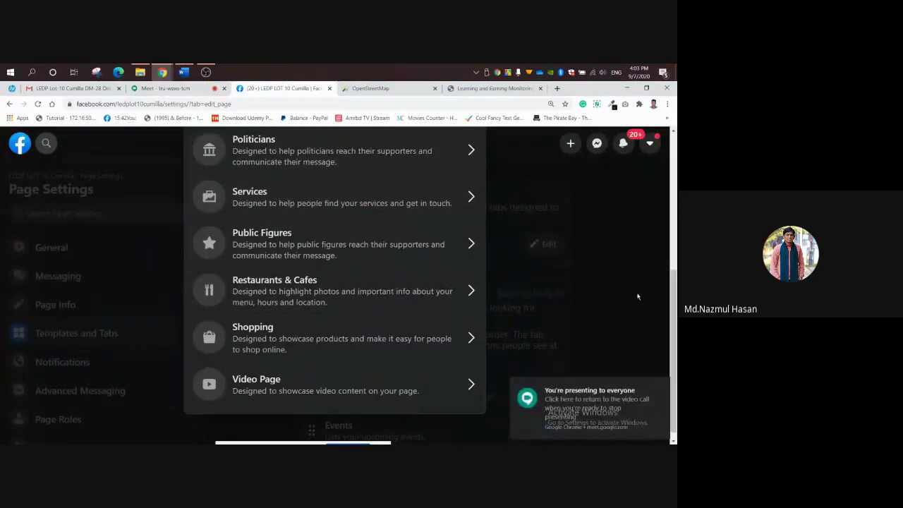
scroll(594, 329, "down", 1)
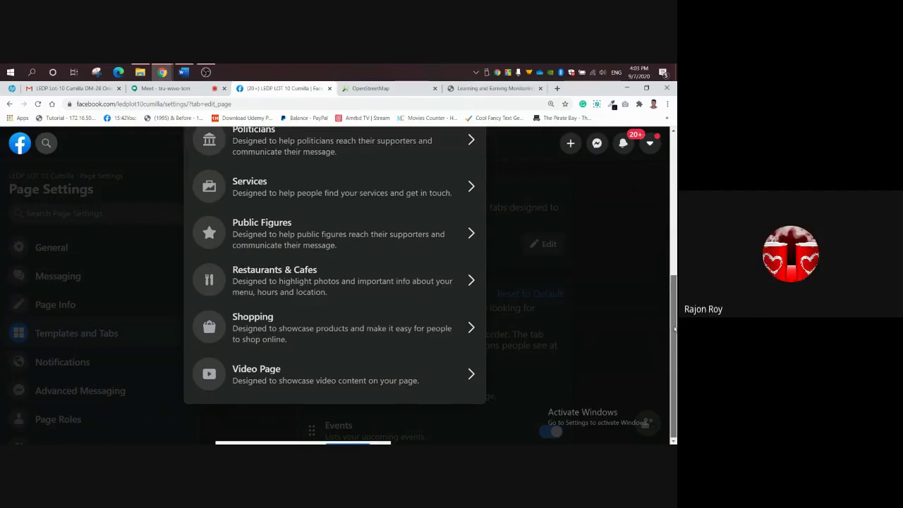
left_click_drag(674, 329, 673, 200)
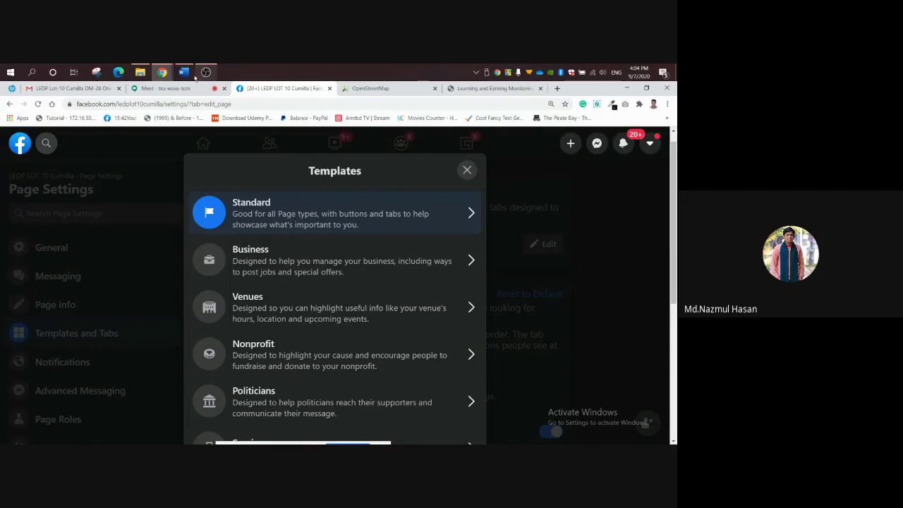
Briefly unmute and re-mute the Google Meet microphone, then return to Facebook's template list.
left_click(168, 88)
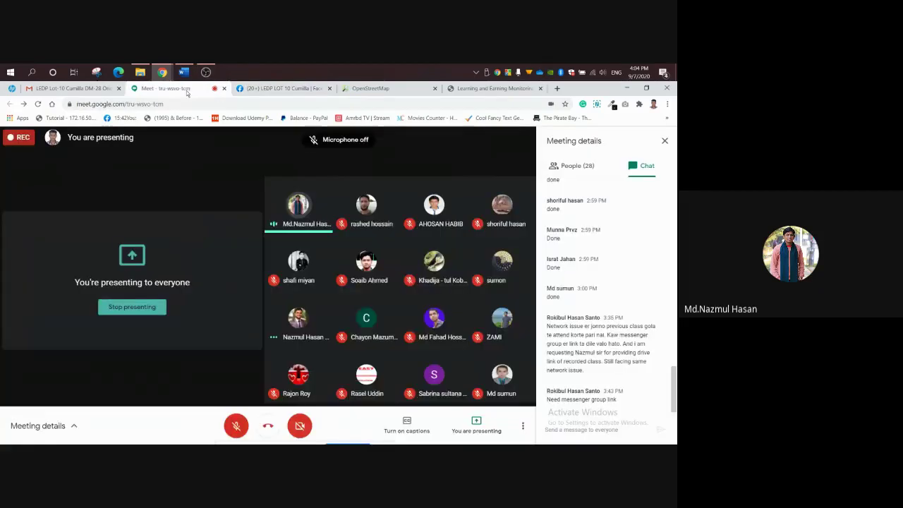
left_click(238, 428)
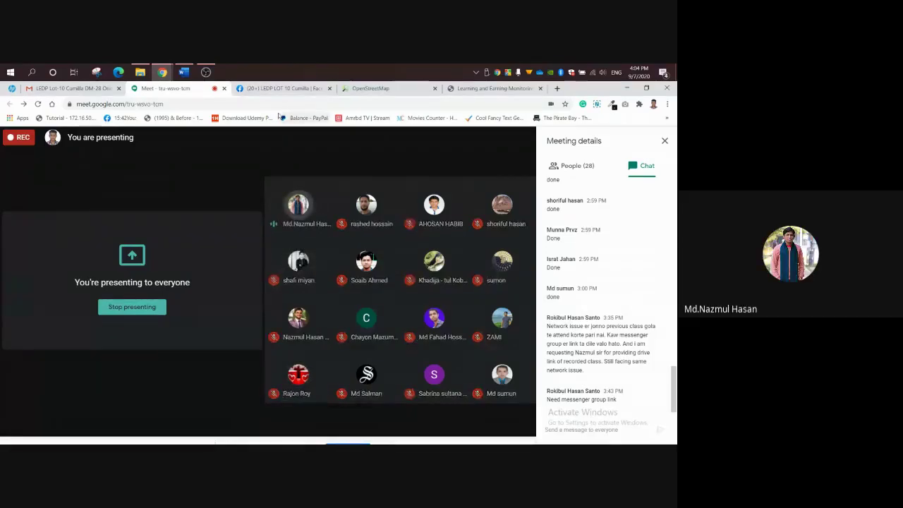
left_click(235, 425)
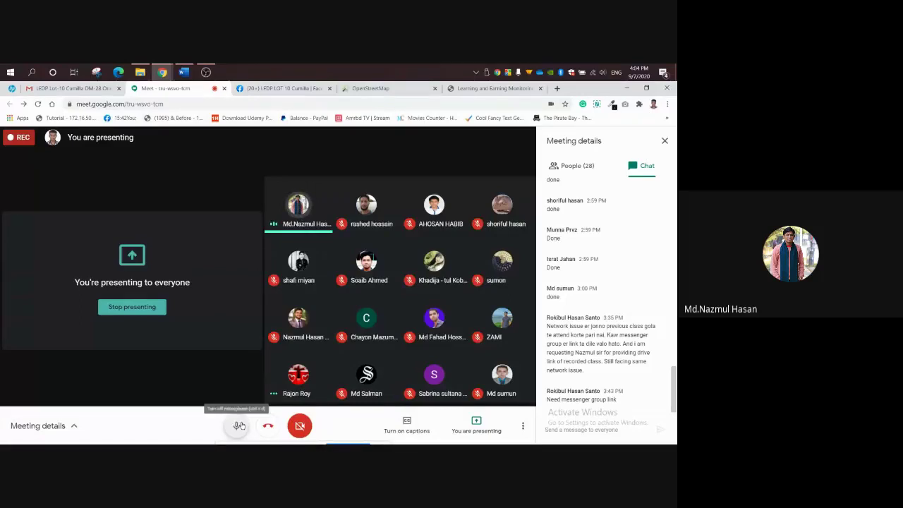
left_click(286, 86)
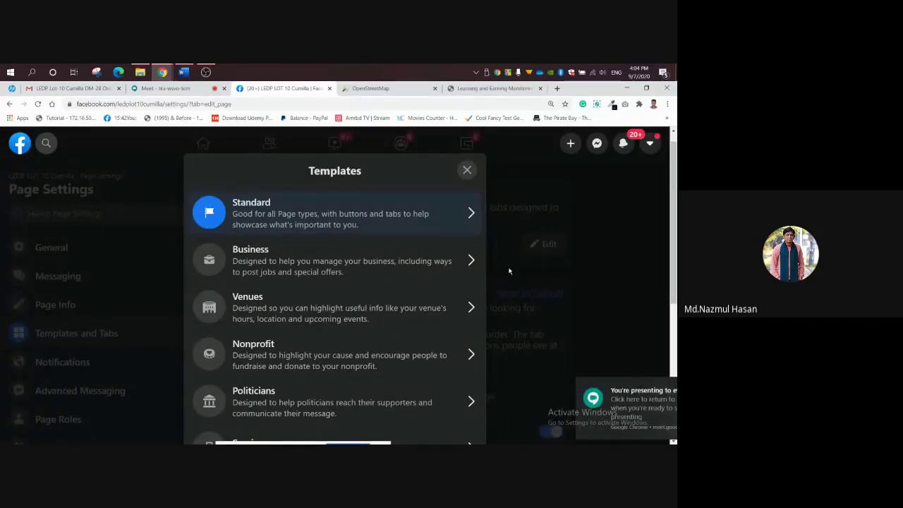
Close the Messenger list, read a participant's chat about network issues, and return to Templates.
left_click(596, 146)
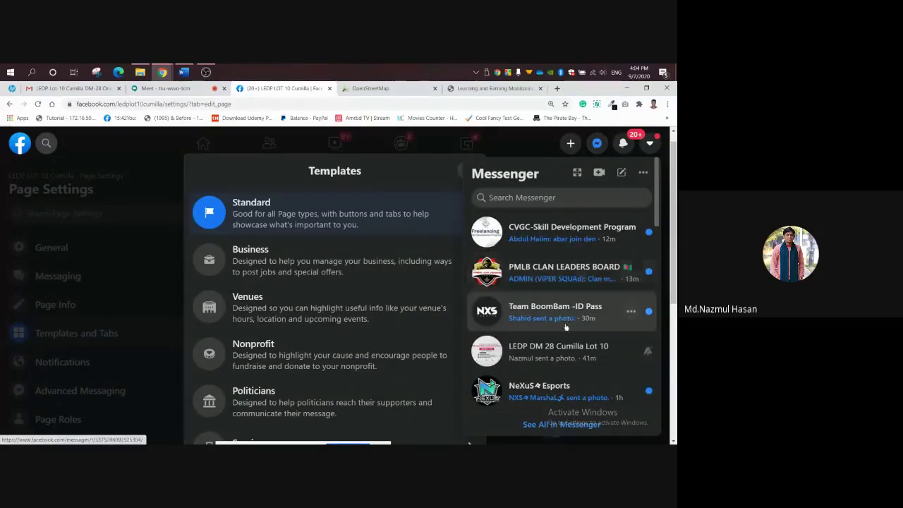
left_click(597, 144)
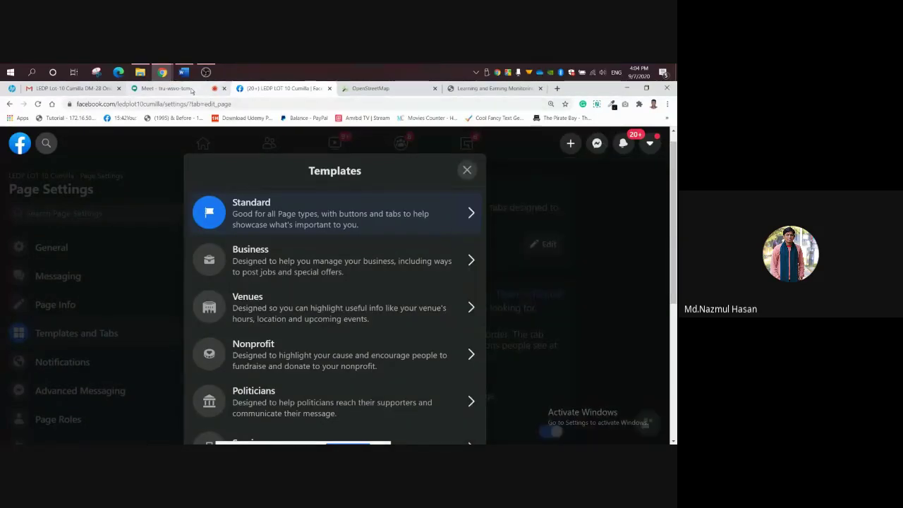
left_click(167, 89)
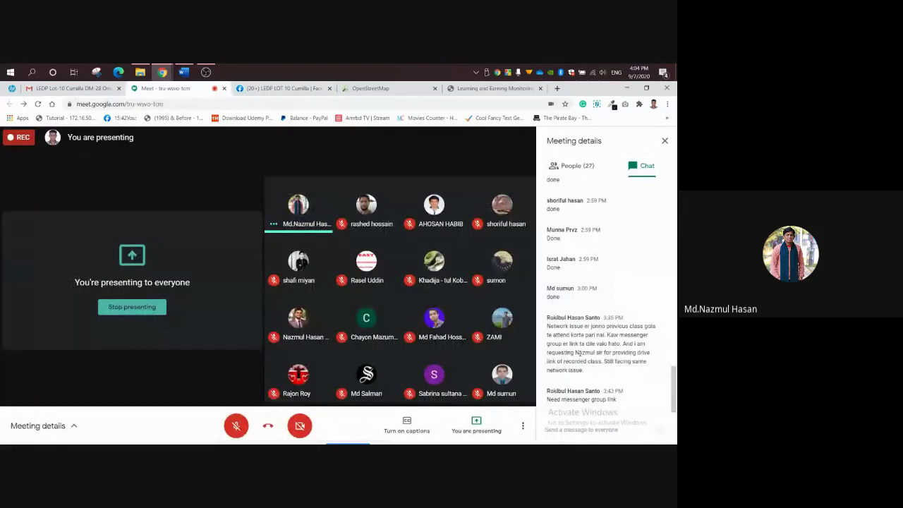
left_click_drag(548, 326, 605, 374)
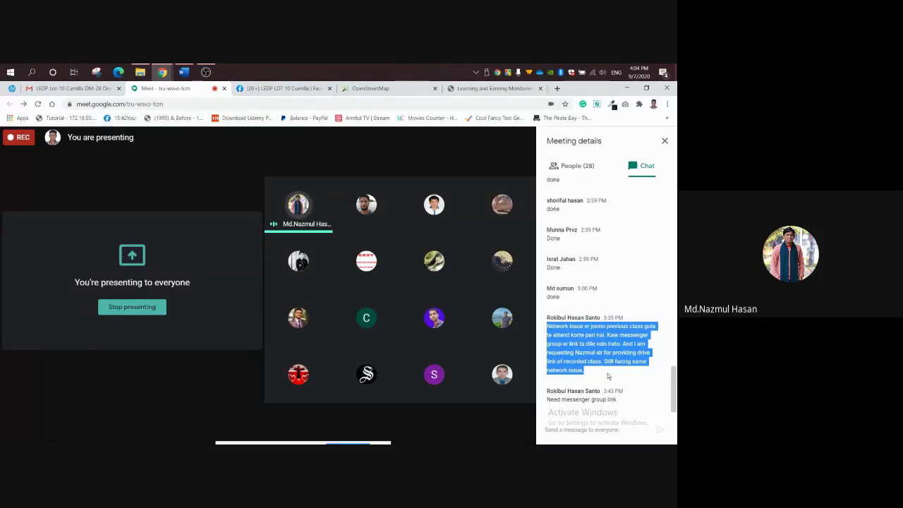
left_click(591, 371)
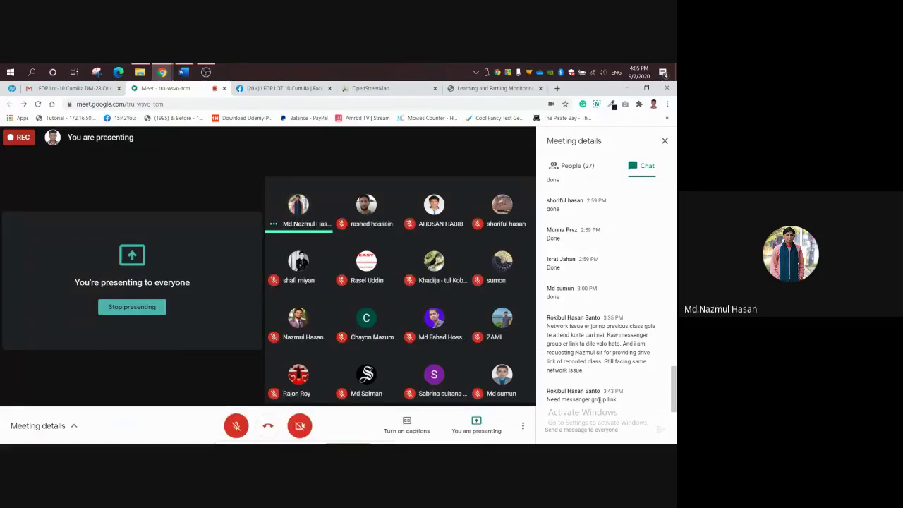
left_click(289, 88)
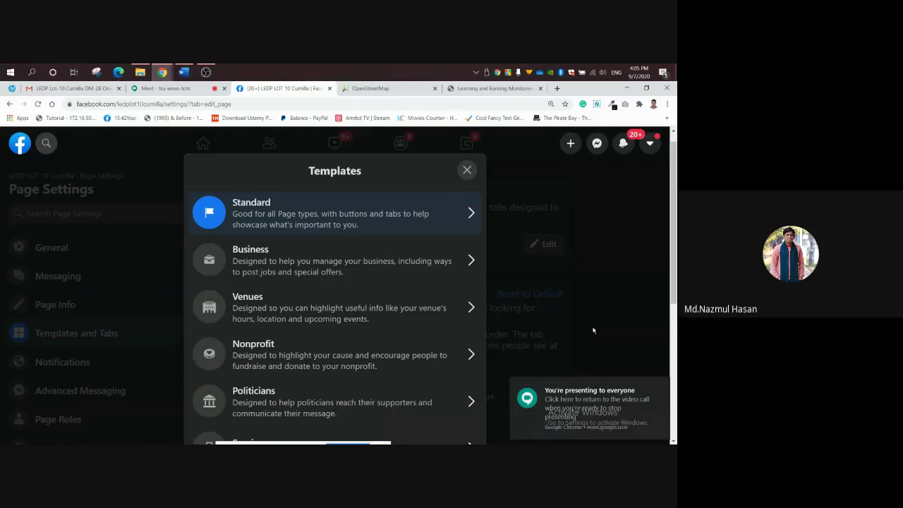
Close the Templates chooser and review the tab toggles: Events, Groups on; Offers through Live off.
left_click(467, 170)
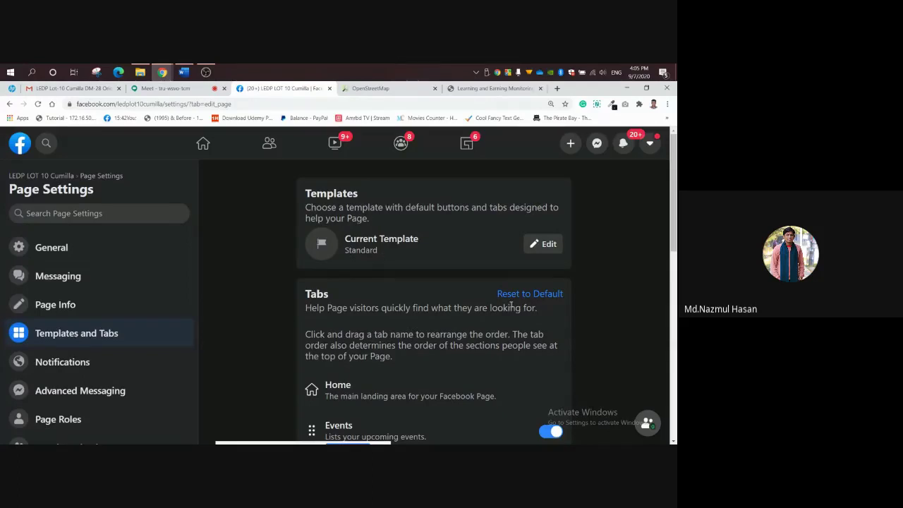
left_click_drag(674, 232, 674, 415)
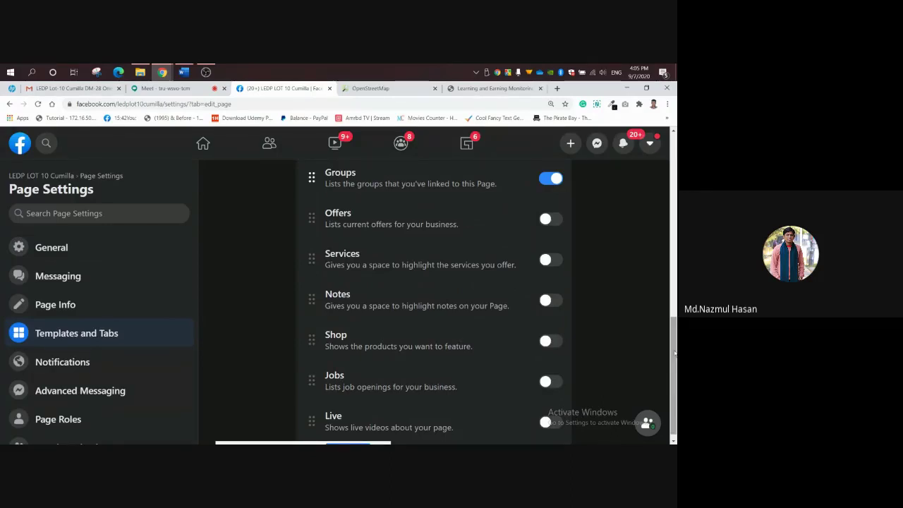
left_click_drag(674, 354, 676, 363)
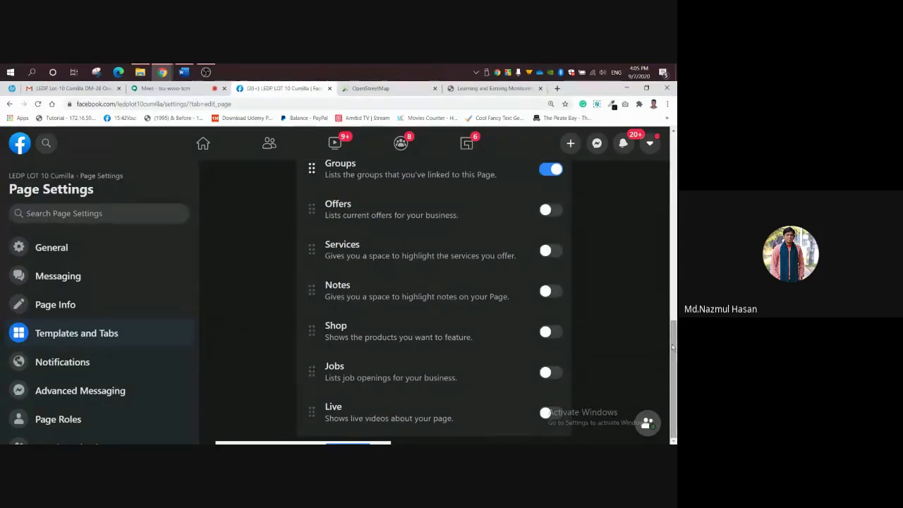
scroll(673, 347, "up", 1)
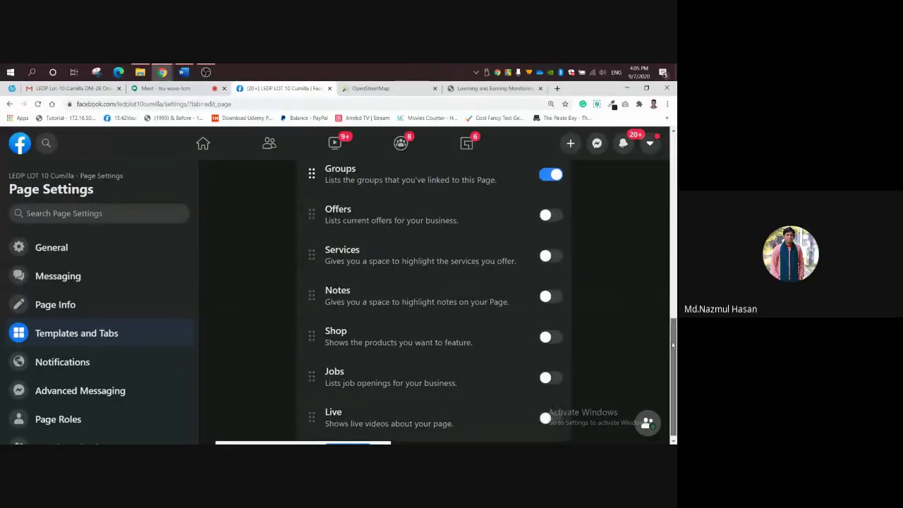
scroll(671, 346, "down", 1)
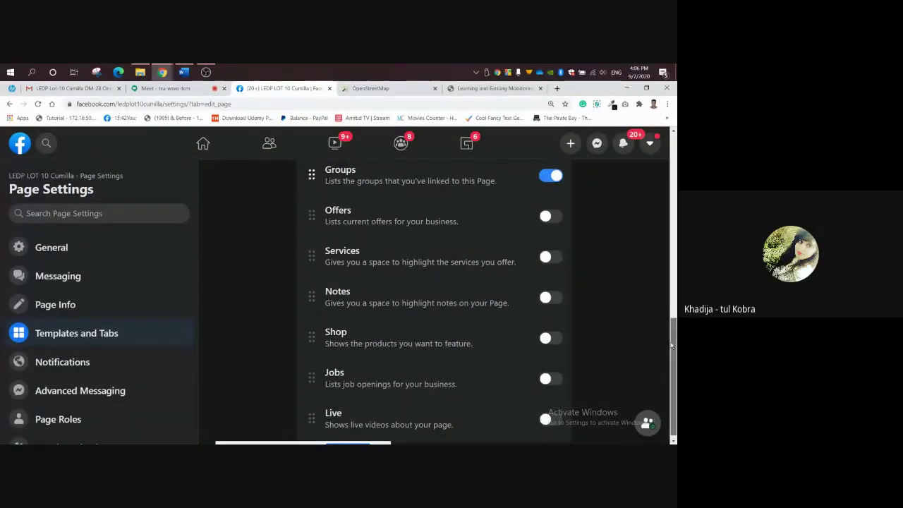
scroll(673, 349, "down", 1)
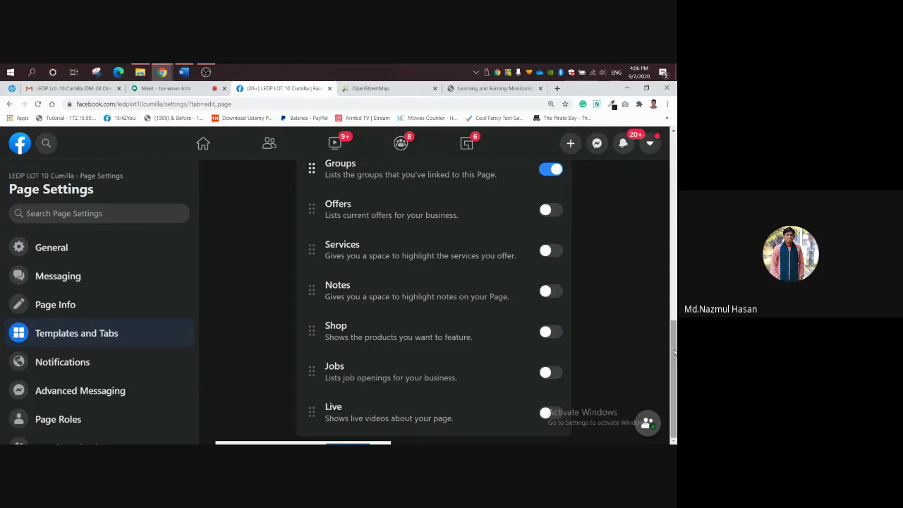
left_click_drag(674, 353, 676, 379)
scroll(674, 327, "up", 1)
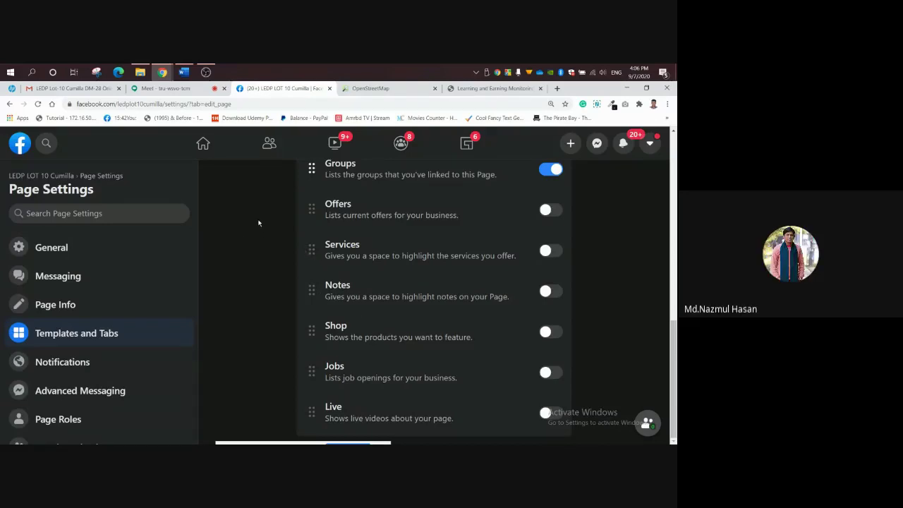
Open the Facebook home feed in a new tab and close the OpenStreetMap tab.
right_click(203, 154)
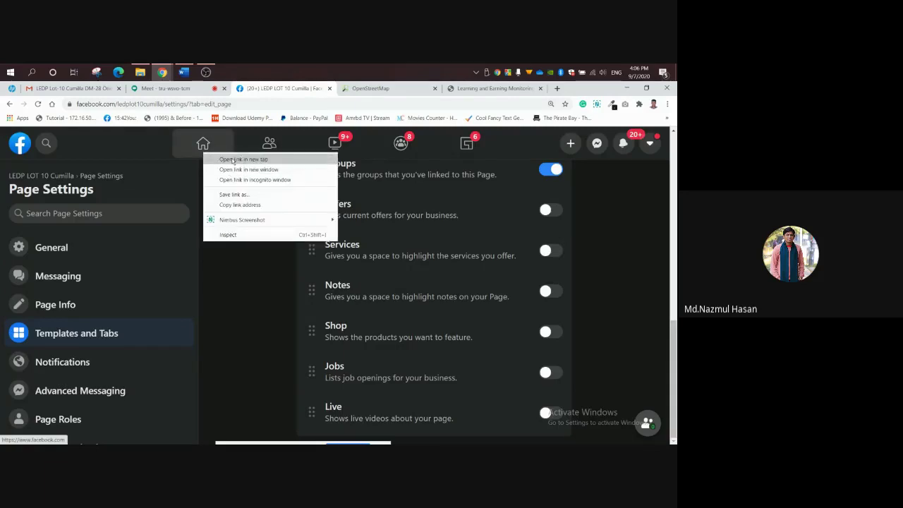
left_click(232, 158)
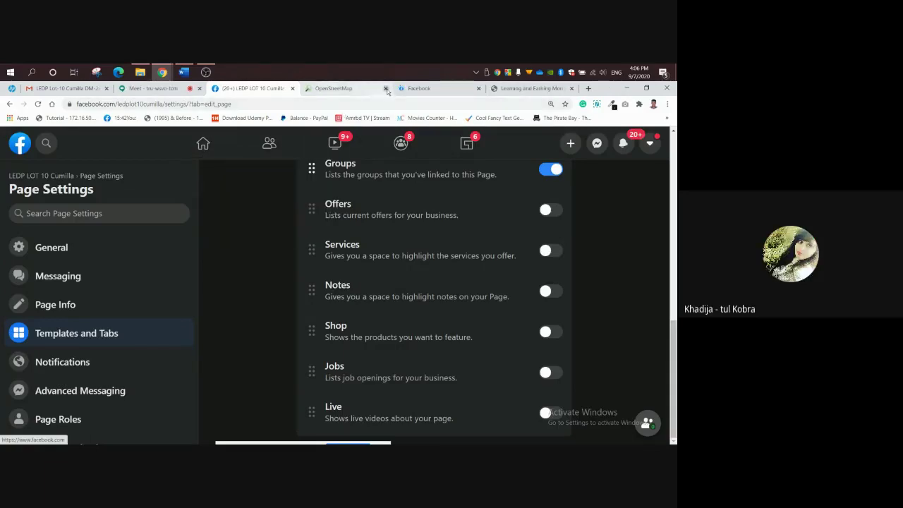
left_click(385, 88)
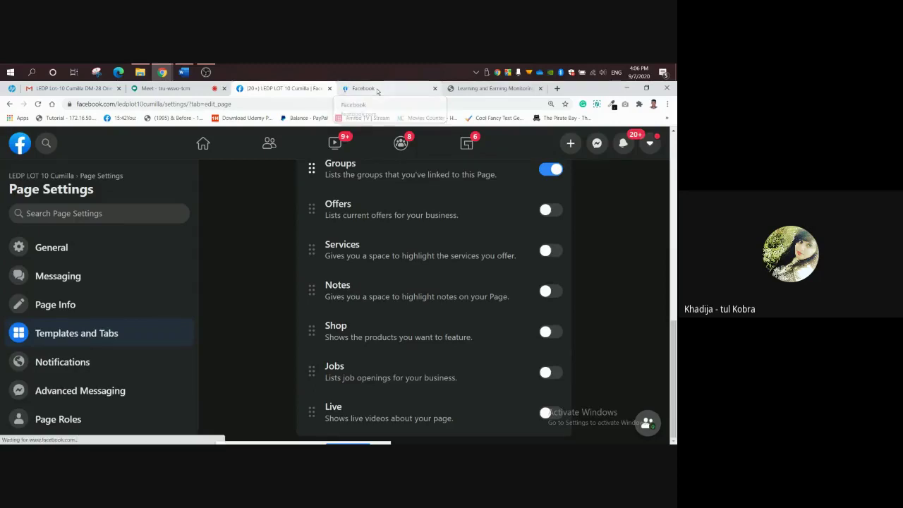
left_click(378, 89)
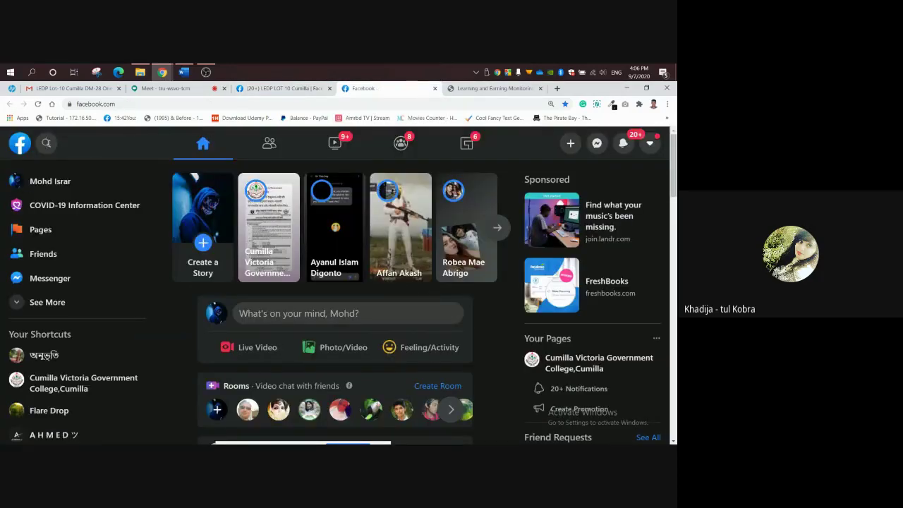
Search Facebook for 'cats meow'.
left_click(46, 144)
type("cats")
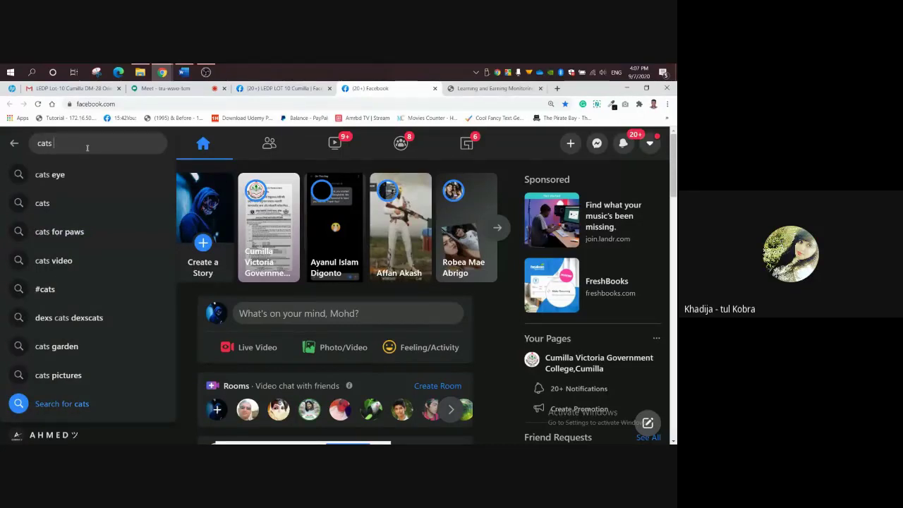
type(" m")
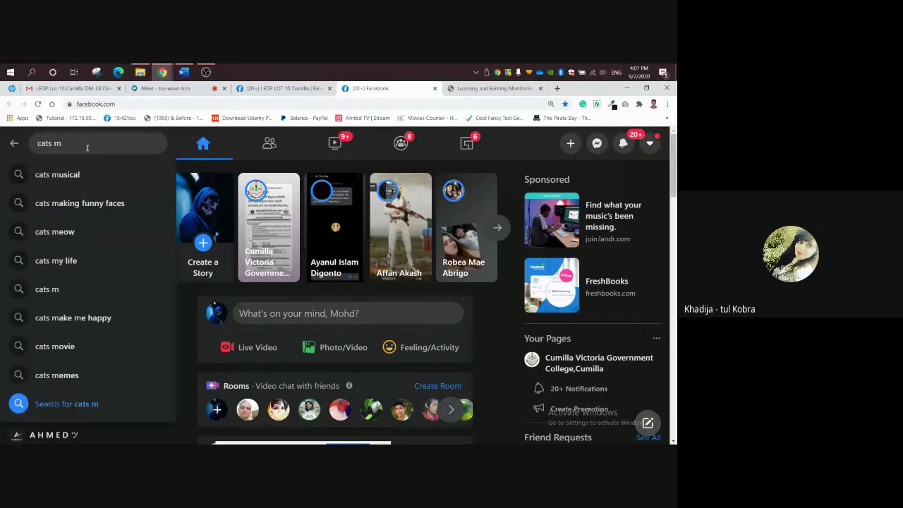
key("BackSpace")
key("BackSpace")
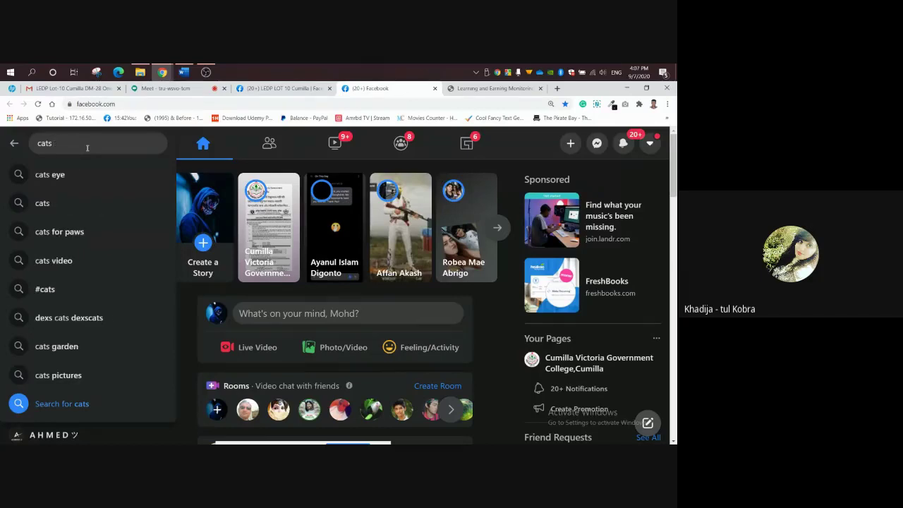
type("M")
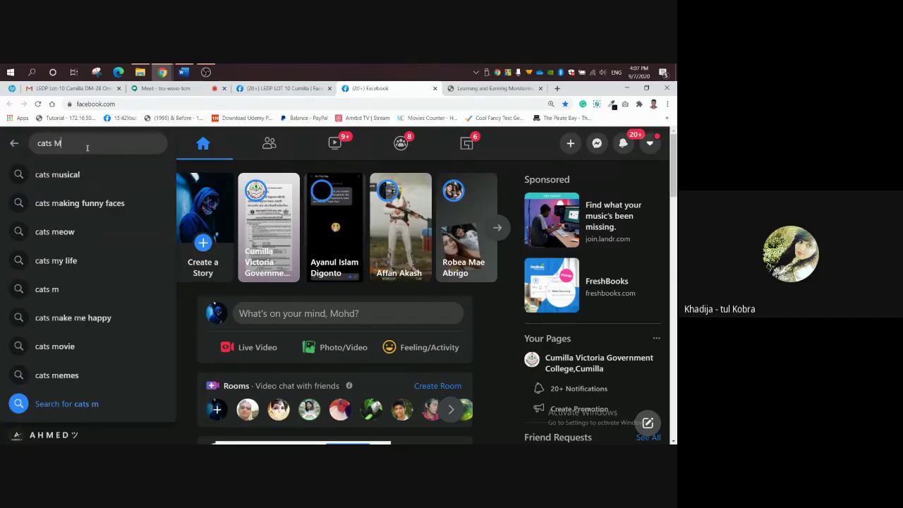
type("e")
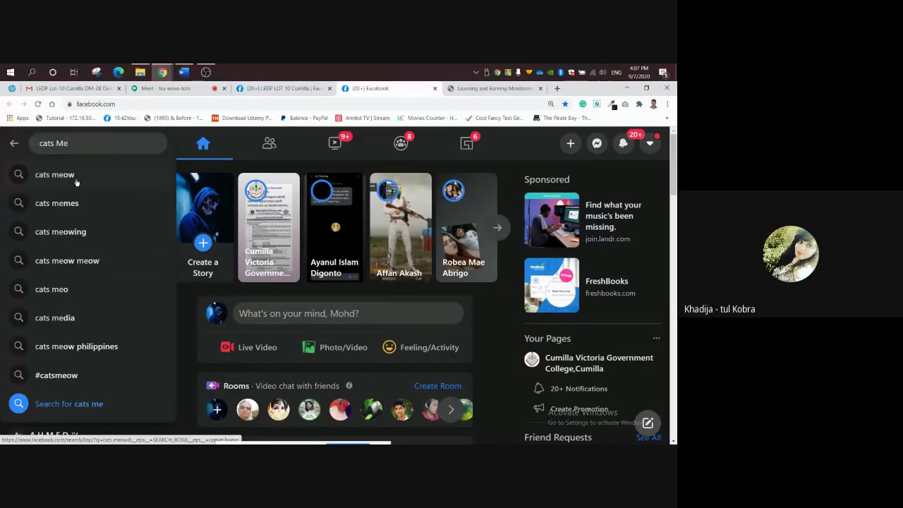
left_click(76, 178)
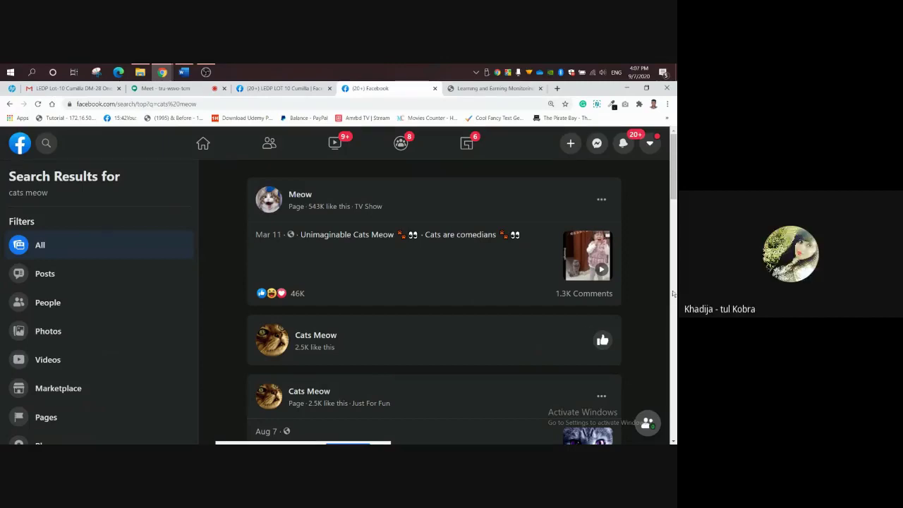
Scroll the results and open the Cat's Meow clothing brand Page.
left_click_drag(674, 197, 674, 299)
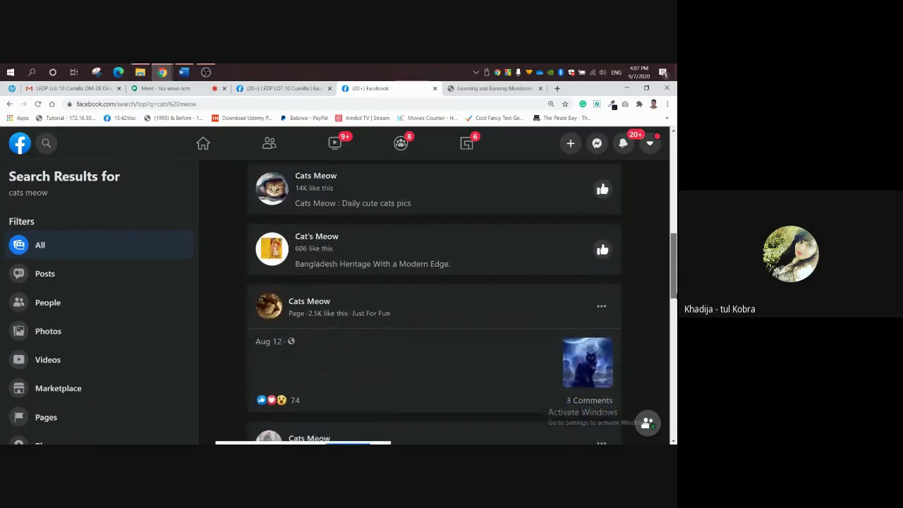
mouse_move(324, 236)
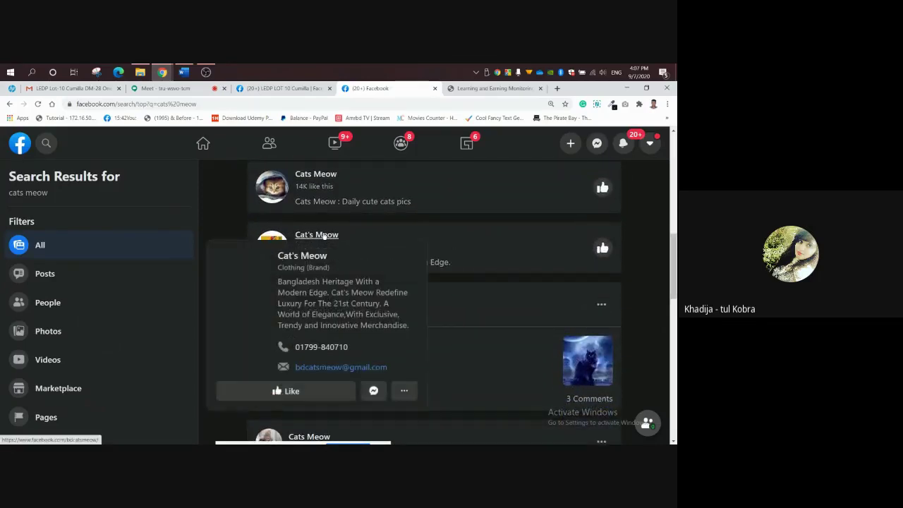
left_click(324, 235)
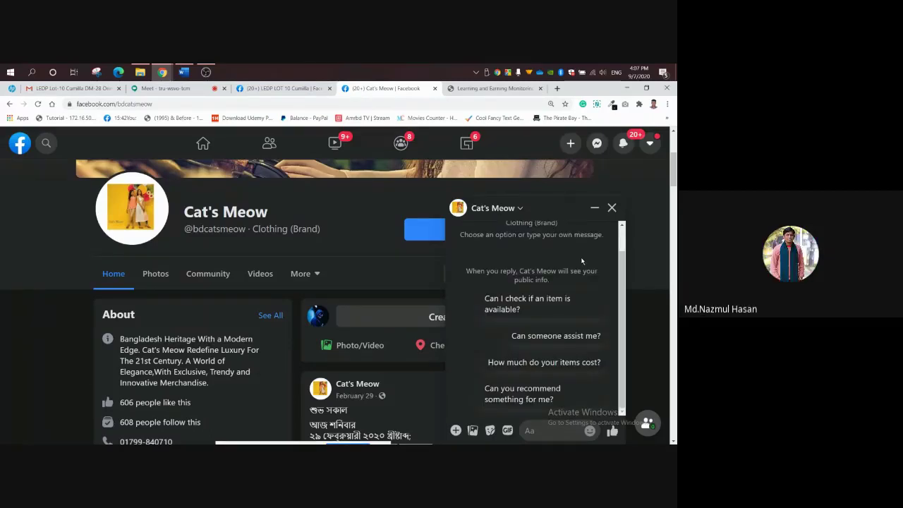
Minimise the Cat's Meow chat, view the More sections list, then scroll back to the cover photo.
left_click(594, 207)
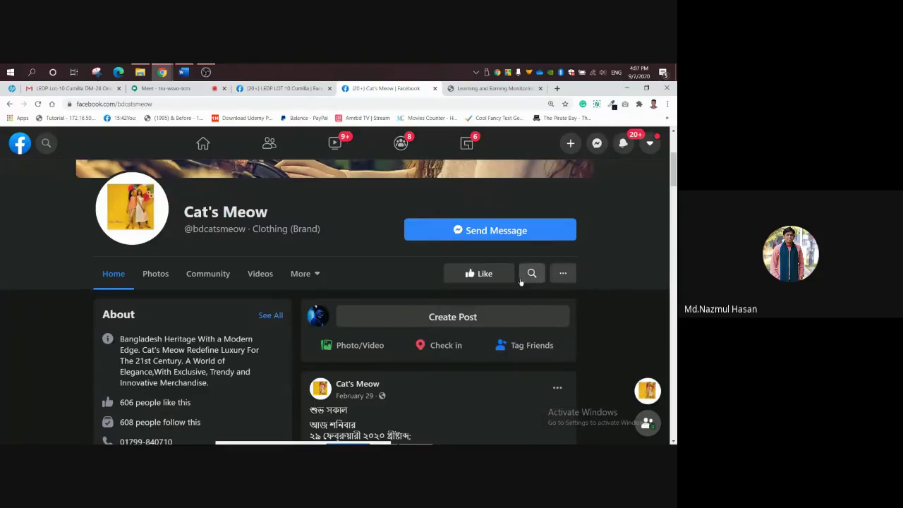
left_click(322, 276)
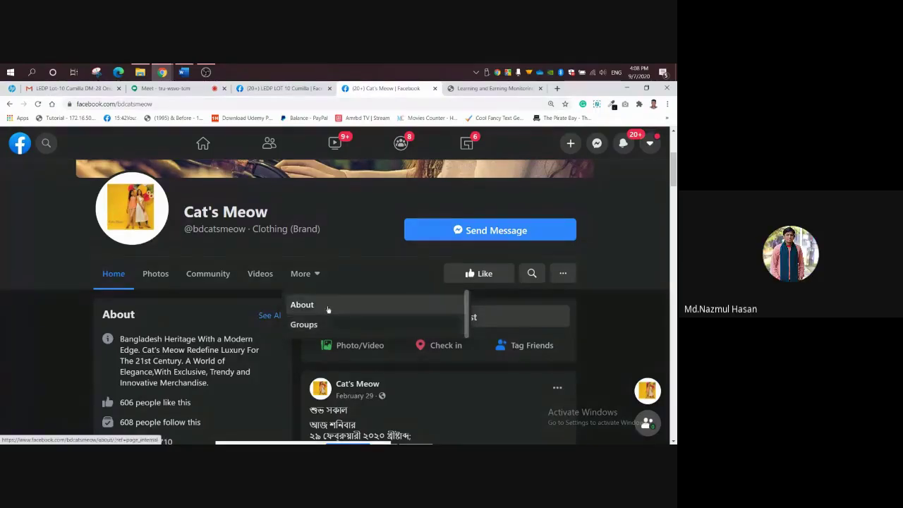
left_click(612, 312)
mouse_move(674, 184)
left_mouse_down()
mouse_move(674, 211)
mouse_move(674, 168)
left_mouse_up()
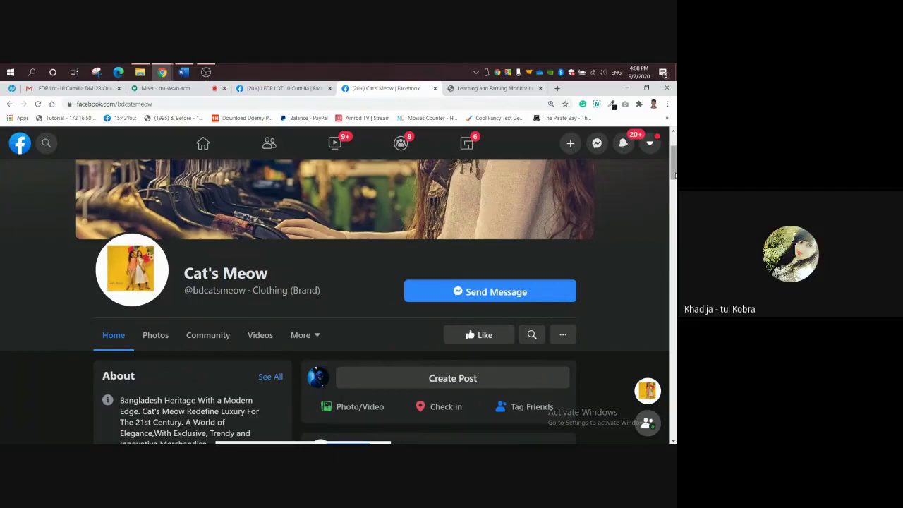
scroll(675, 175, "up", 2)
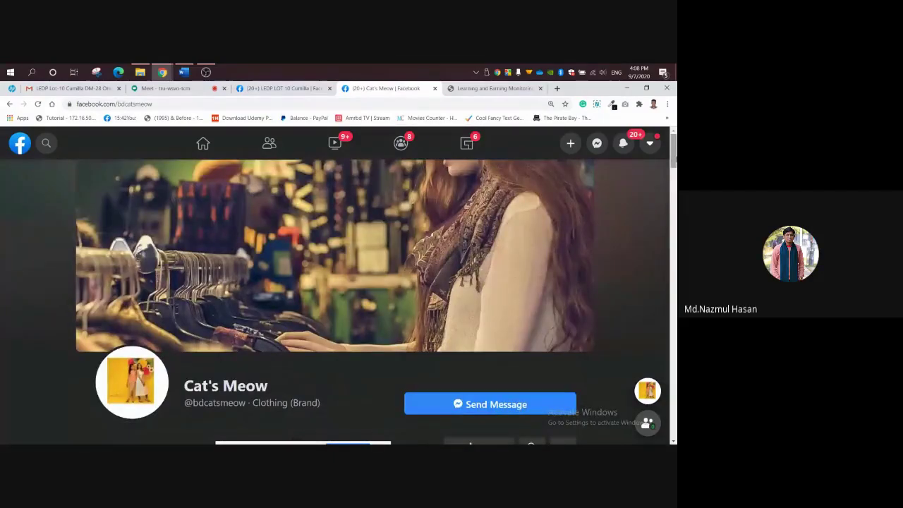
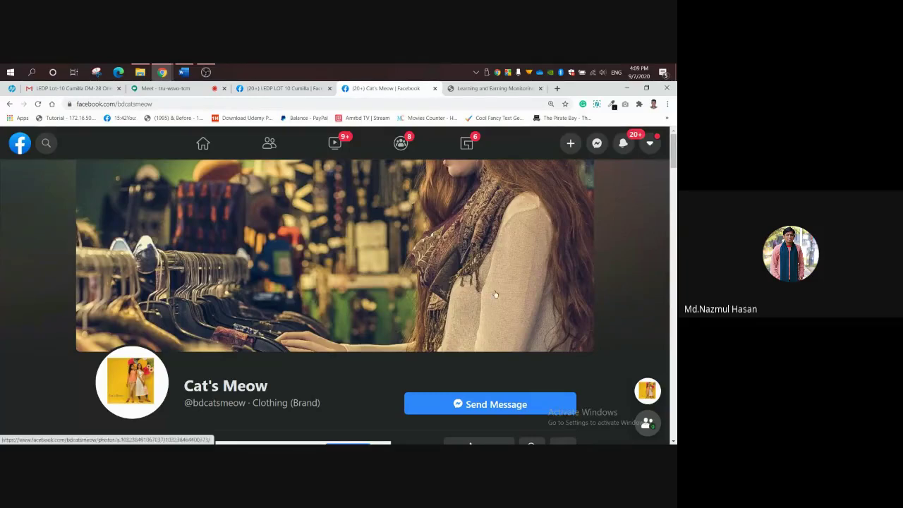
Go to the LEDP LOT 10 Cumilla Page's Templates and Tabs settings and review the Tabs list.
scroll(250, 321, "down", 3)
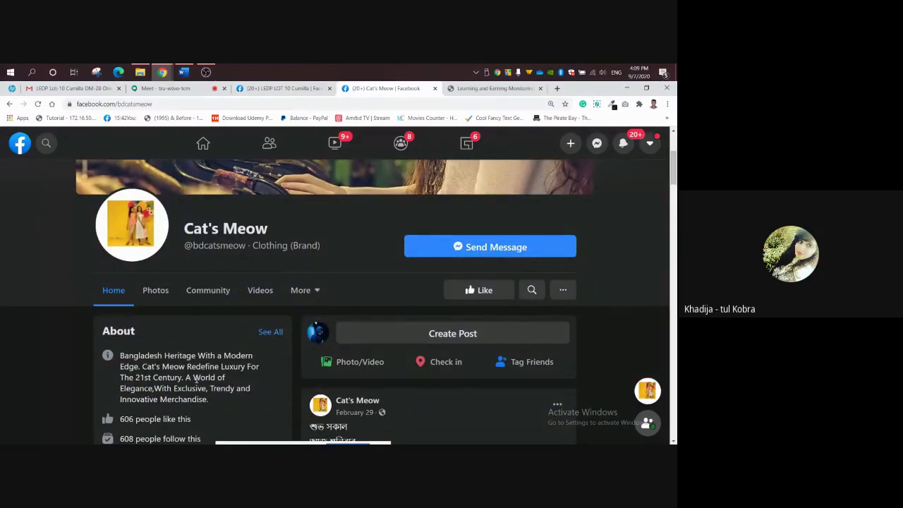
scroll(197, 380, "up", 2)
left_click_drag(673, 172, 674, 192)
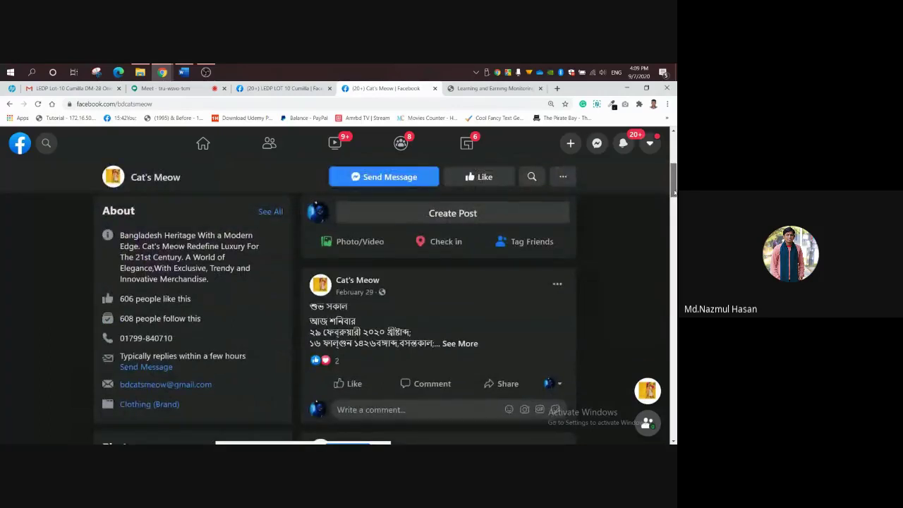
left_click(285, 88)
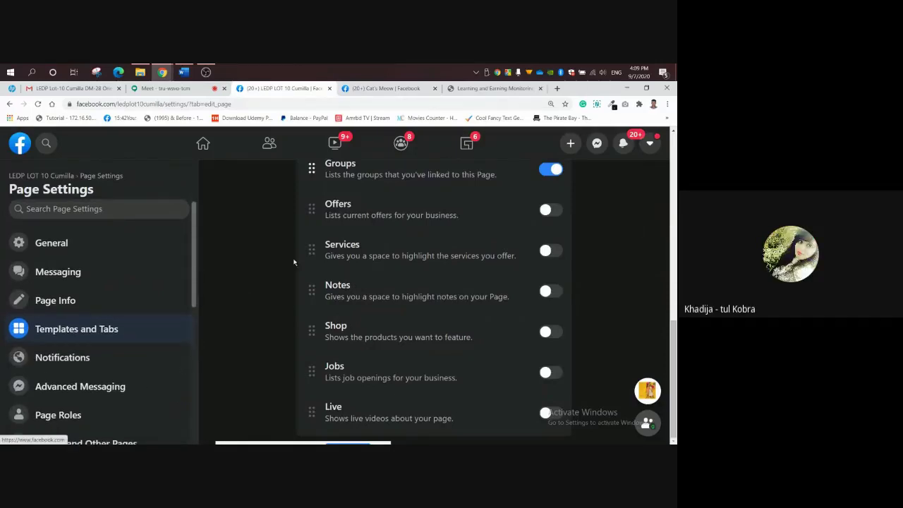
scroll(667, 197, "up", 5)
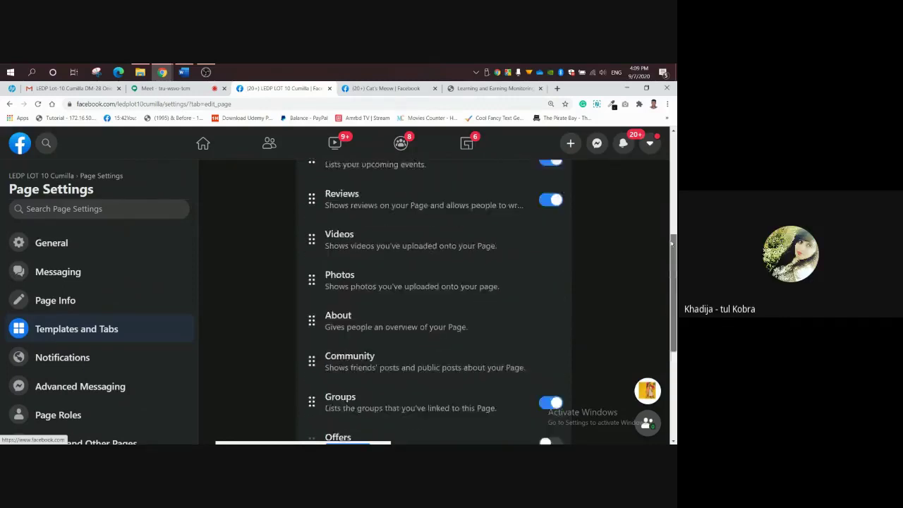
scroll(667, 197, "up", 4)
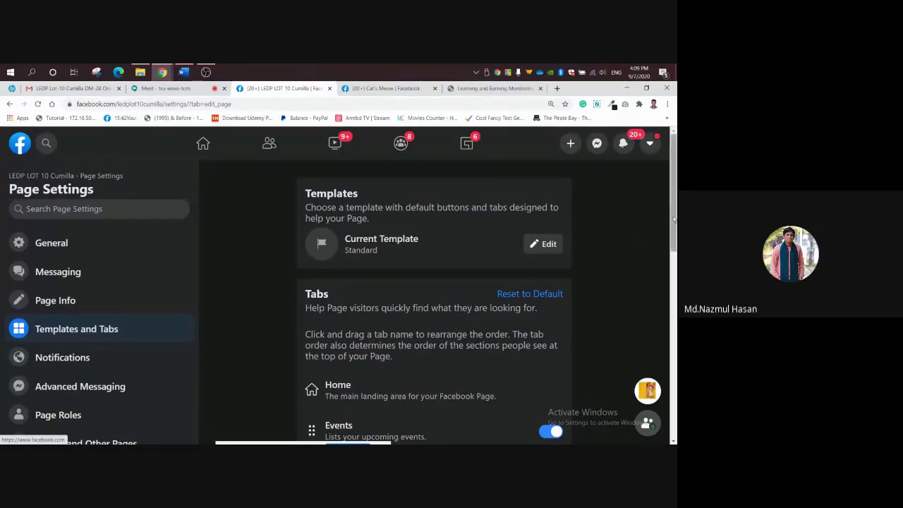
left_click_drag(672, 220, 672, 231)
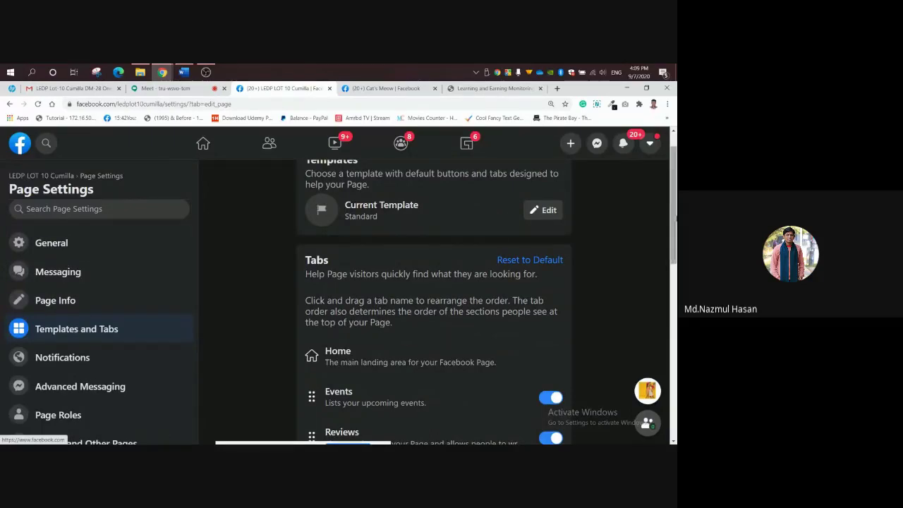
left_click_drag(675, 217, 674, 390)
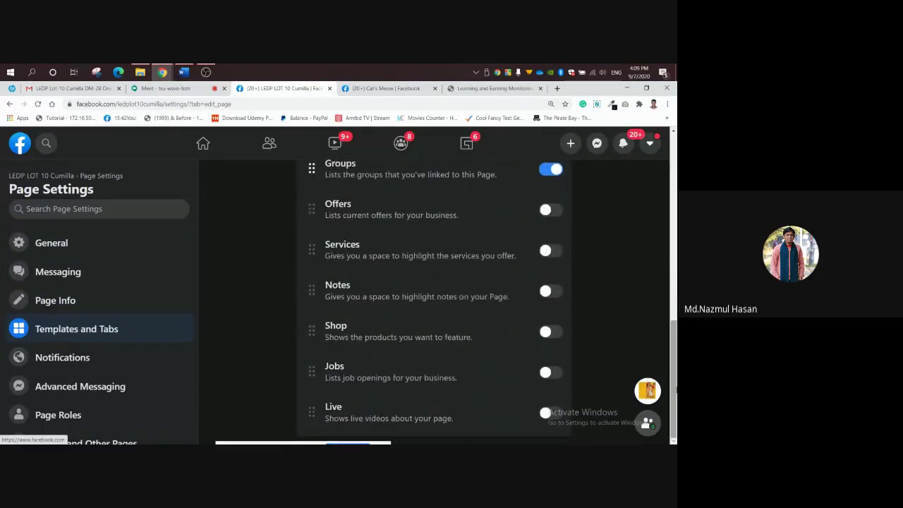
Enable then disable the Shop tab, then do the same for the Live tab, leaving both off.
left_click(557, 339)
left_click(557, 338)
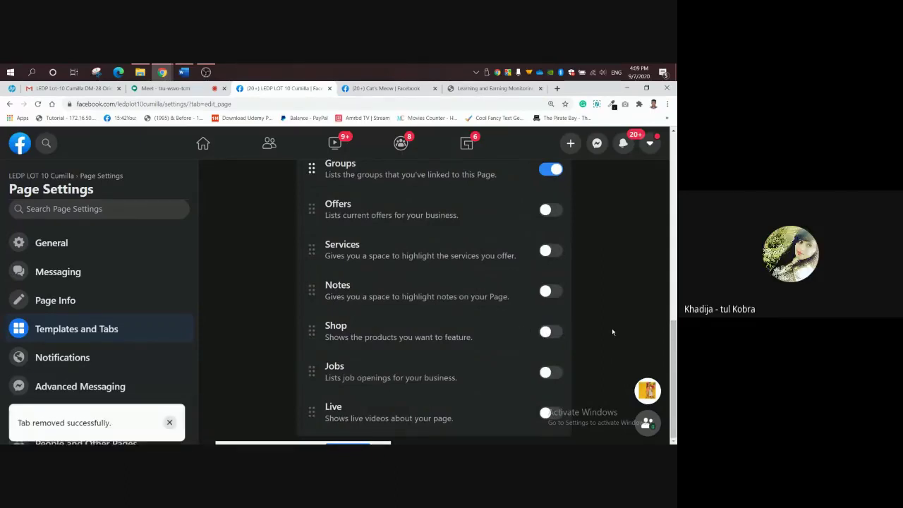
left_click(552, 415)
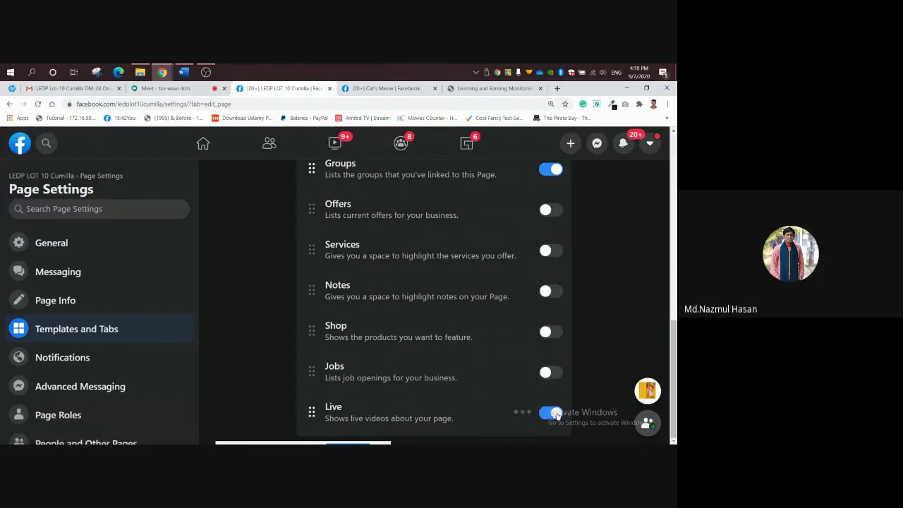
left_click(547, 414)
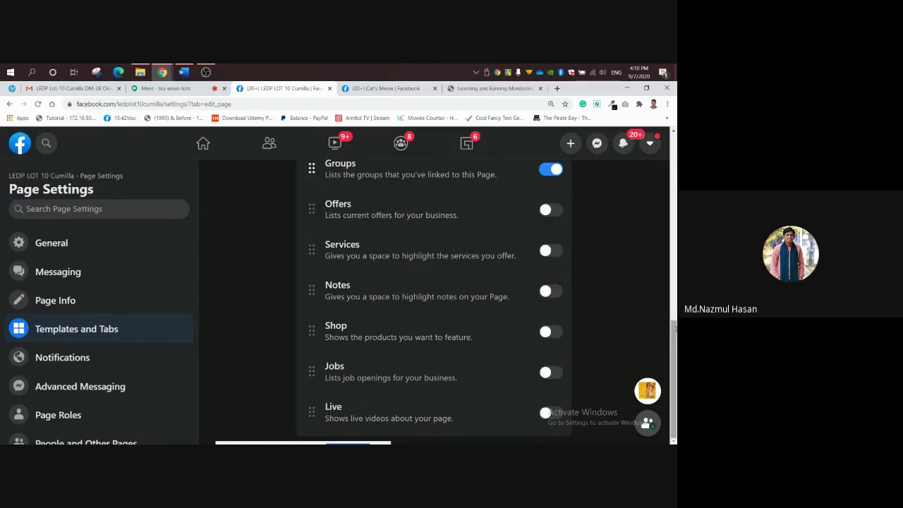
left_click_drag(675, 338, 675, 167)
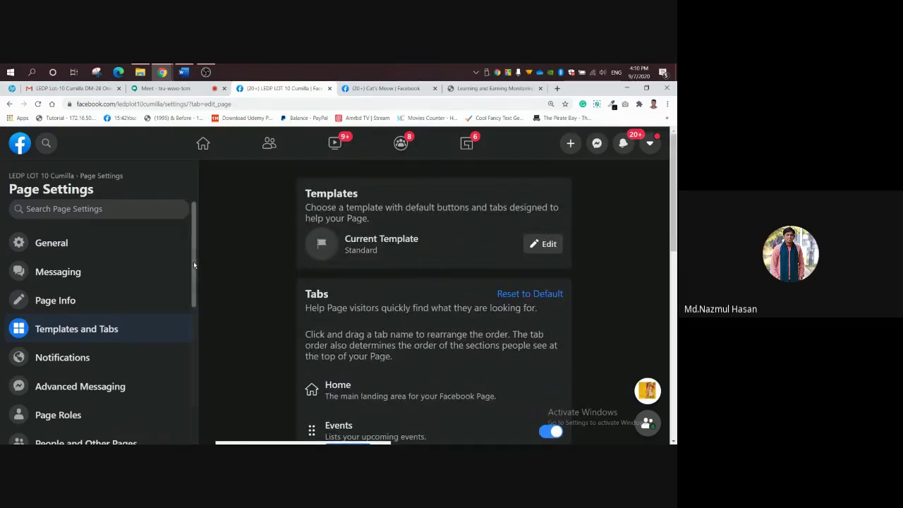
left_click_drag(193, 261, 194, 269)
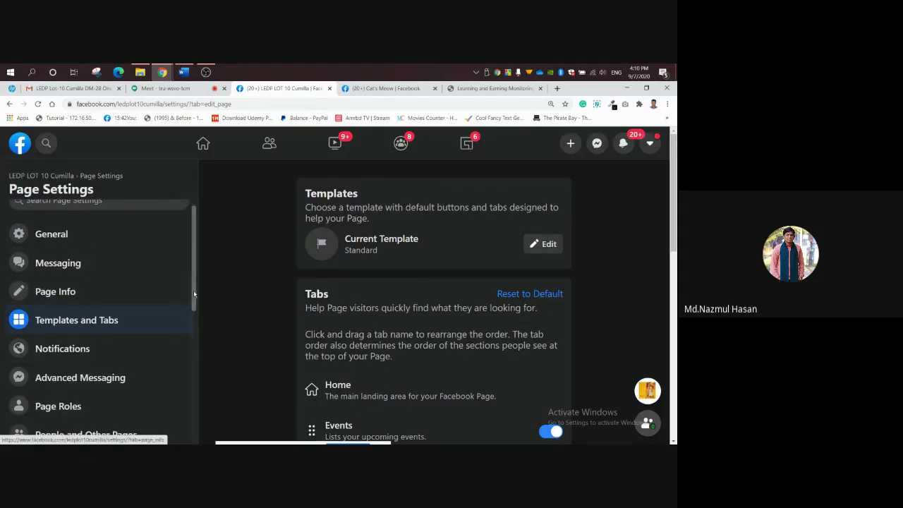
scroll(70, 345, "down", 1)
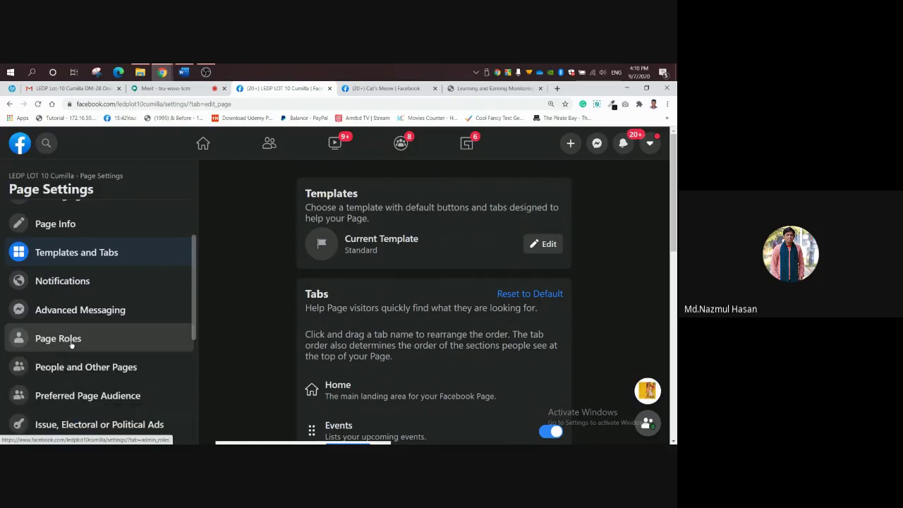
Show the Page Roles section for LEDP LOT 10 Cumilla with the browser zoomed out.
left_click(72, 344)
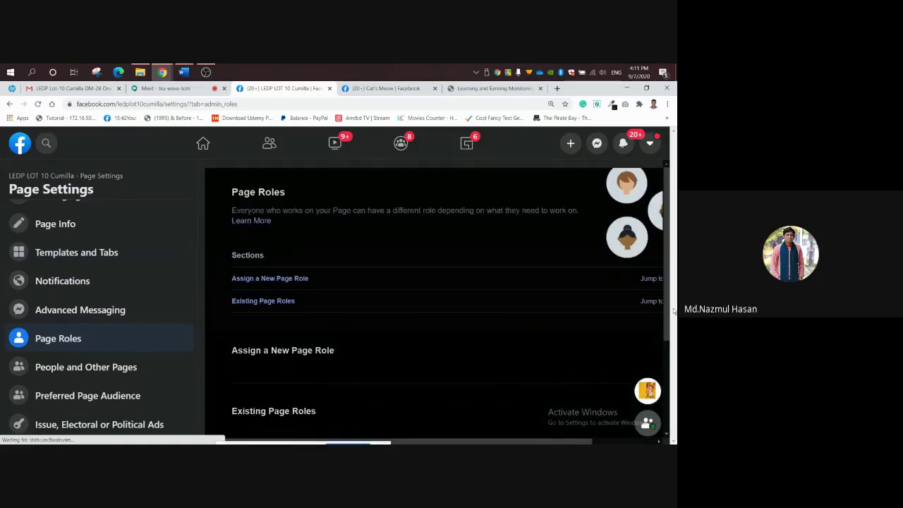
key("ctrl+minus")
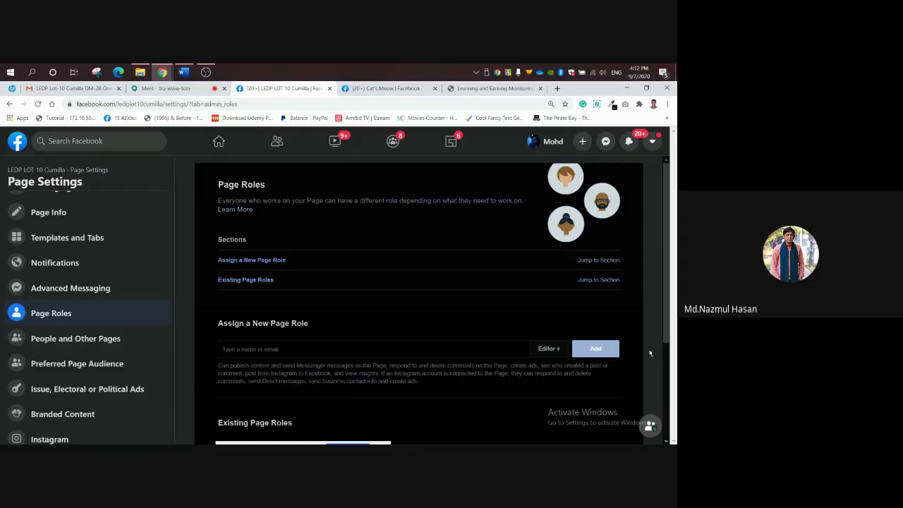
Back in the Google Meet call, choose 'Stop presenting' from the 'You are presenting' control.
left_click(164, 89)
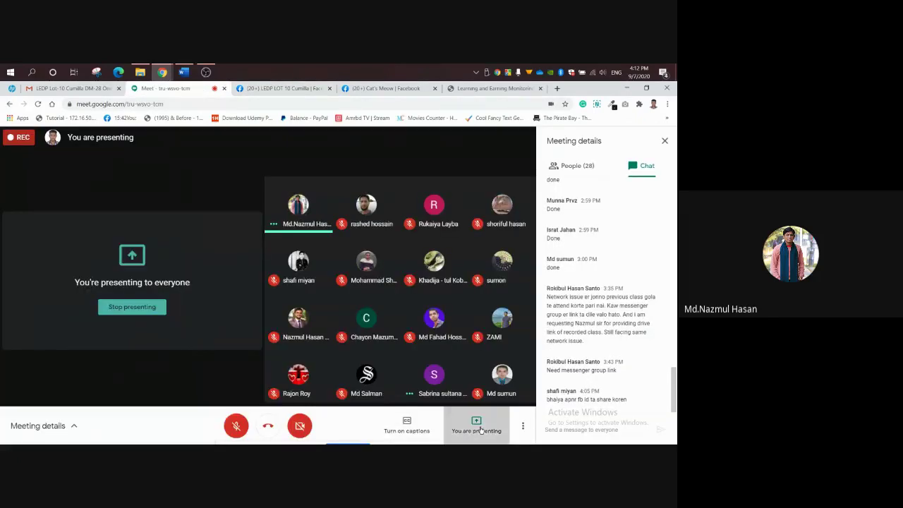
left_click(480, 427)
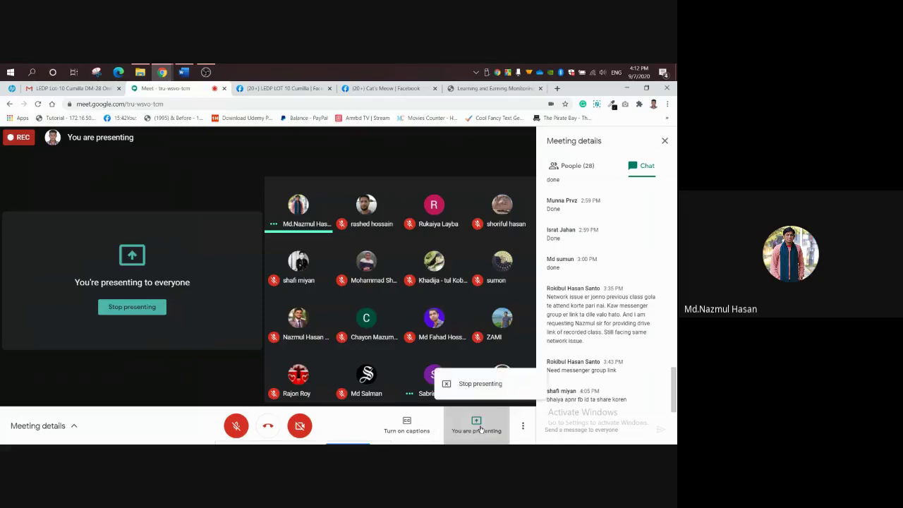
left_click(468, 383)
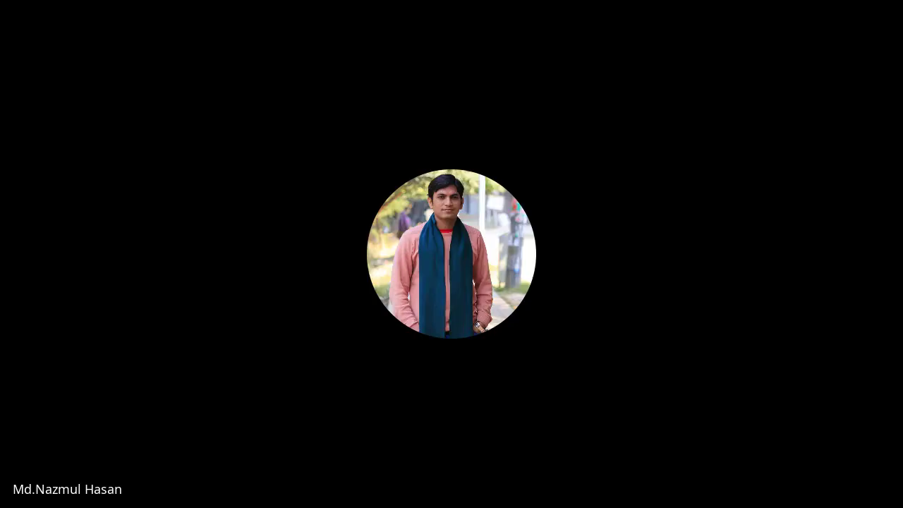